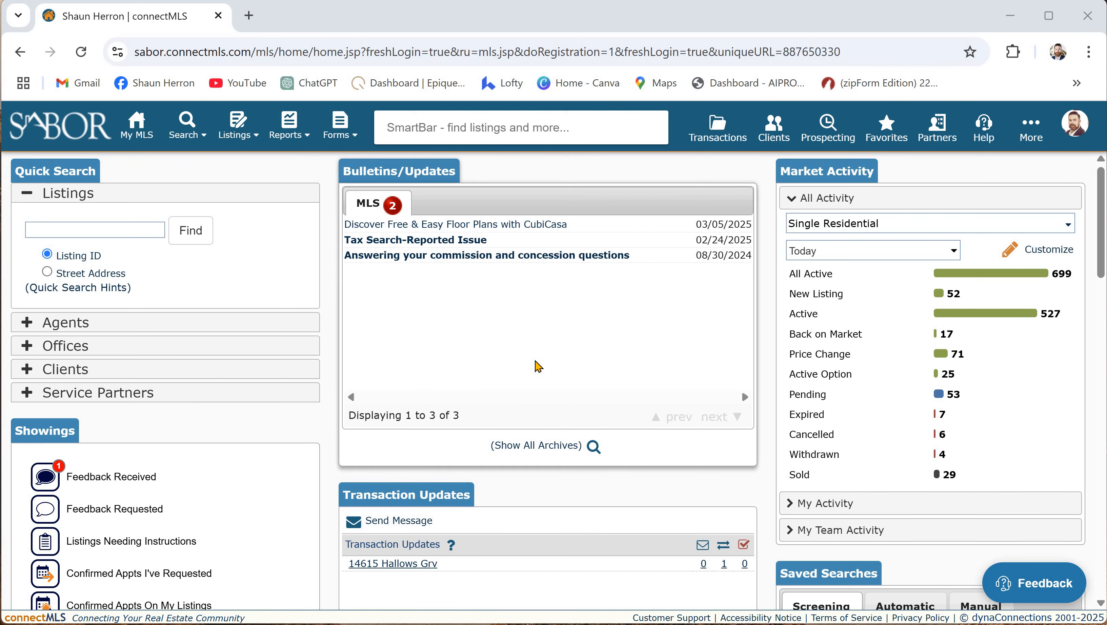
- Open Realtors Property Resource in a new tab and dismiss the Personalize checklist
scroll(605, 343, "down", 6)
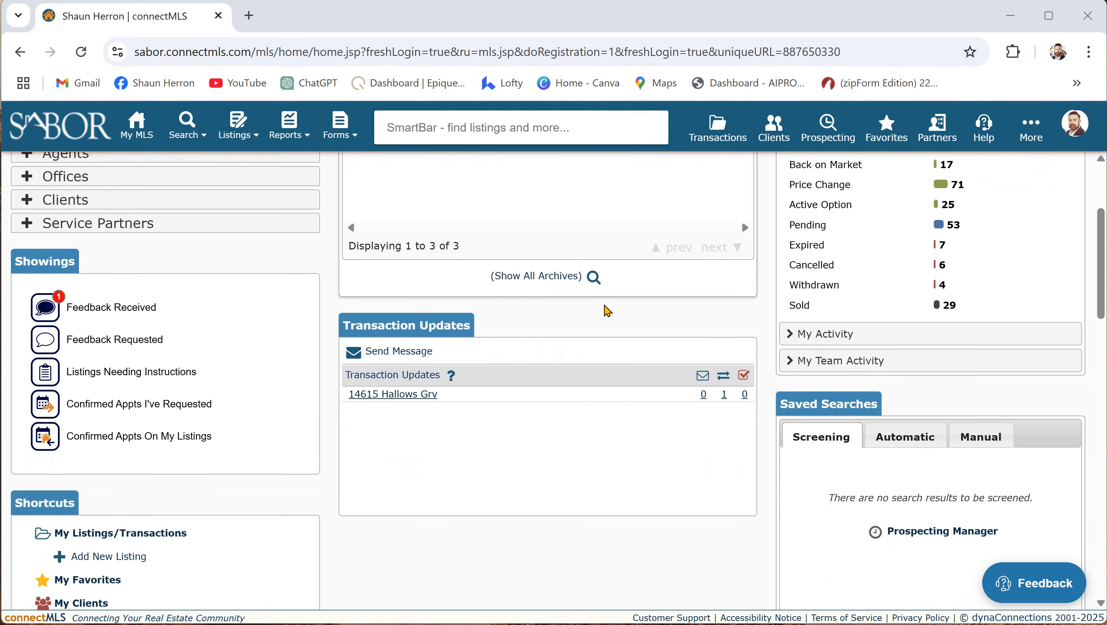
scroll(573, 380, "up", 6)
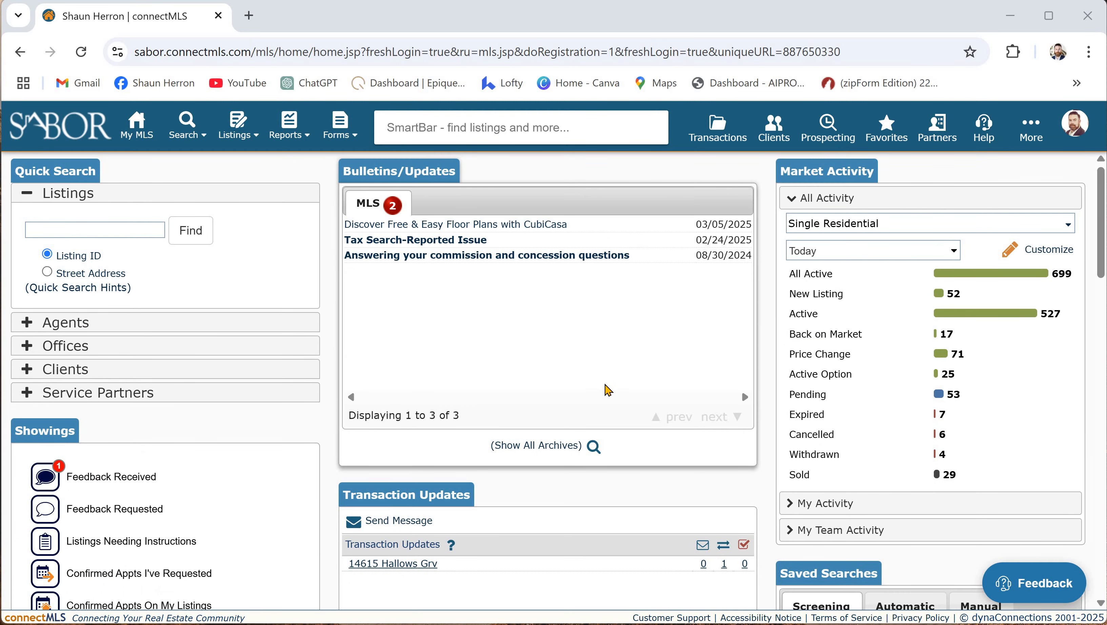
scroll(605, 388, "down", 4)
scroll(613, 389, "down", 14)
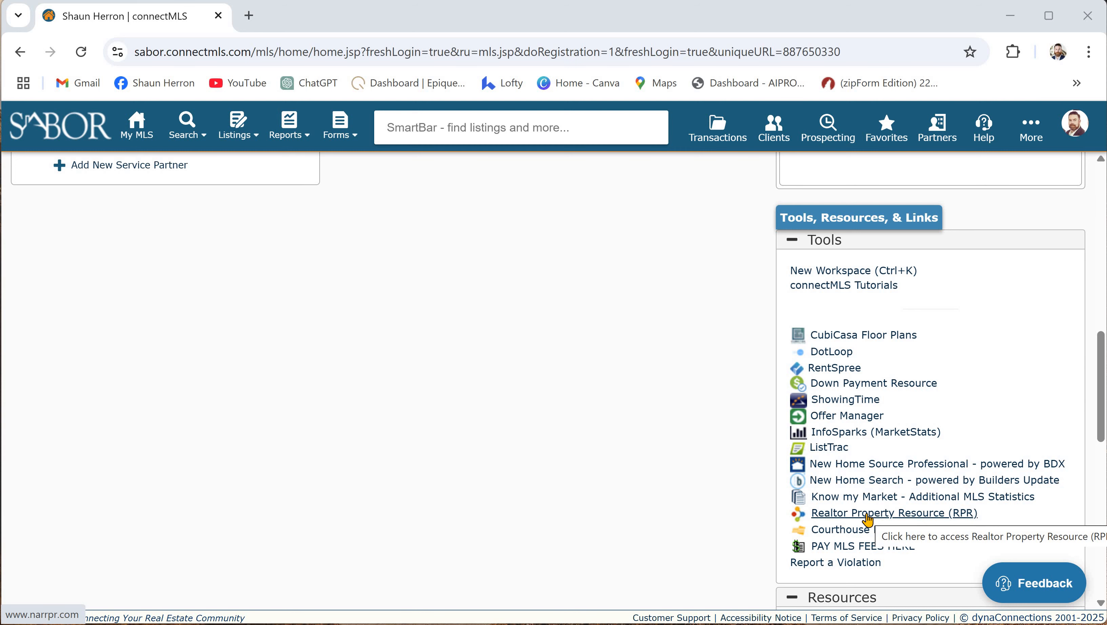
left_click(871, 515)
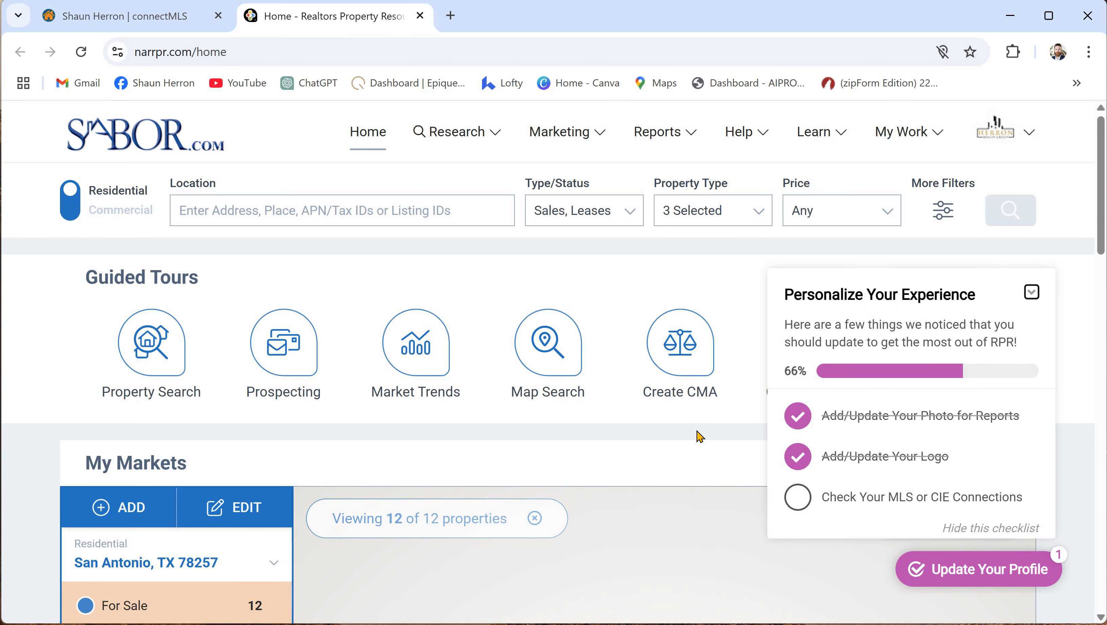
left_click(1032, 293)
- Browse the RPR home page and bring up recent address searches in the Location field
scroll(1053, 349, "down", 2)
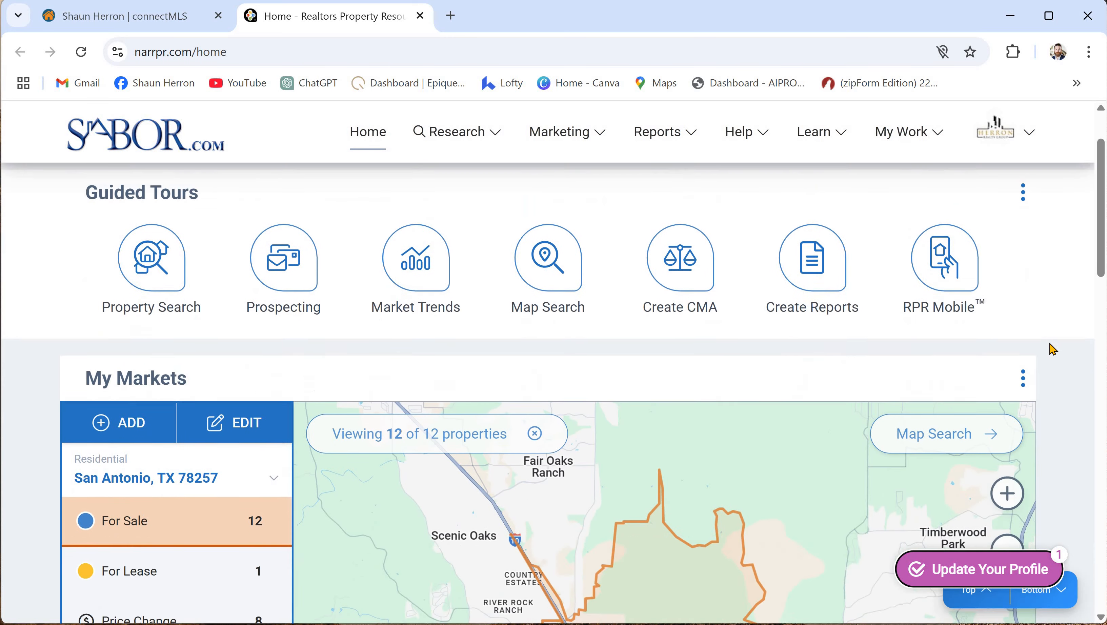
scroll(1058, 370, "down", 6)
scroll(1064, 370, "down", 4)
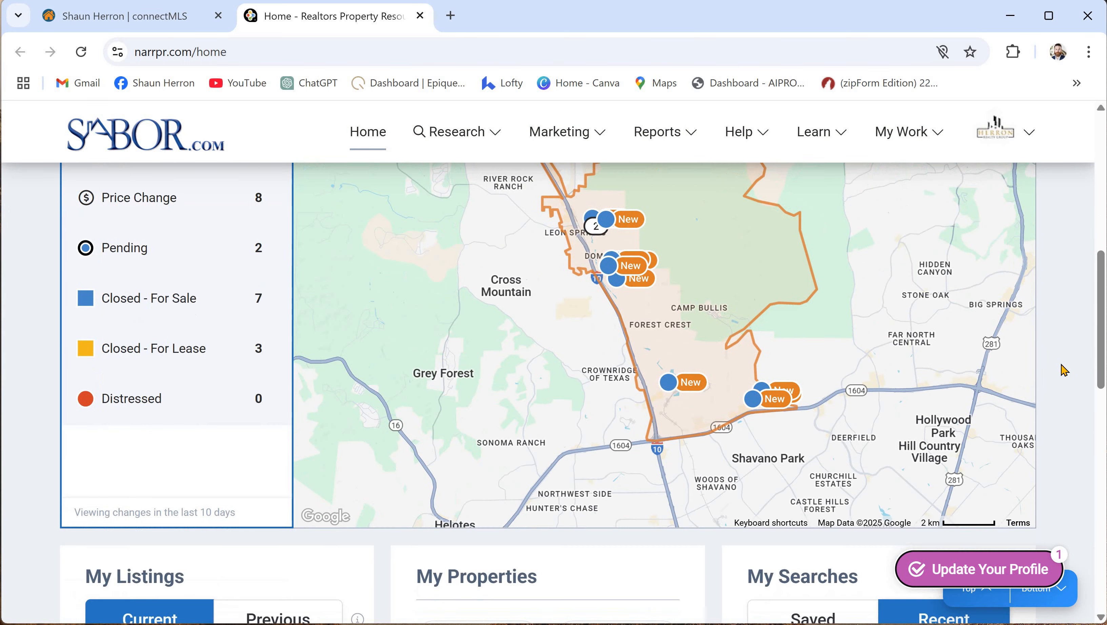
scroll(1065, 370, "down", 6)
scroll(1061, 368, "up", 4)
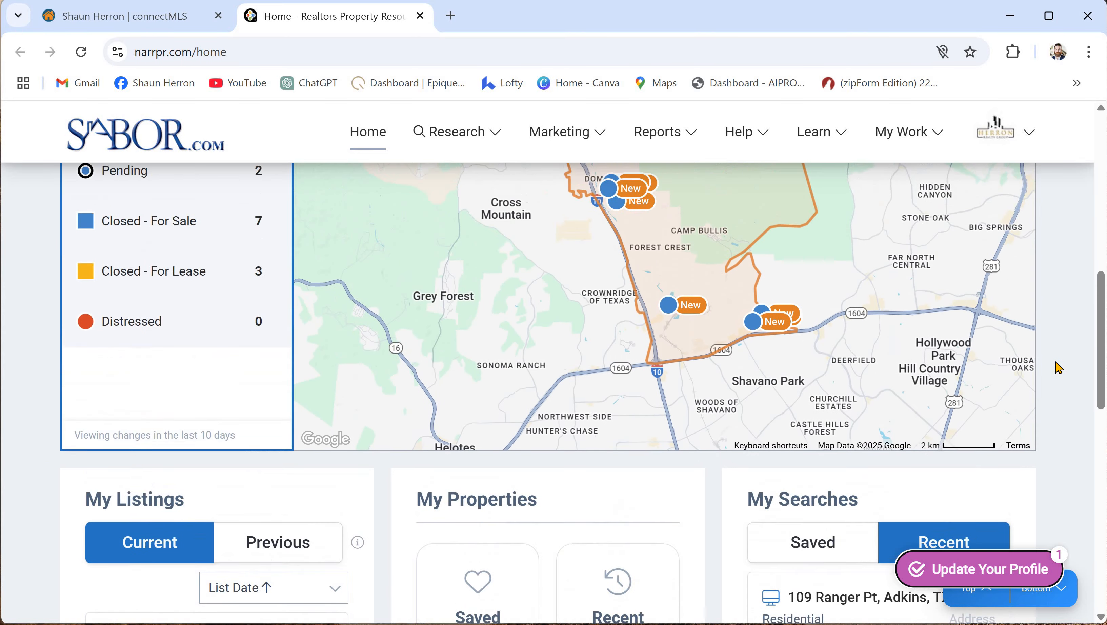
scroll(1058, 368, "up", 9)
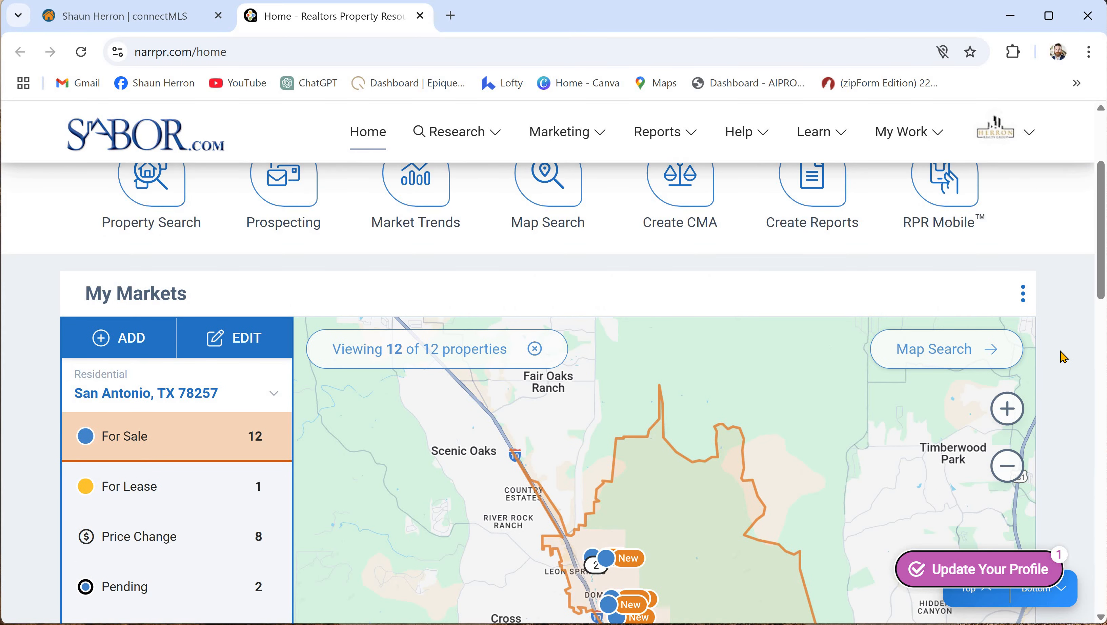
scroll(1063, 357, "up", 4)
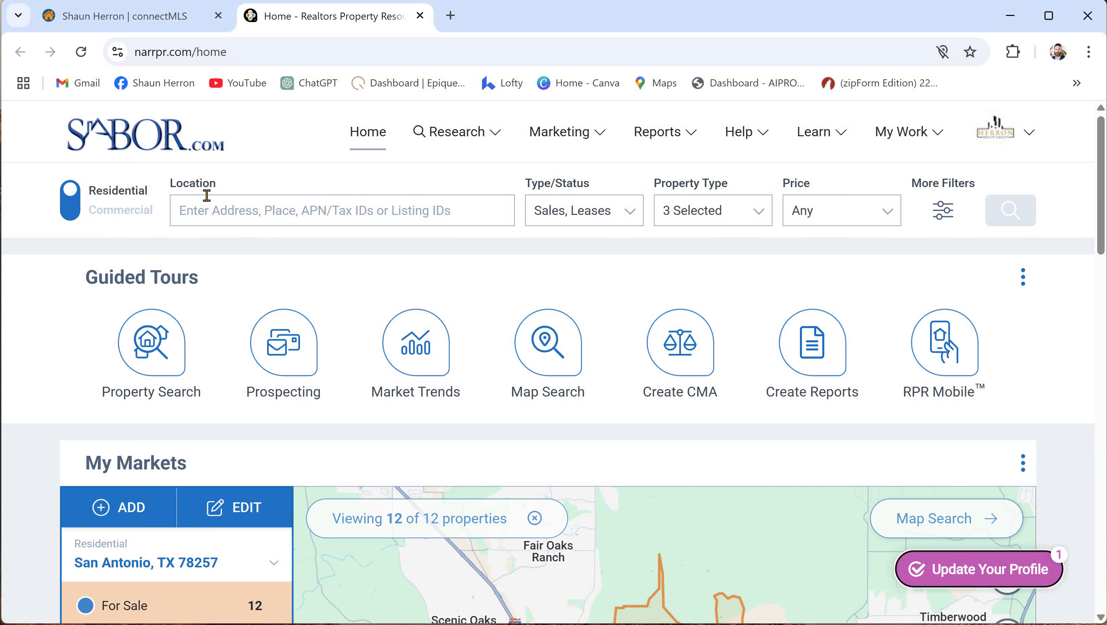
left_click(199, 219)
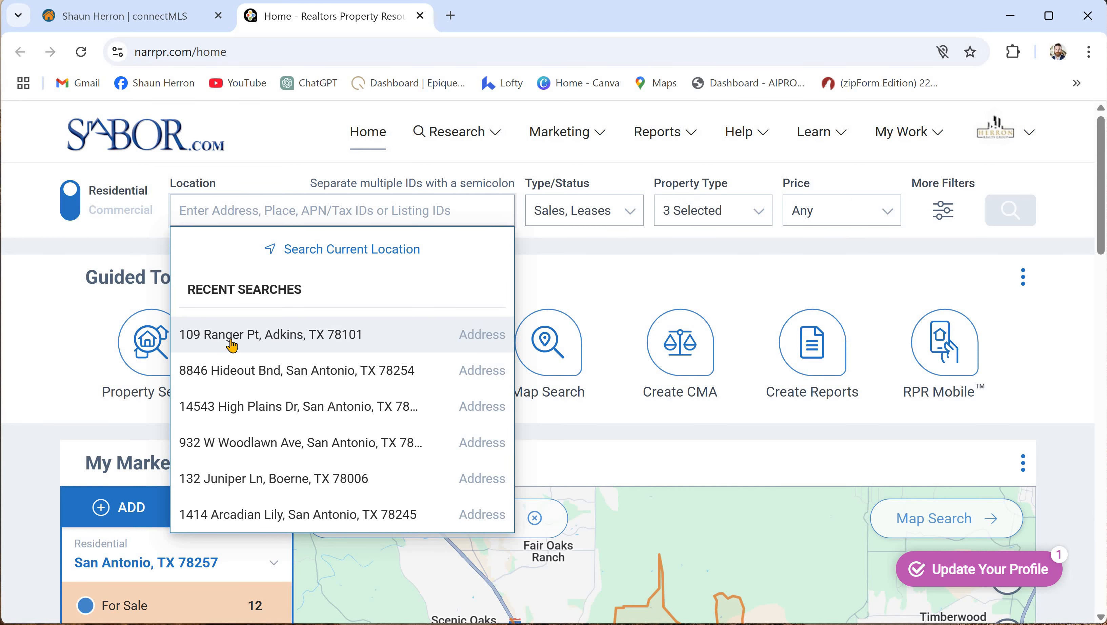
left_click(271, 332)
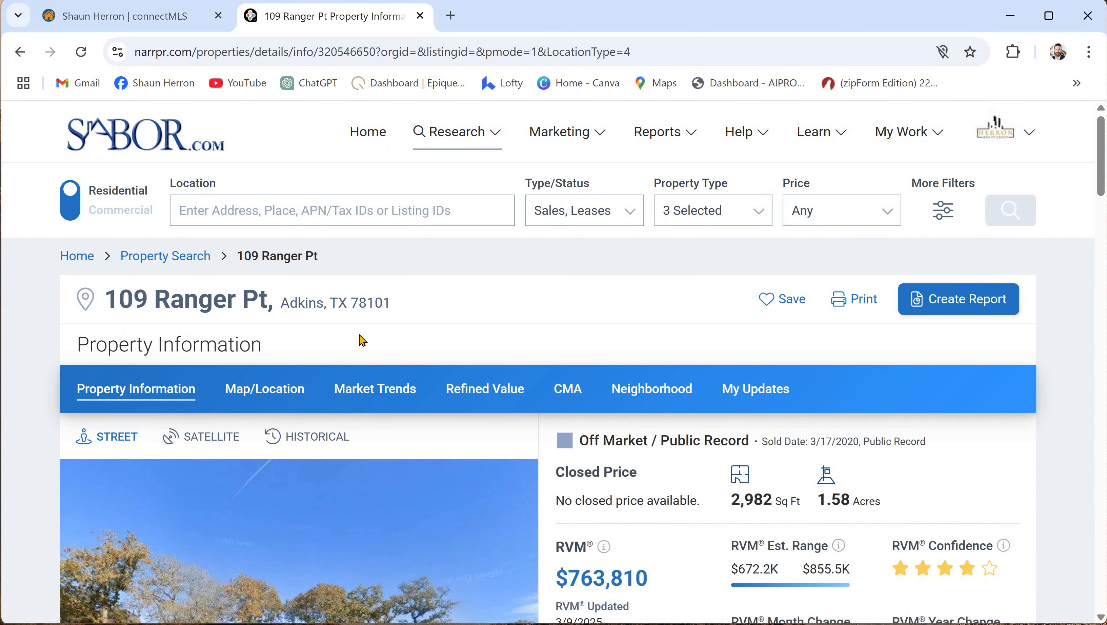
scroll(490, 317, "down", 4)
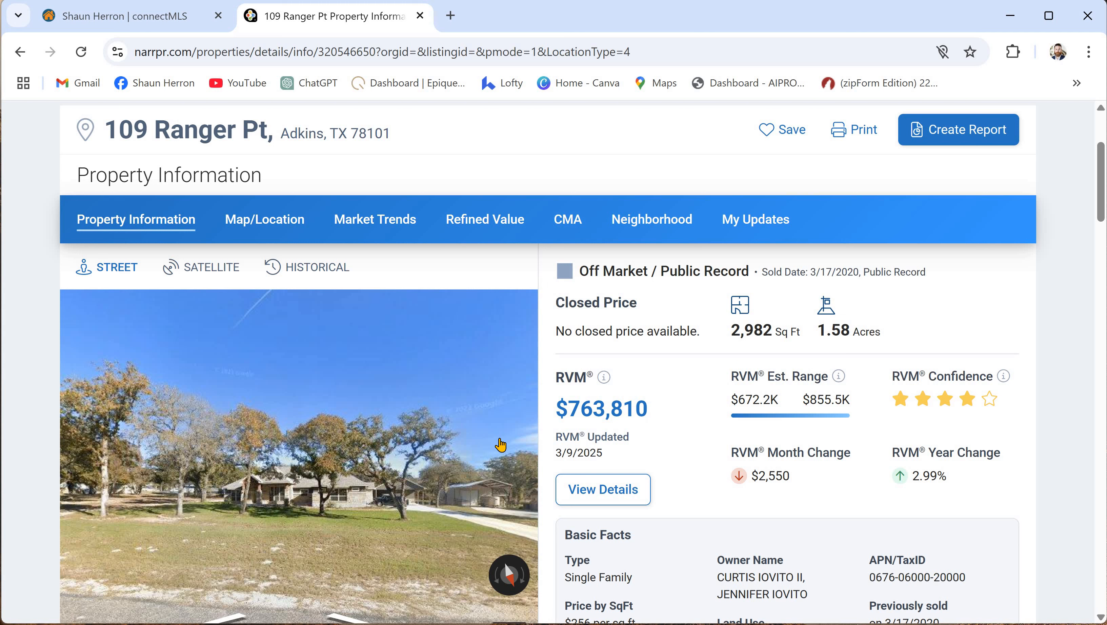
scroll(648, 425, "down", 2)
scroll(652, 424, "down", 10)
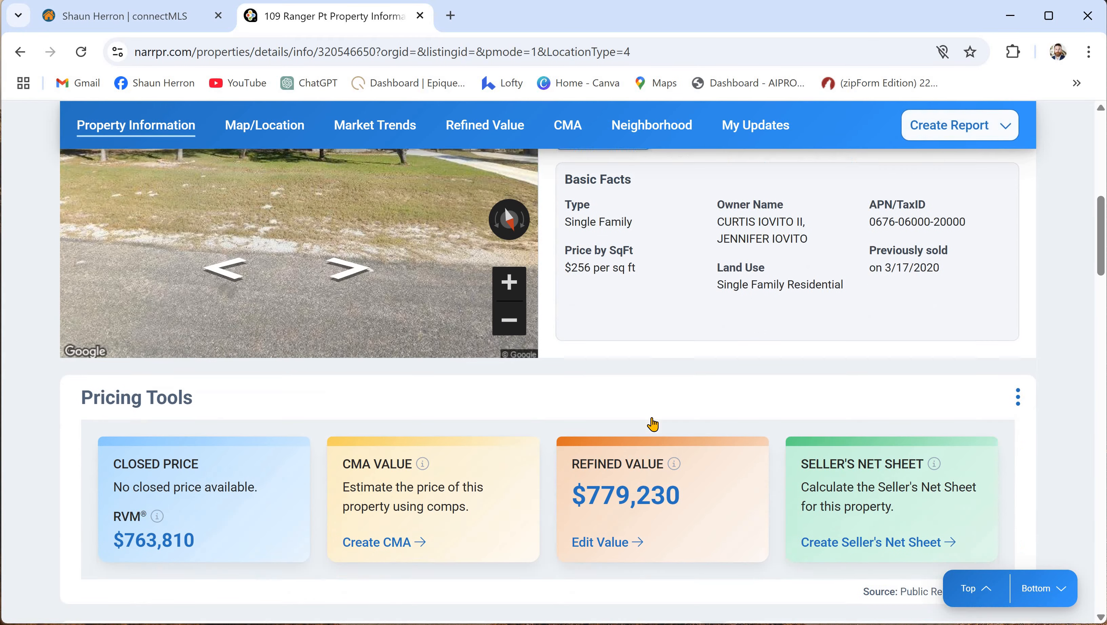
scroll(700, 476, "down", 8)
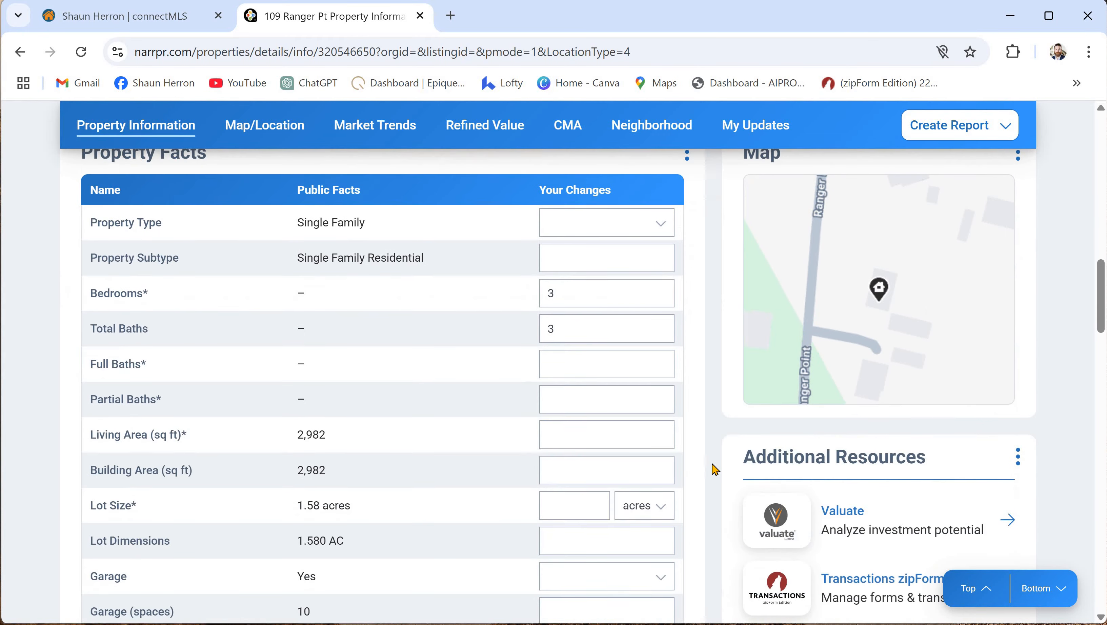
scroll(708, 476, "up", 4)
scroll(704, 480, "up", 6)
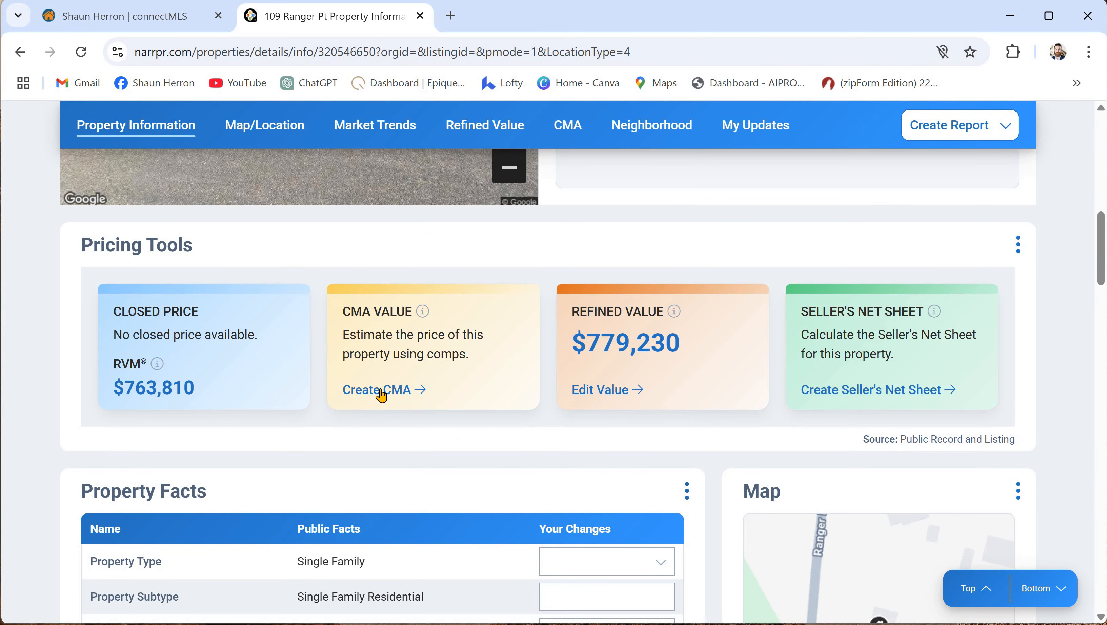
scroll(433, 405, "up", 13)
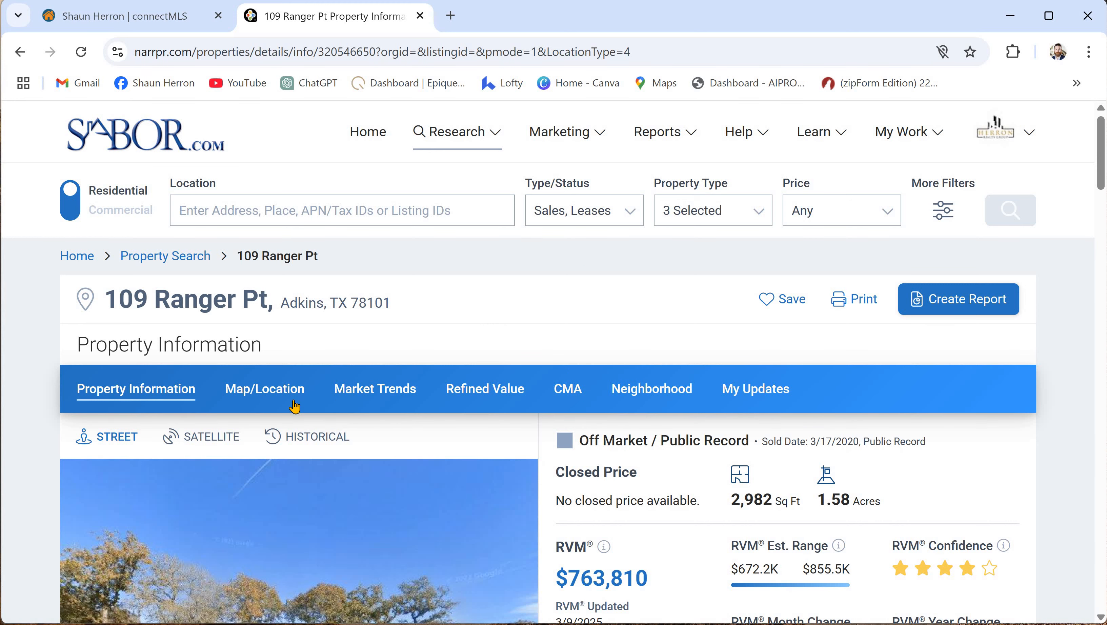
scroll(543, 389, "down", 5)
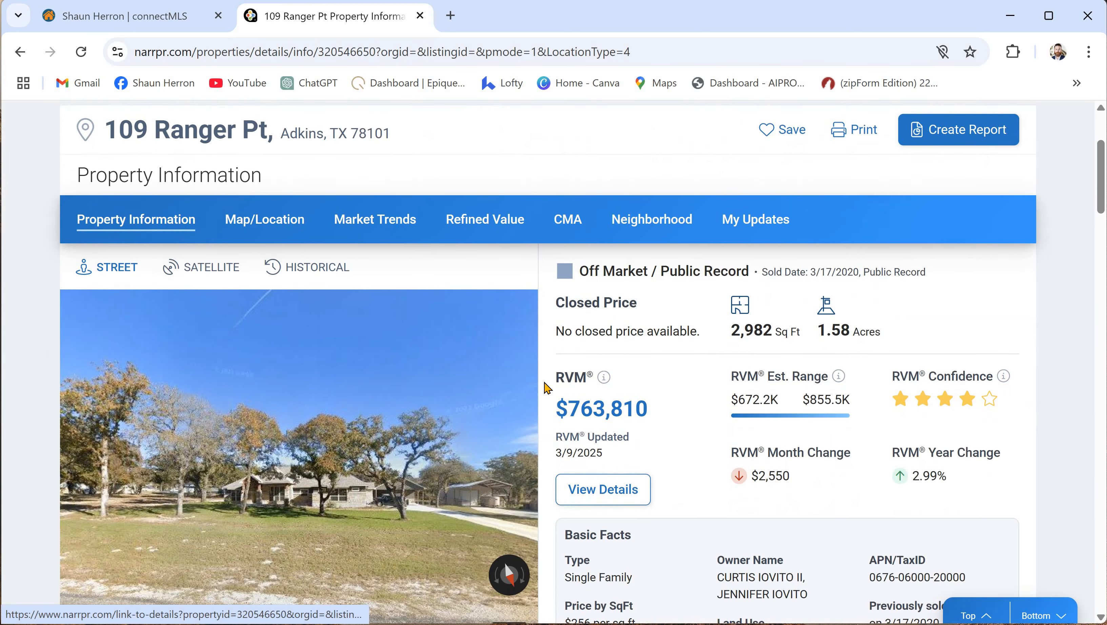
scroll(549, 383, "down", 5)
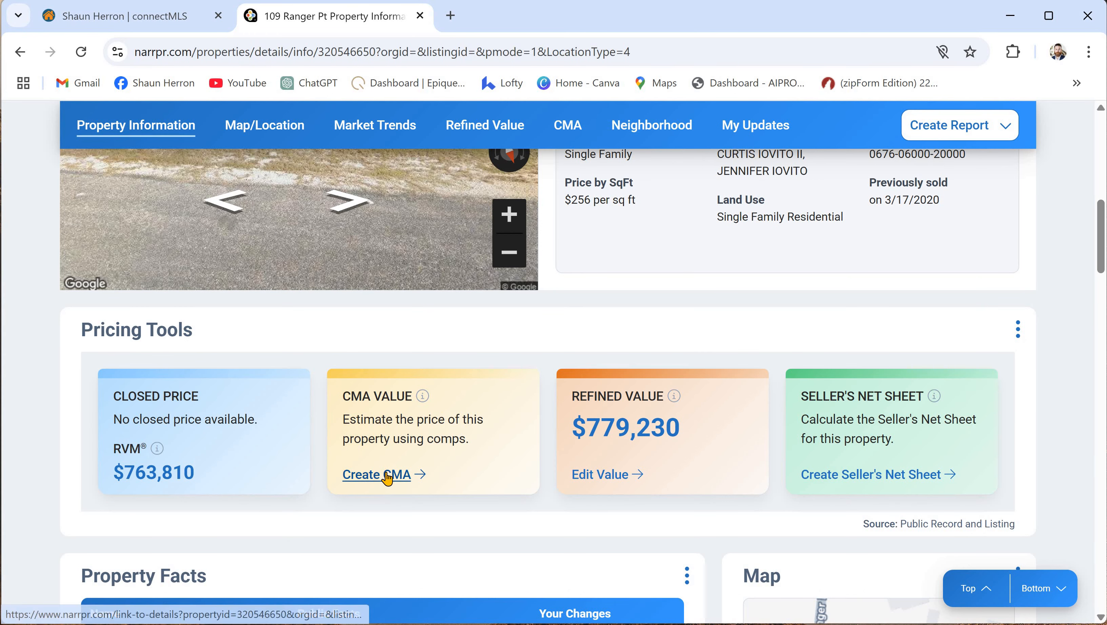
- Start a Comparative Analysis CMA from Pricing Tools and review its five steps
left_click(385, 478)
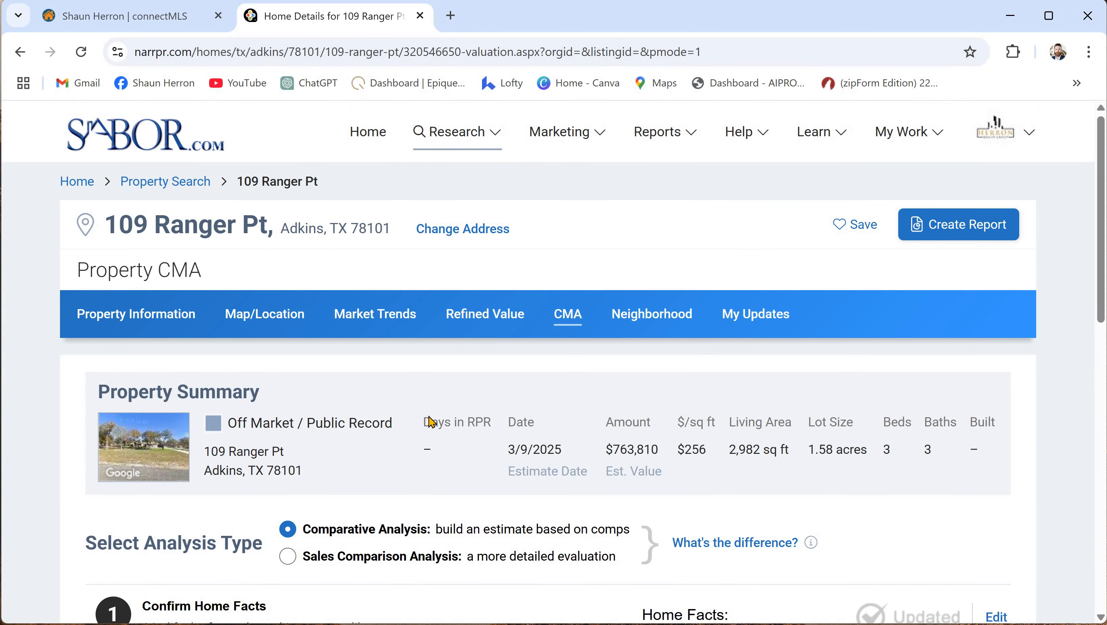
scroll(430, 421, "down", 4)
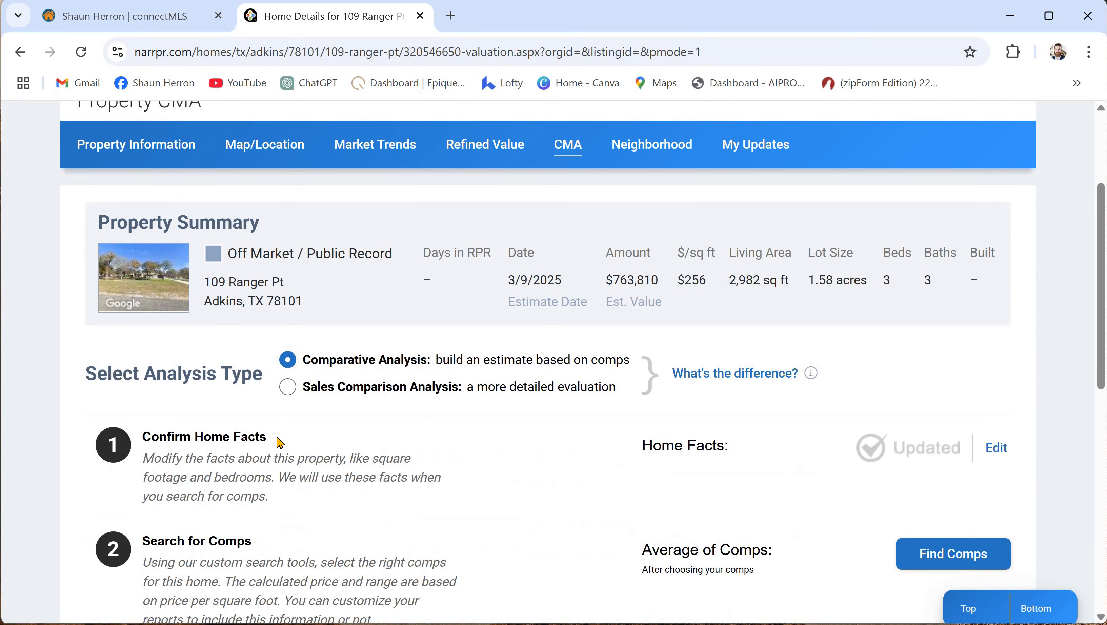
scroll(331, 446, "down", 6)
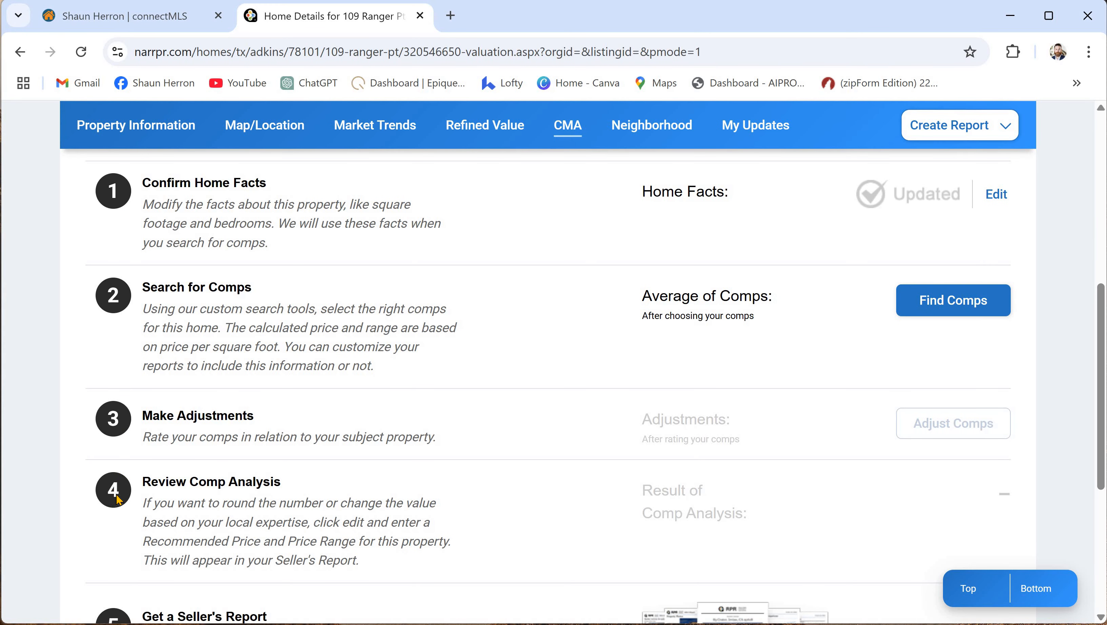
scroll(189, 555, "down", 4)
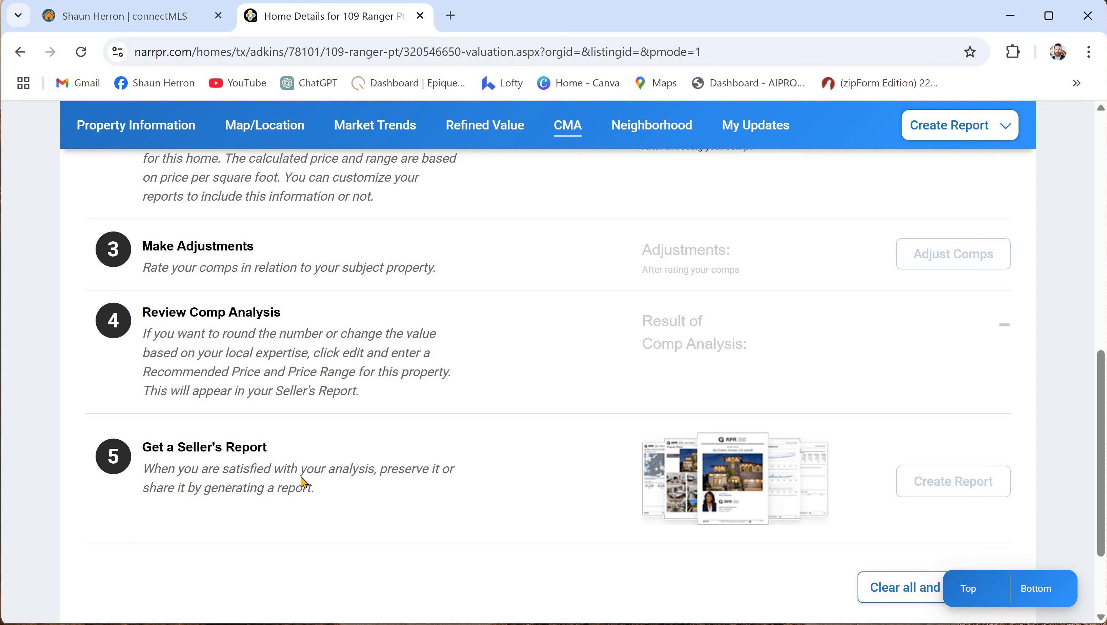
scroll(302, 482, "up", 10)
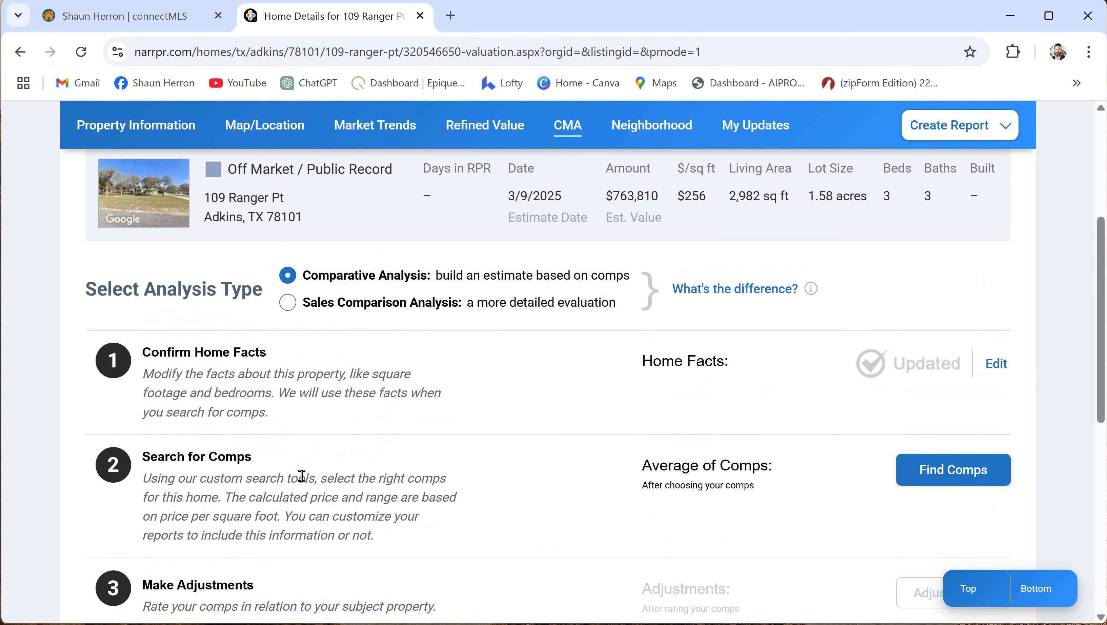
scroll(354, 452, "up", 2)
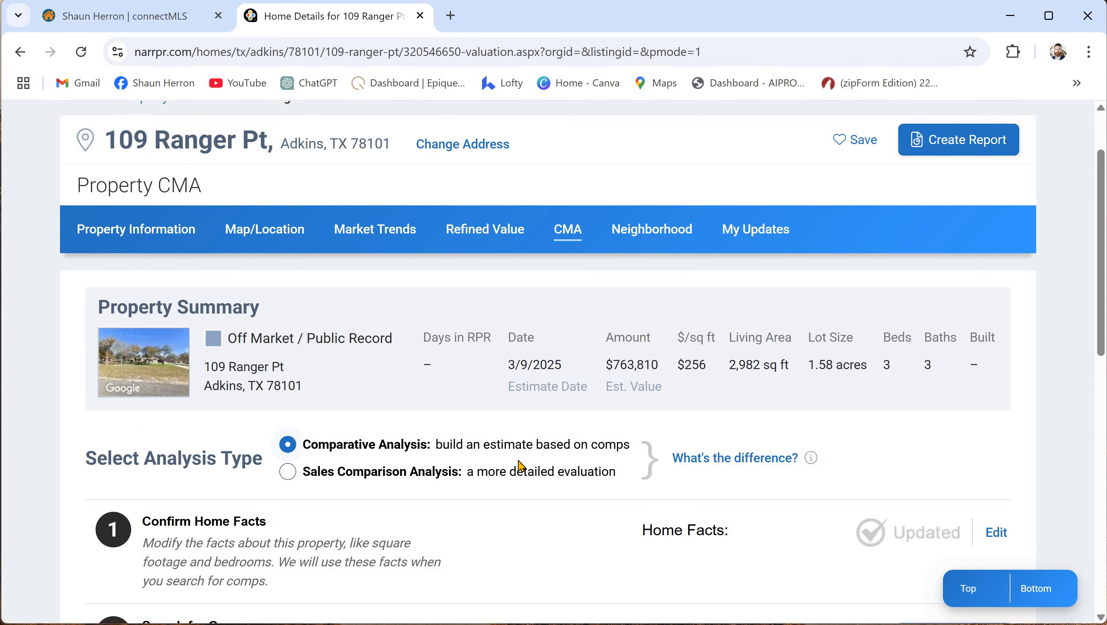
scroll(528, 461, "down", 4)
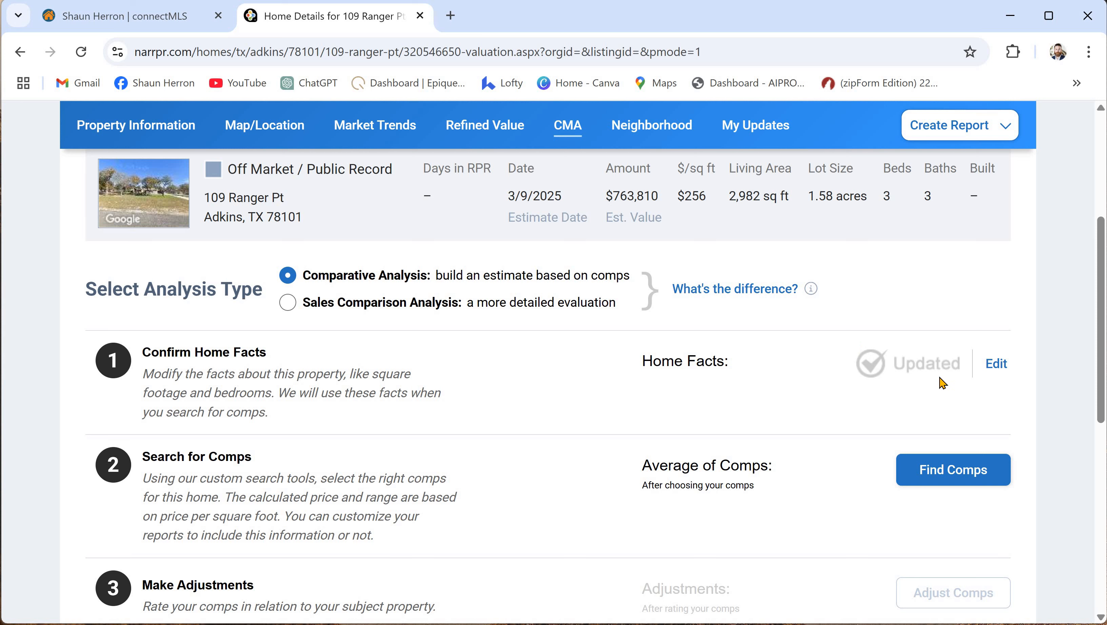
- Open the Confirm Home Facts form and review the property's listed facts
left_click(999, 373)
scroll(660, 388, "down", 3)
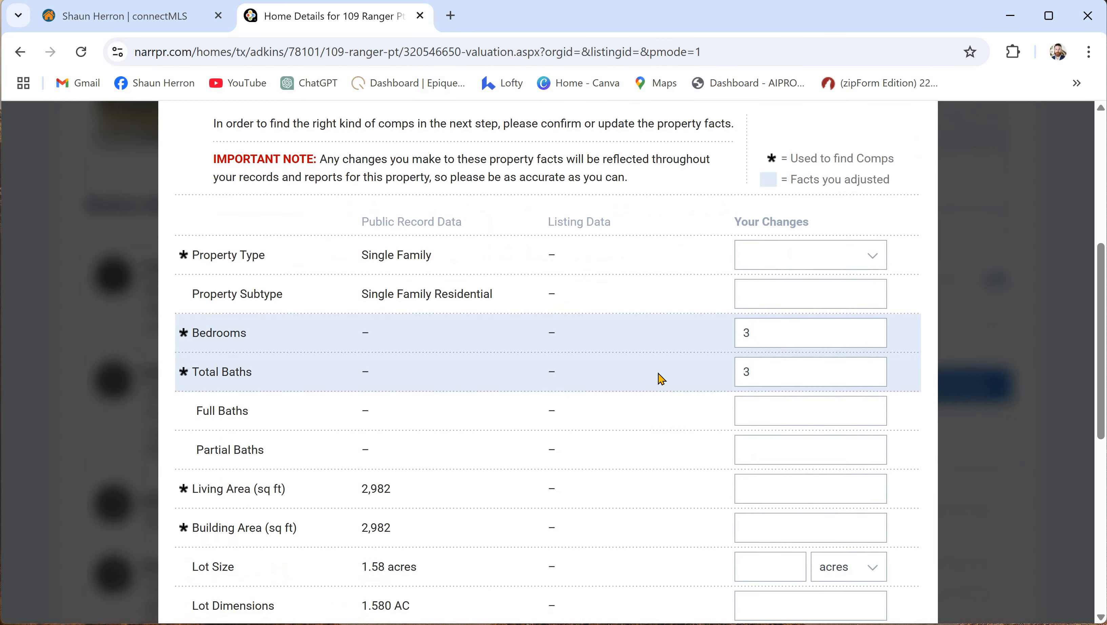
scroll(632, 397, "down", 6)
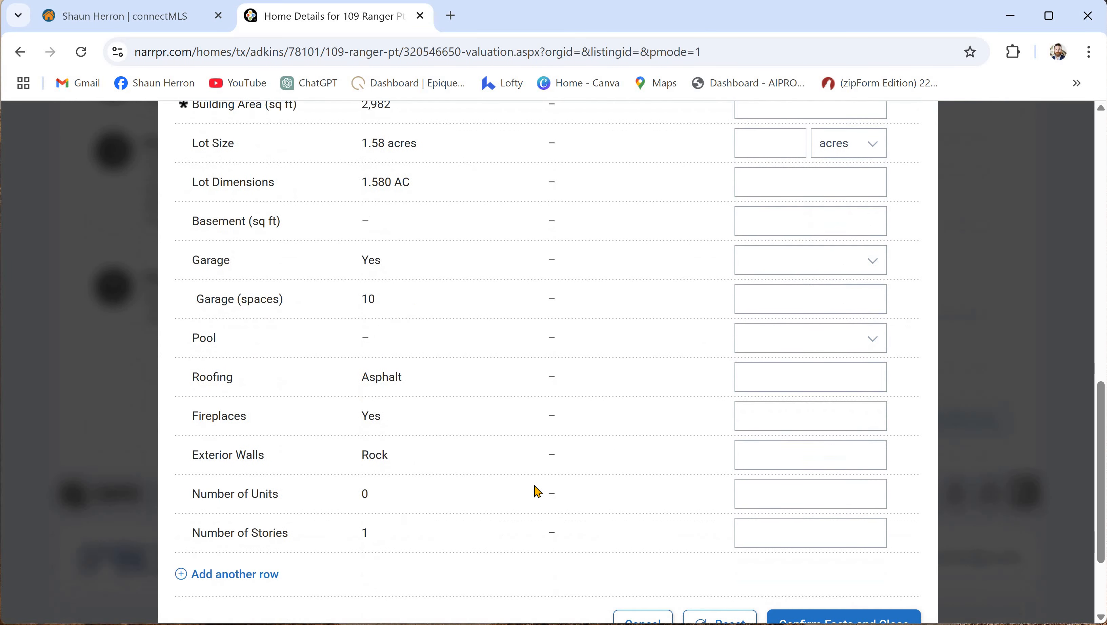
scroll(532, 497, "down", 2)
scroll(534, 504, "up", 8)
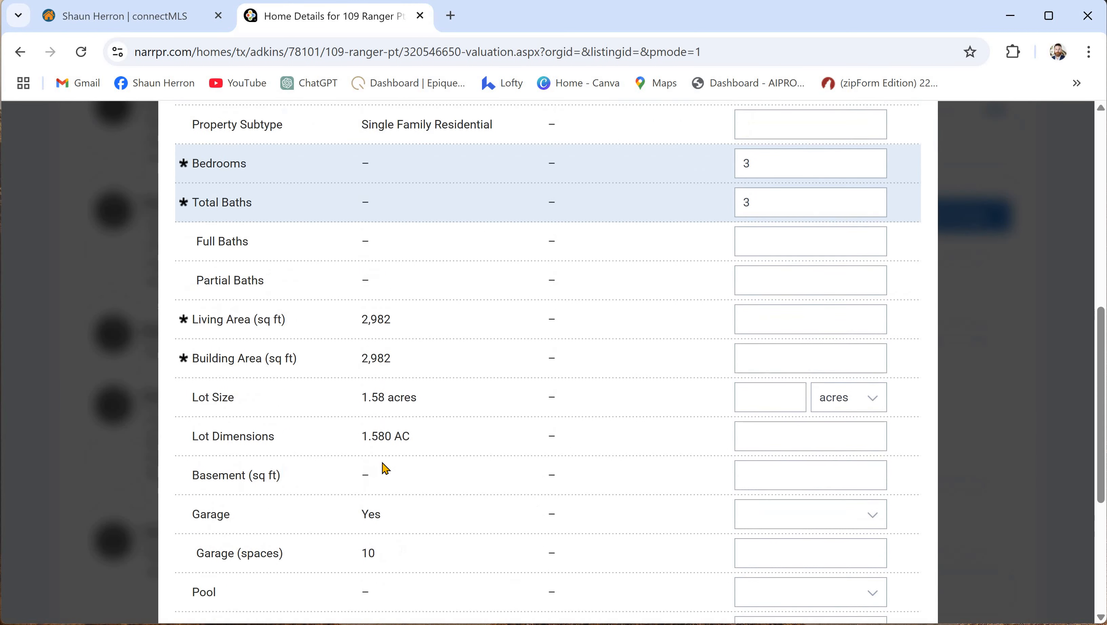
scroll(372, 434, "up", 4)
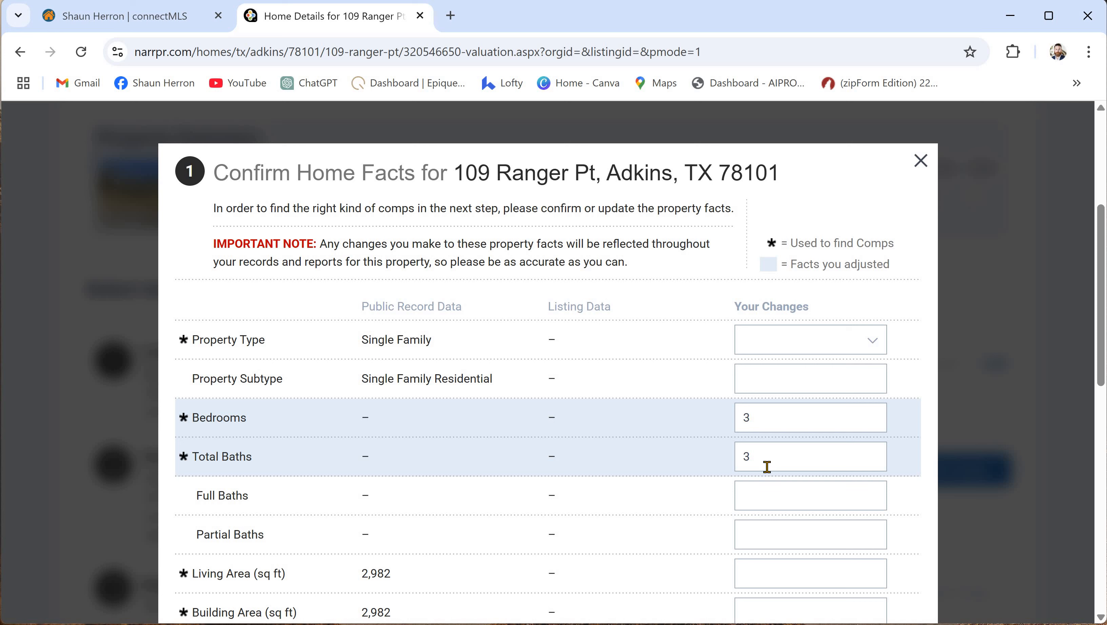
scroll(618, 442, "down", 5)
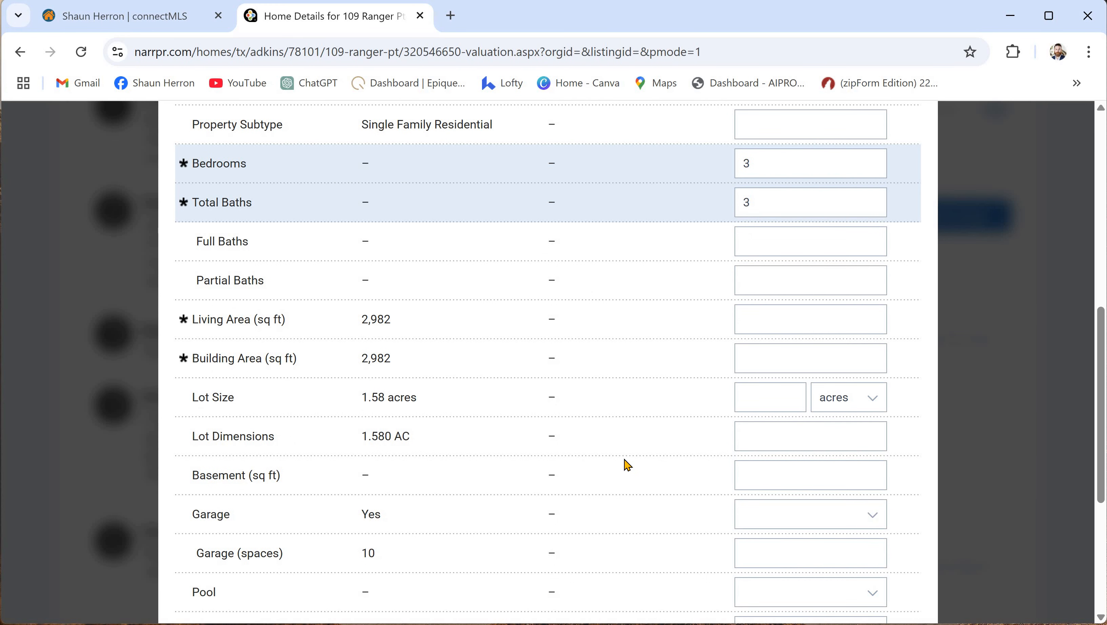
scroll(627, 464, "down", 2)
scroll(617, 464, "down", 2)
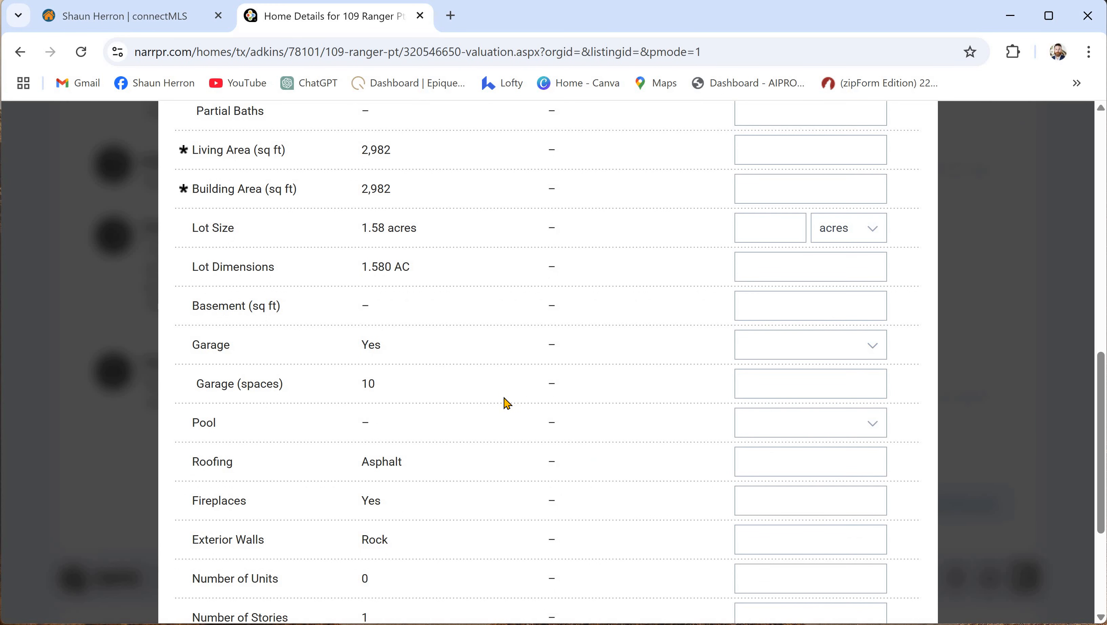
scroll(511, 409, "up", 2)
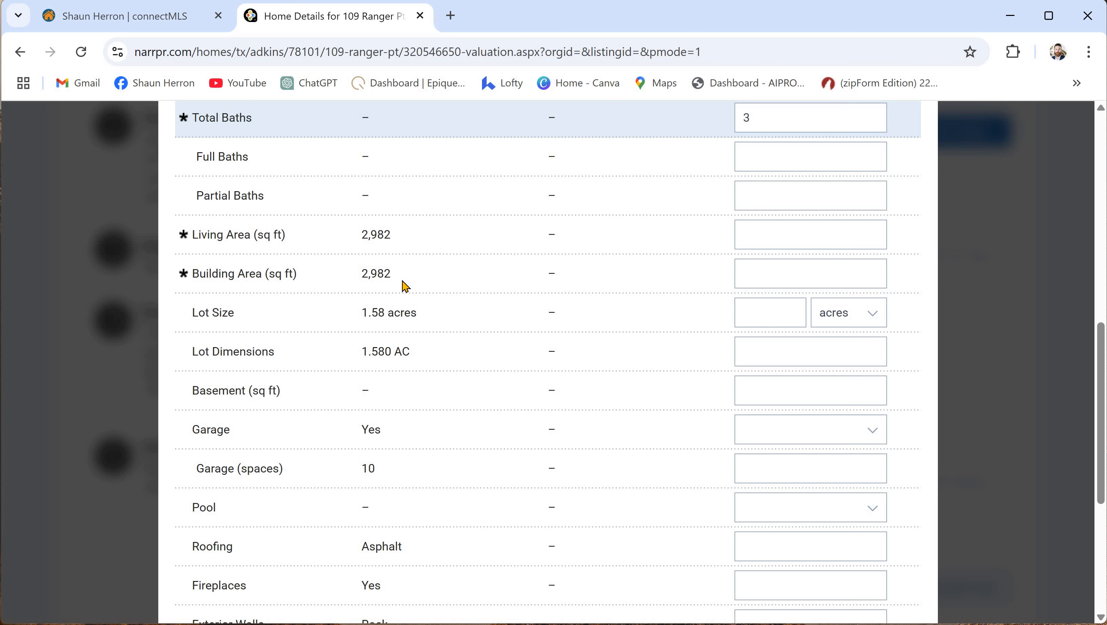
- Keep Bedrooms and Total Baths at 3 and confirm the home facts
left_click(759, 234)
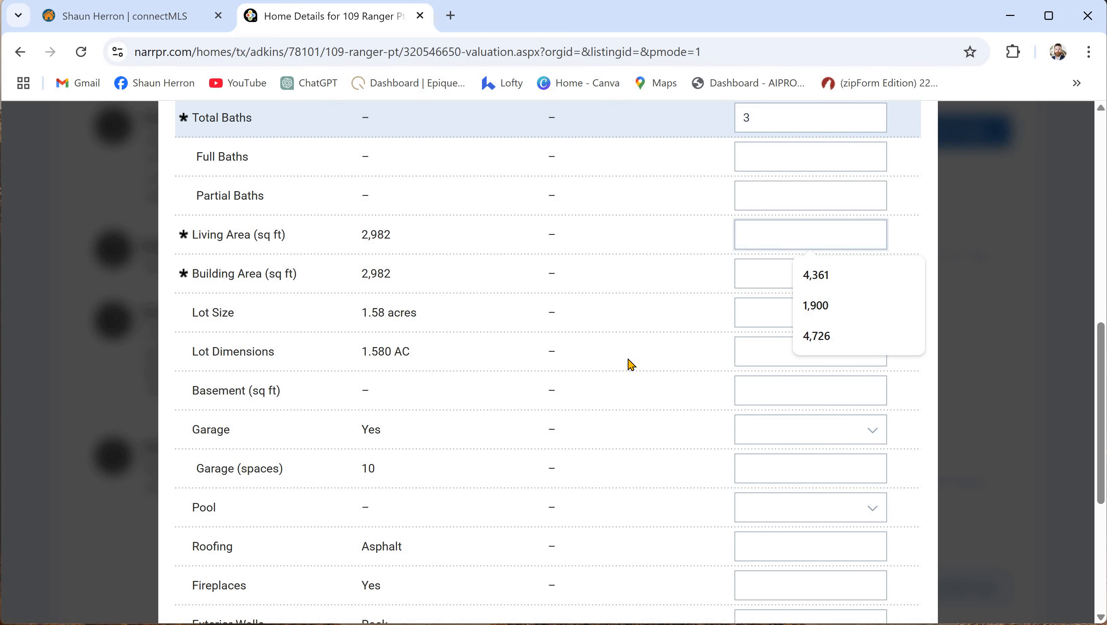
scroll(626, 366, "down", 6)
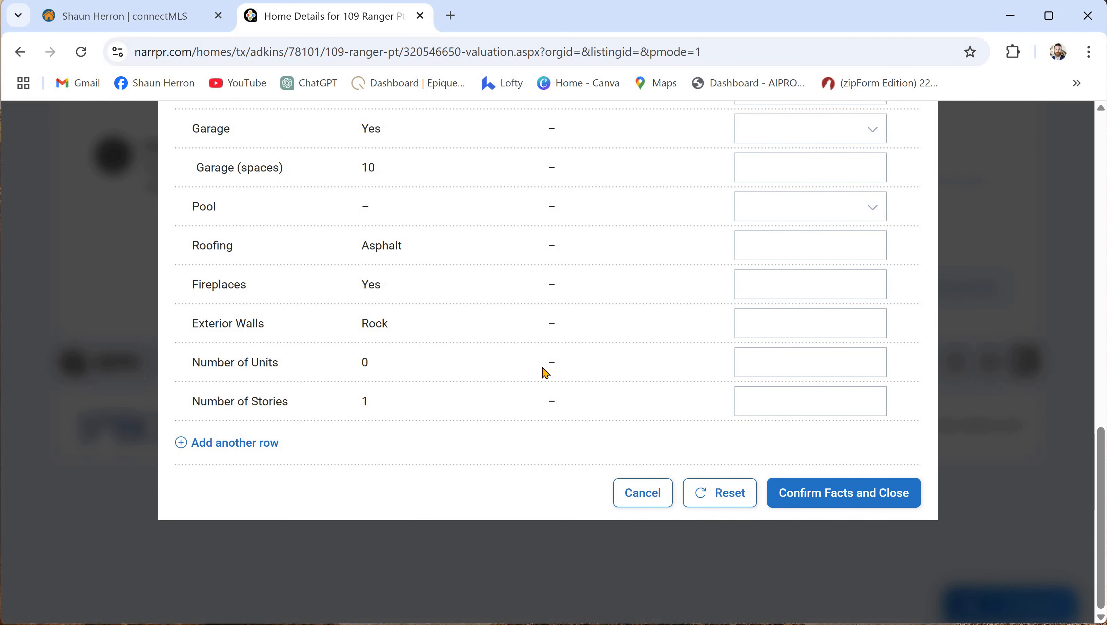
scroll(545, 372, "up", 10)
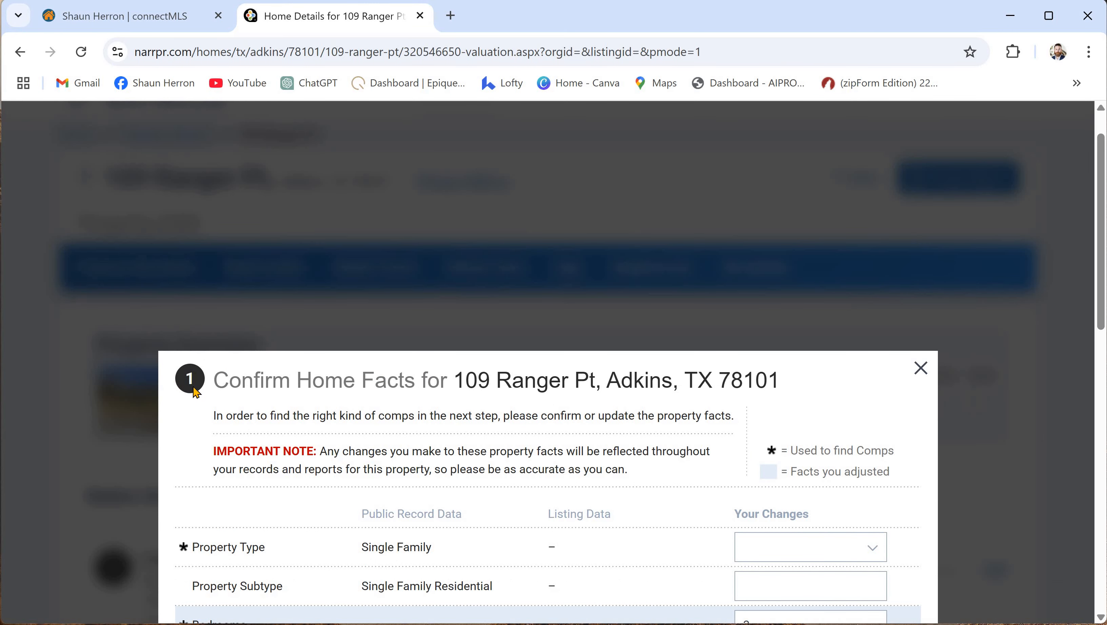
scroll(633, 477, "down", 10)
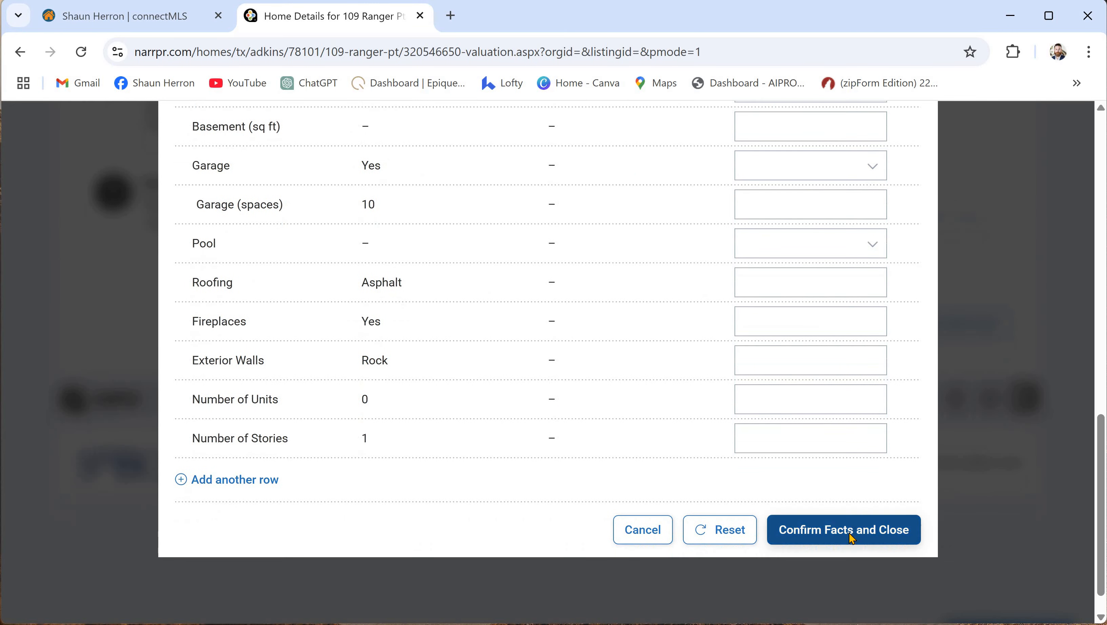
left_click(844, 525)
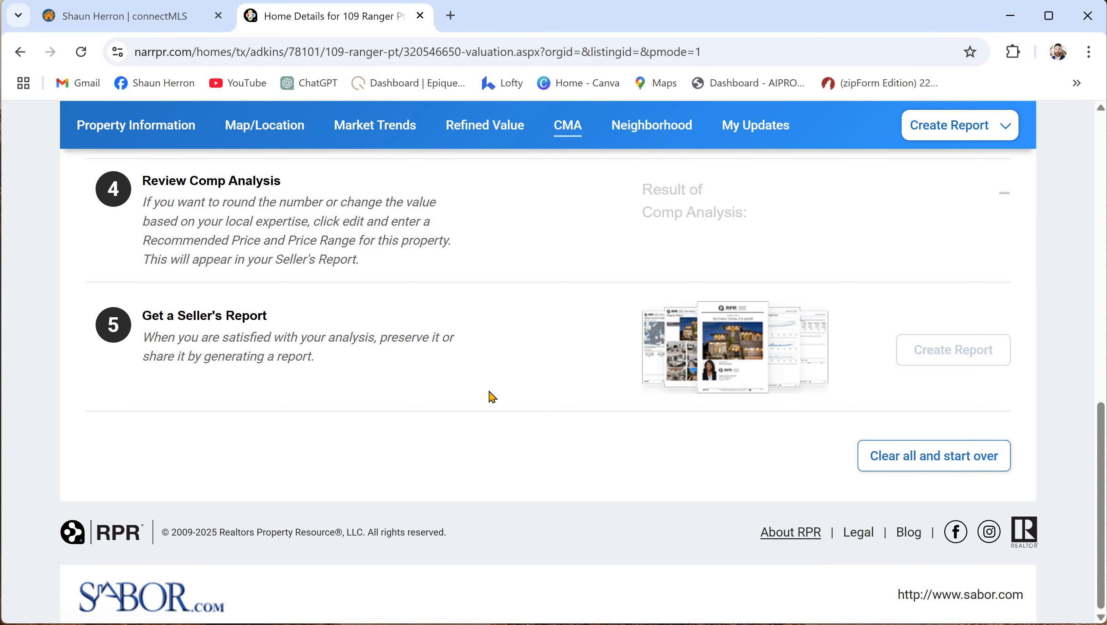
- Scroll up to the Search for Comps step with Home Facts marked Updated
scroll(494, 400, "up", 6)
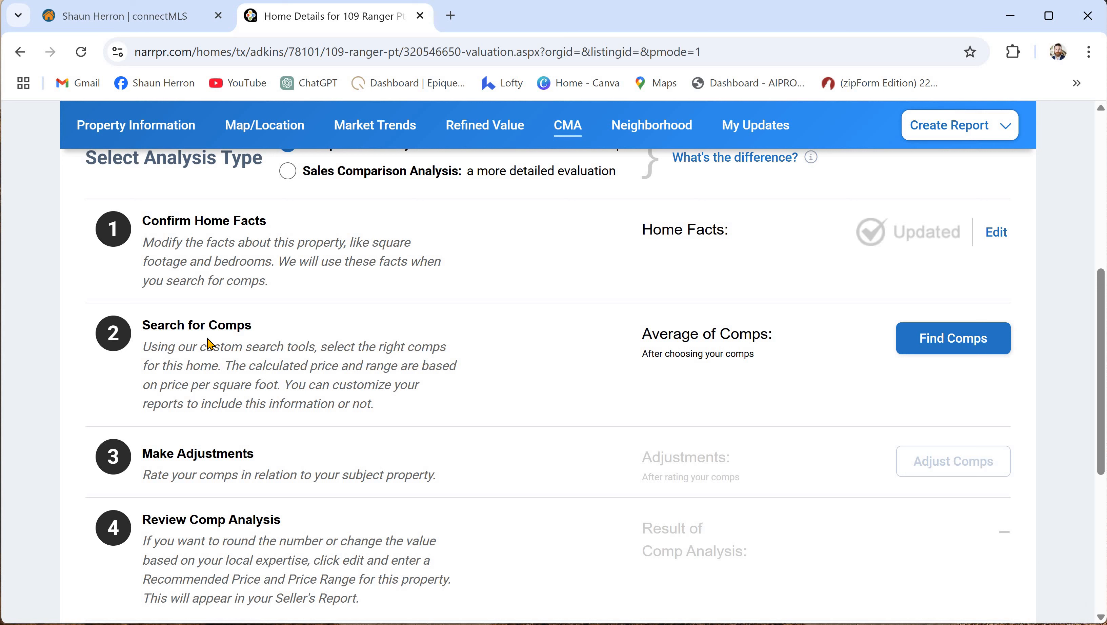
- Launch Find Comps and review the subject's Property Summary
left_click(958, 342)
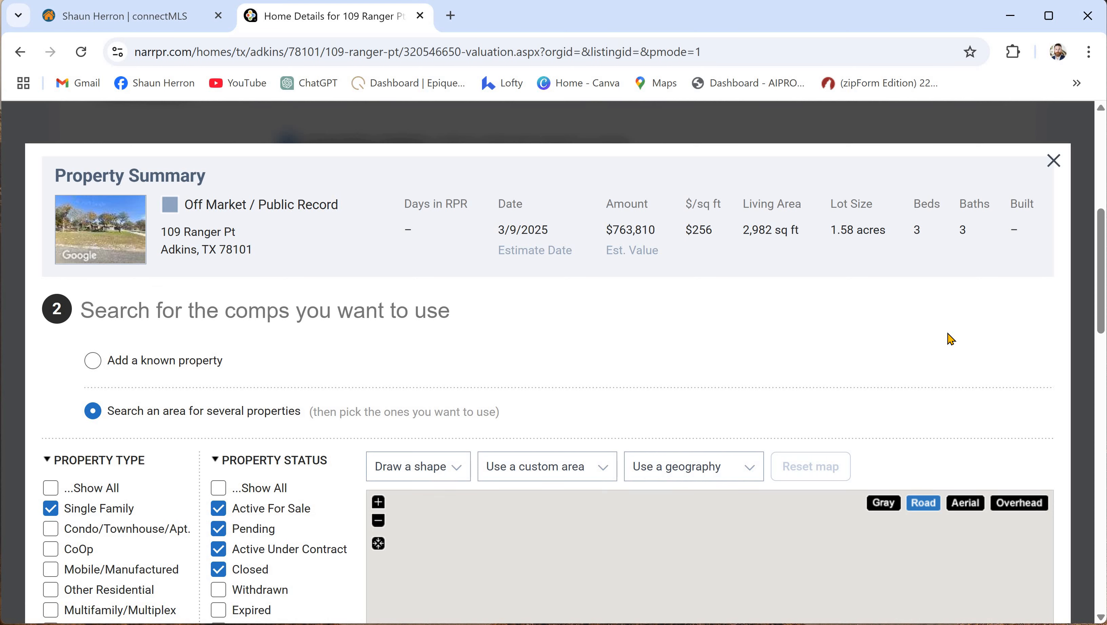
scroll(689, 240, "down", 2)
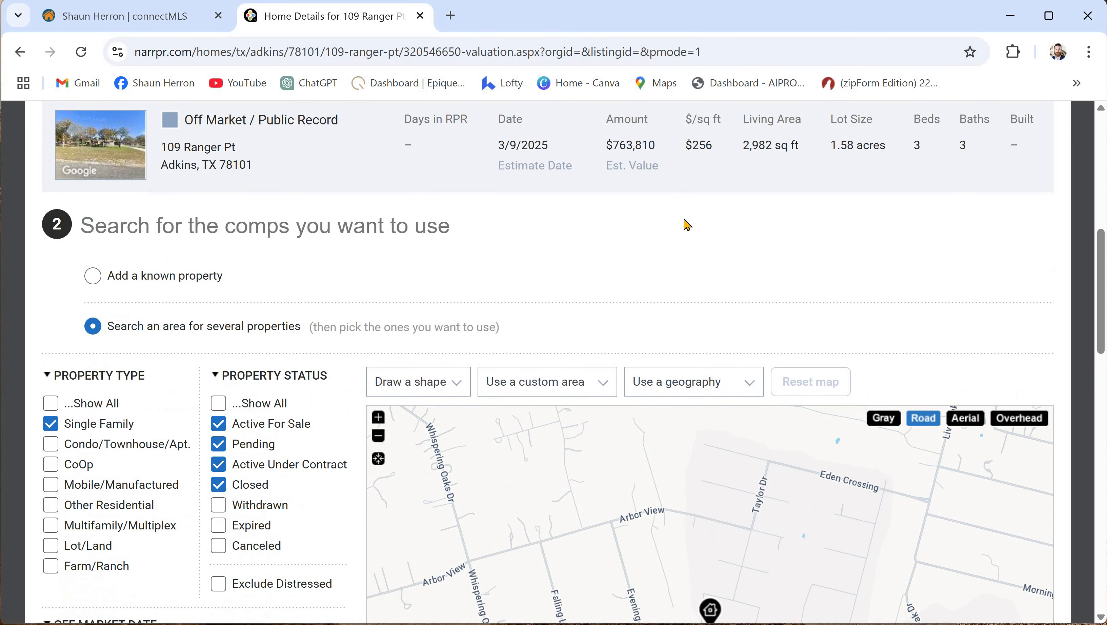
scroll(687, 225, "down", 2)
scroll(685, 223, "up", 4)
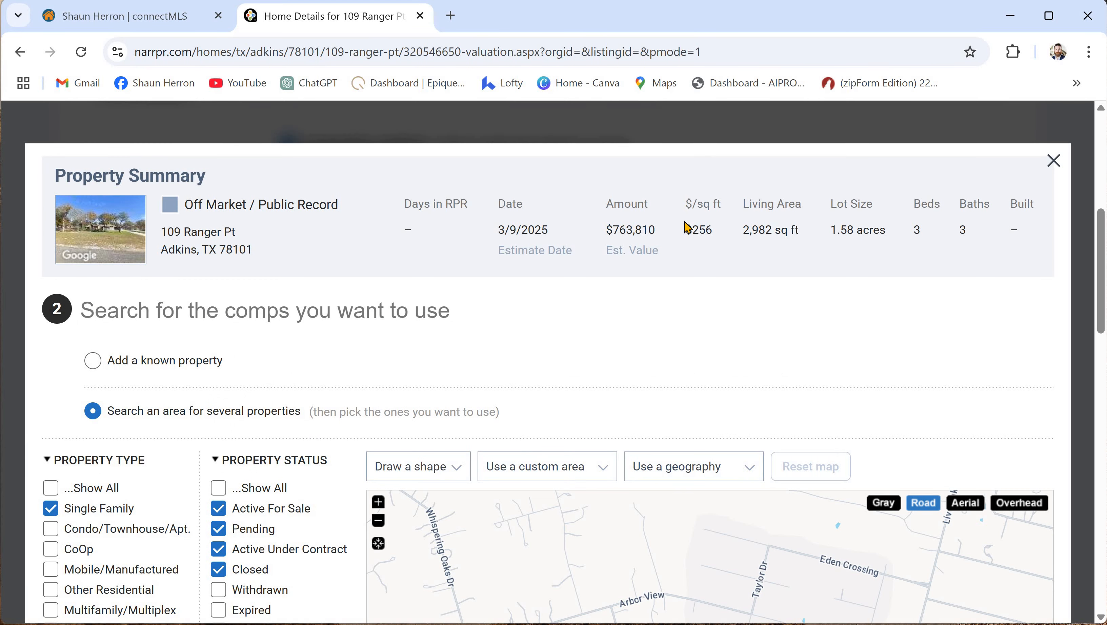
scroll(643, 270, "down", 6)
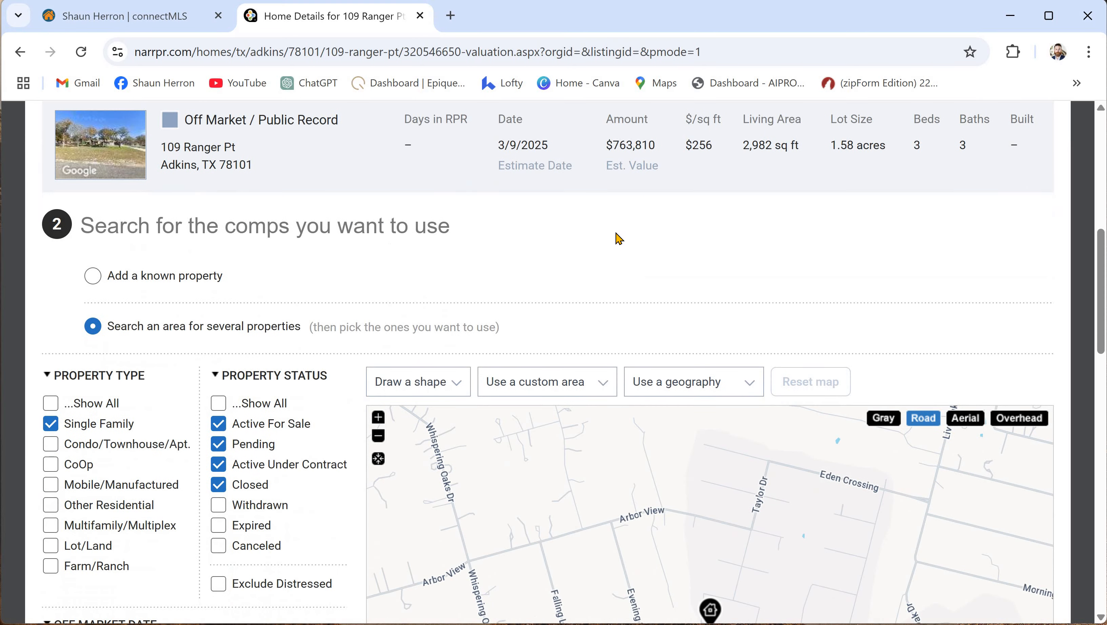
scroll(217, 316, "up", 5)
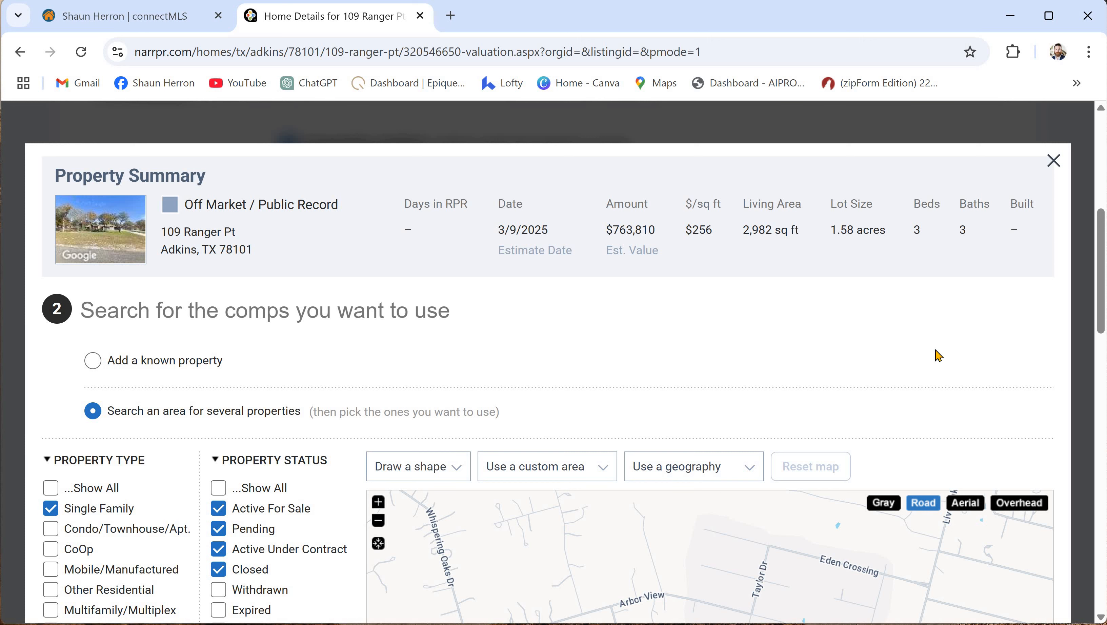
- Check the 2,982 sq ft living area, then review the area-search filters and map
double_click(751, 236)
left_click(560, 311)
scroll(560, 302, "down", 5)
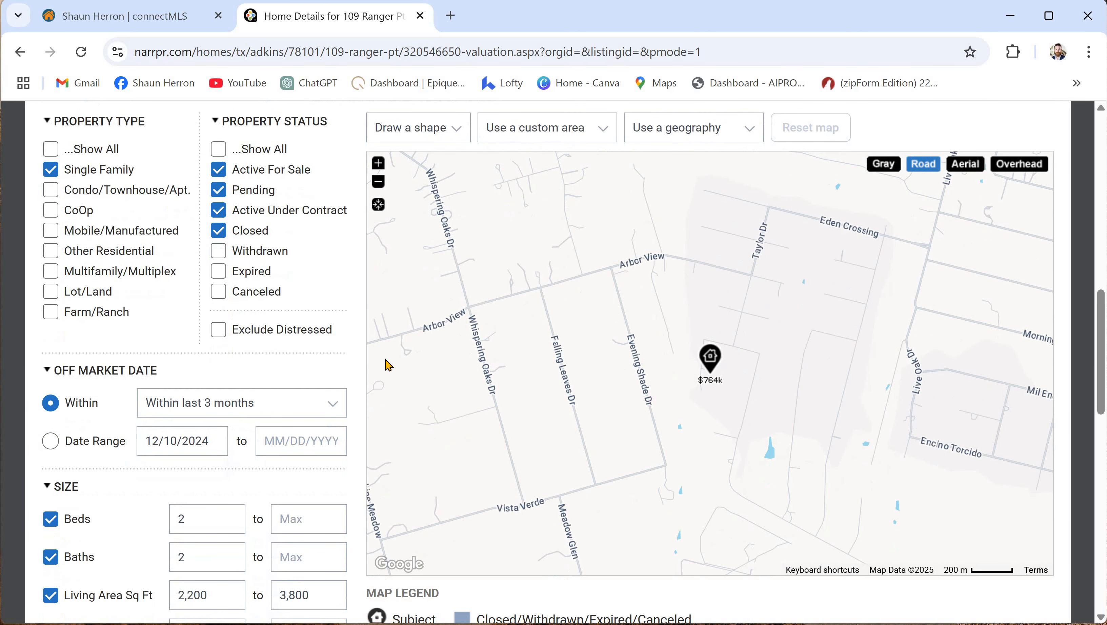
scroll(287, 425, "up", 2)
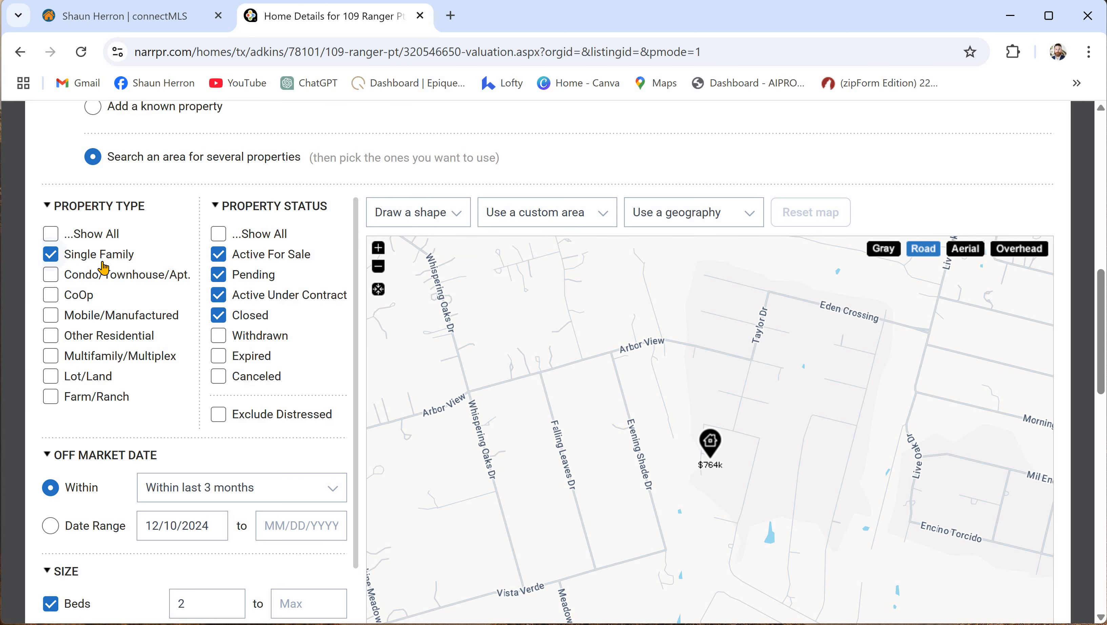
scroll(186, 378, "up", 6)
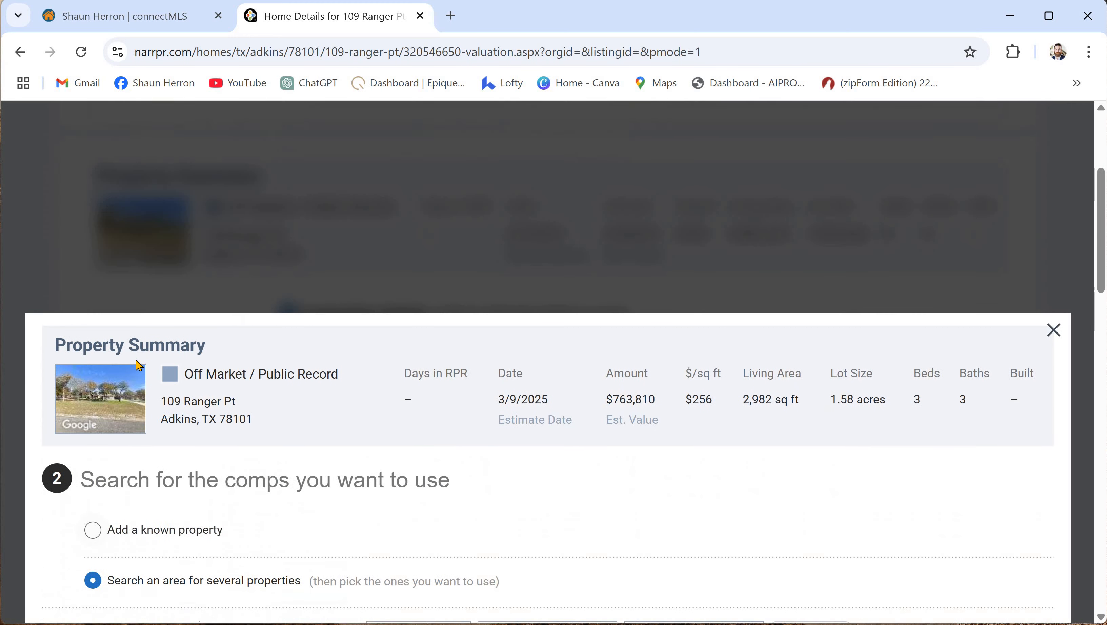
scroll(346, 388, "down", 4)
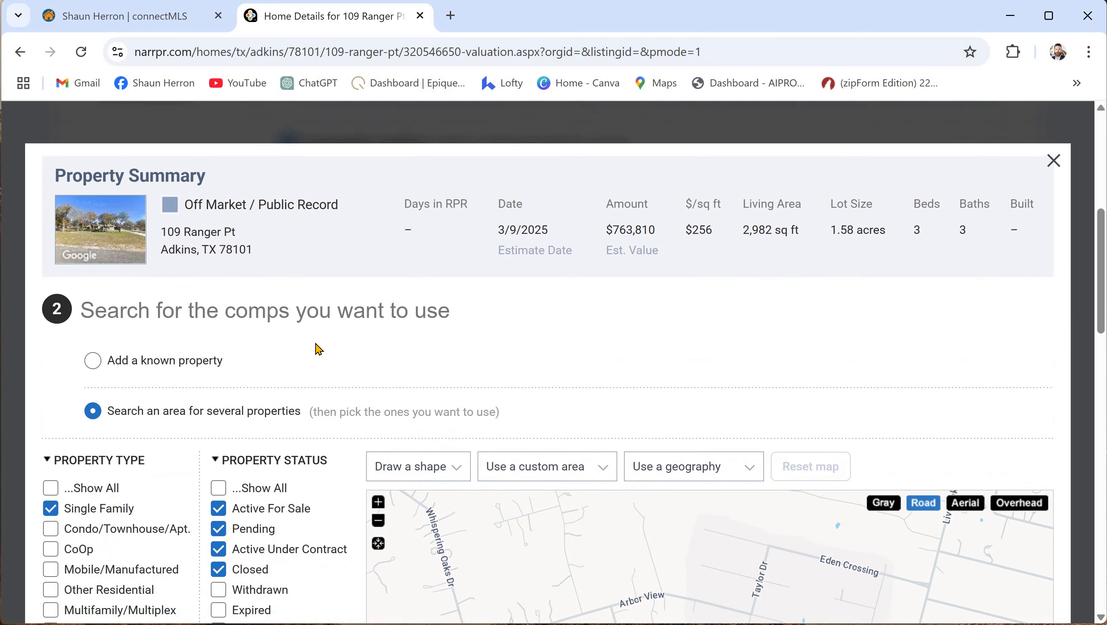
scroll(313, 344, "down", 3)
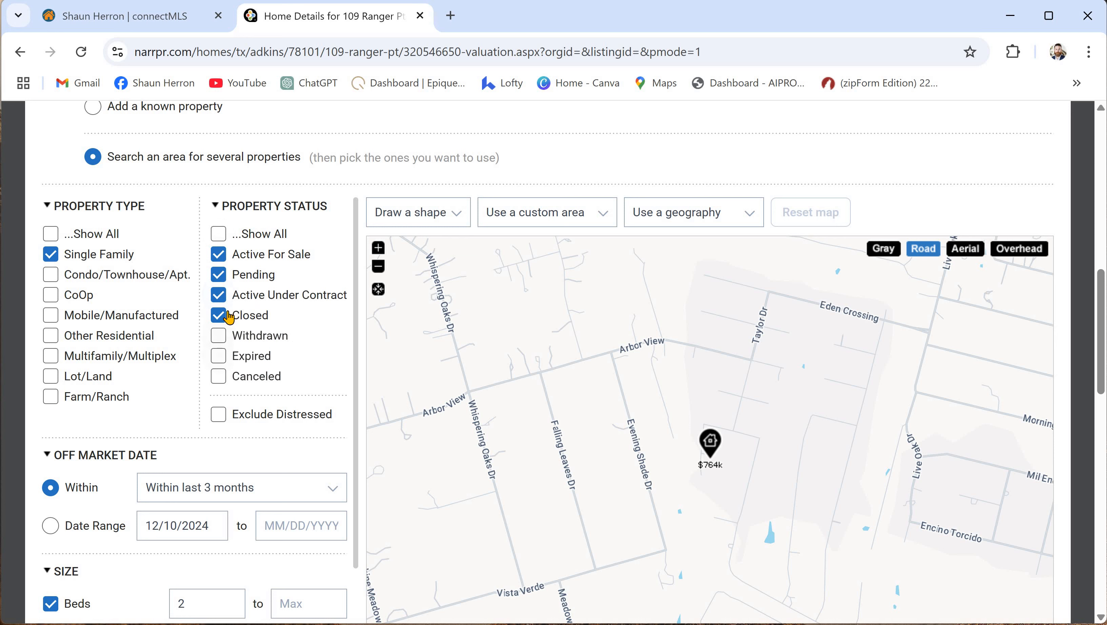
- Limit comp statuses to Closed only, keeping the off-market window at last 3 months
left_click(218, 294)
left_click(220, 272)
left_click(219, 254)
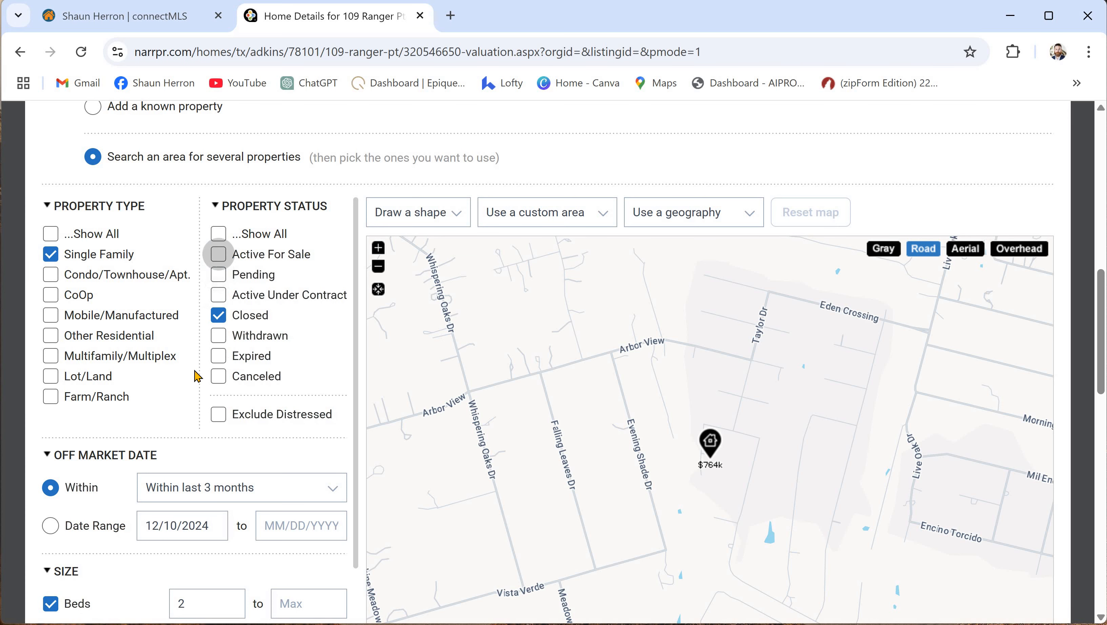
scroll(109, 371, "down", 2)
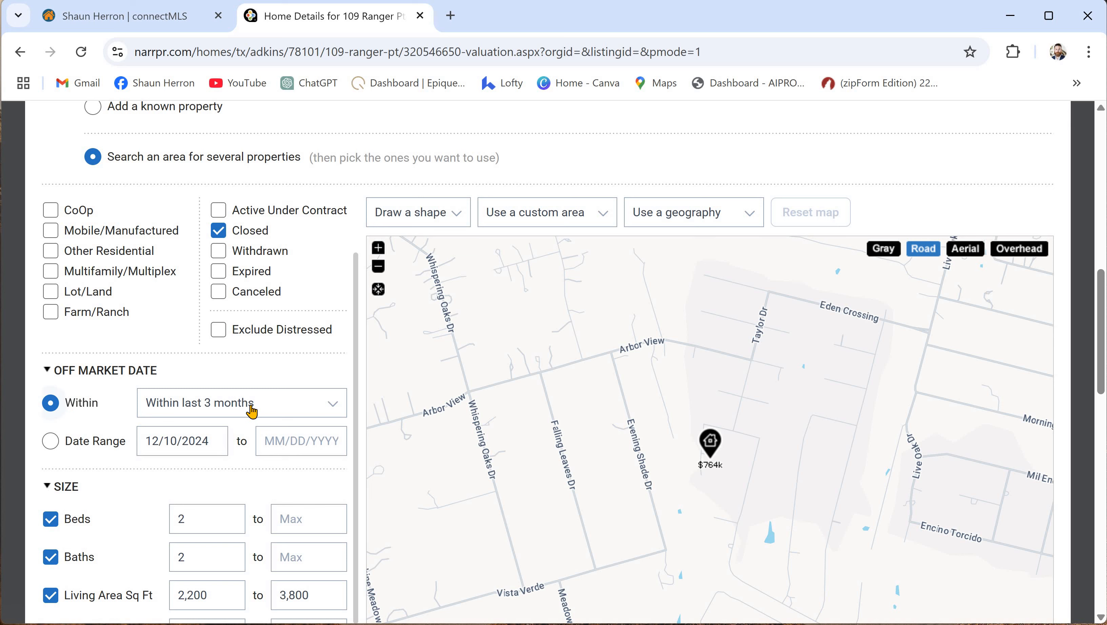
left_click(333, 409)
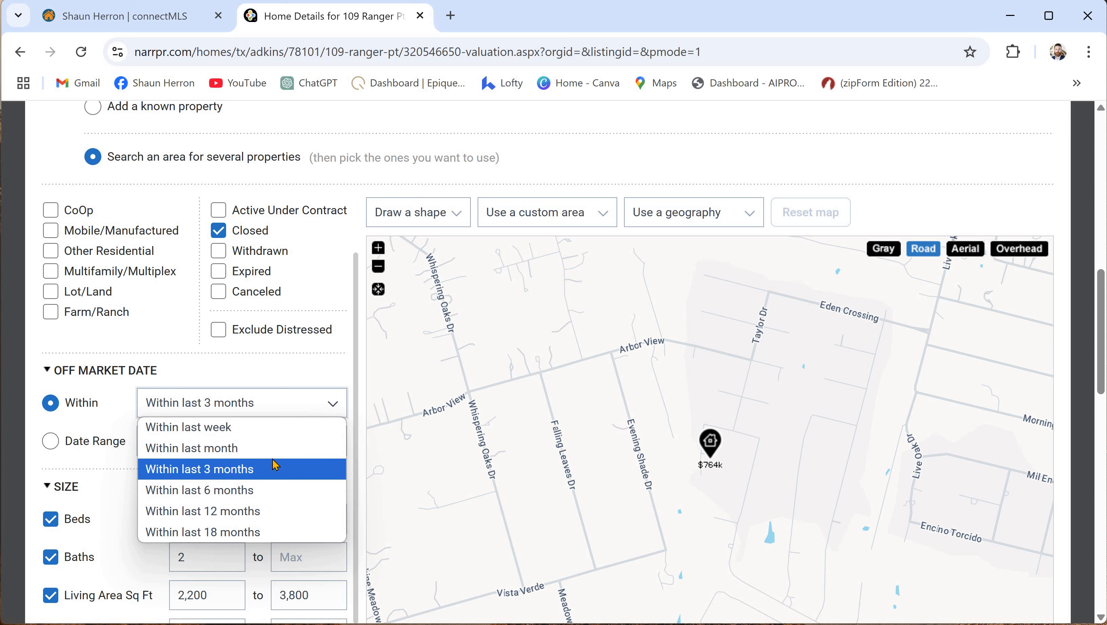
left_click(257, 361)
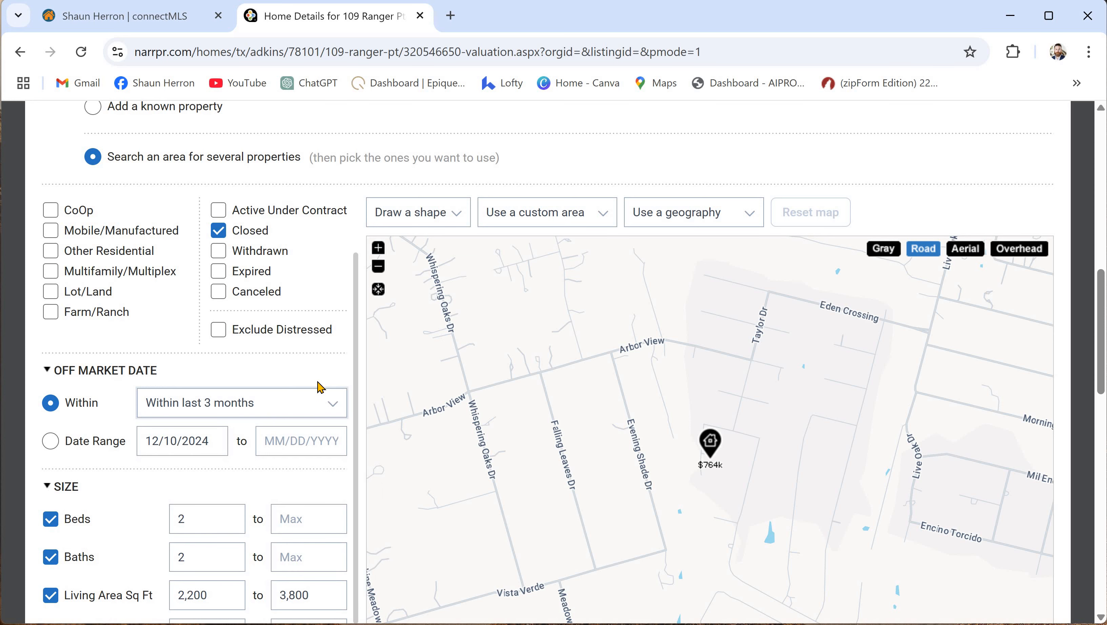
left_click(333, 408)
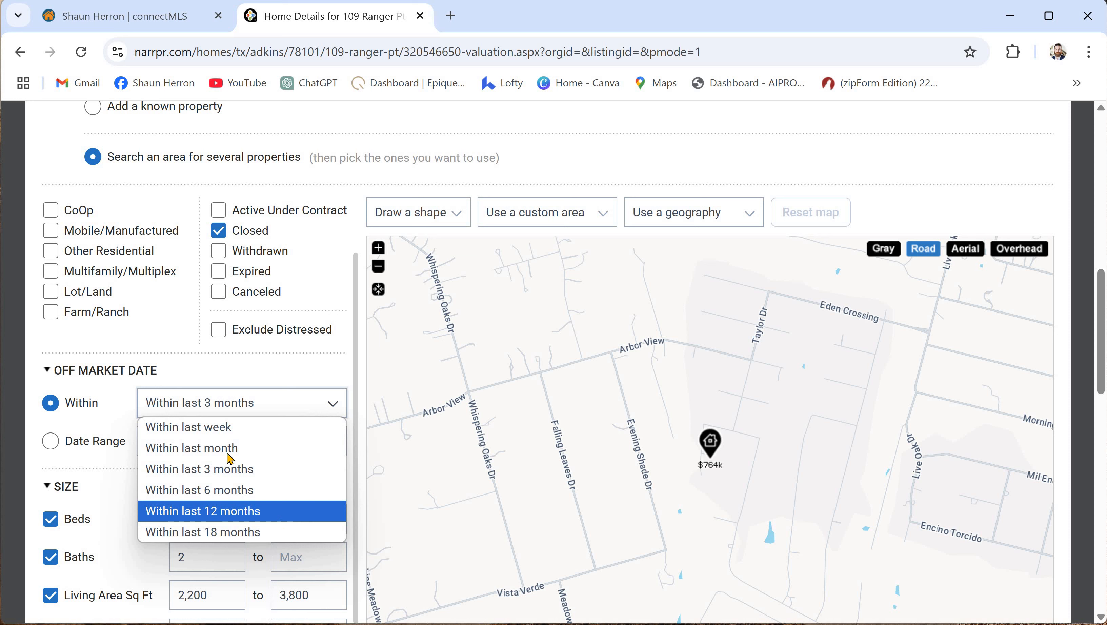
left_click(264, 466)
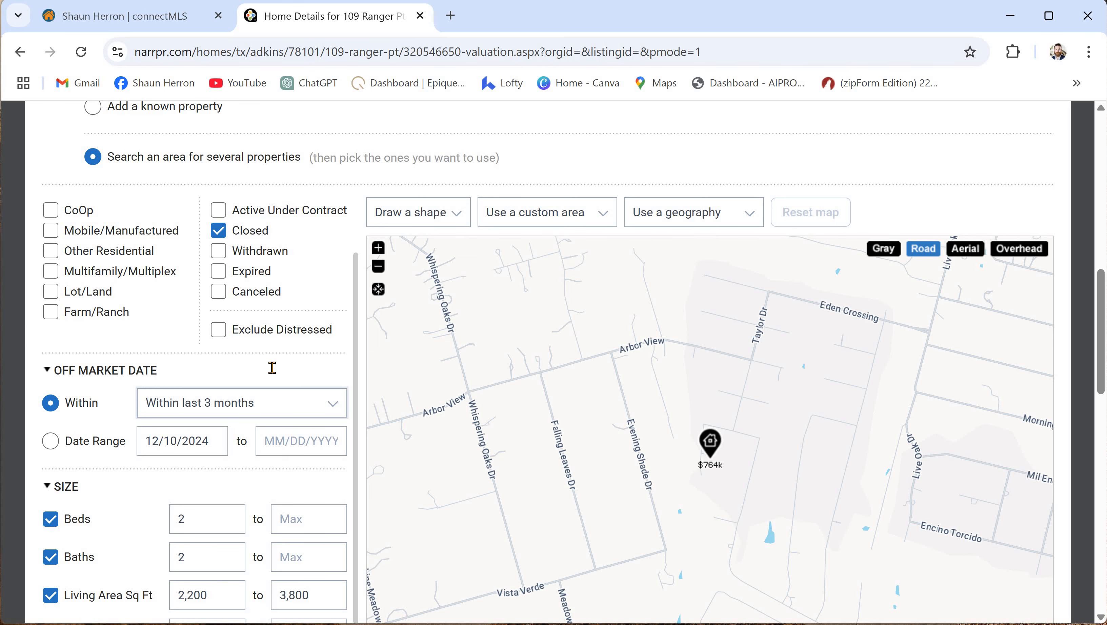
scroll(274, 373, "down", 3)
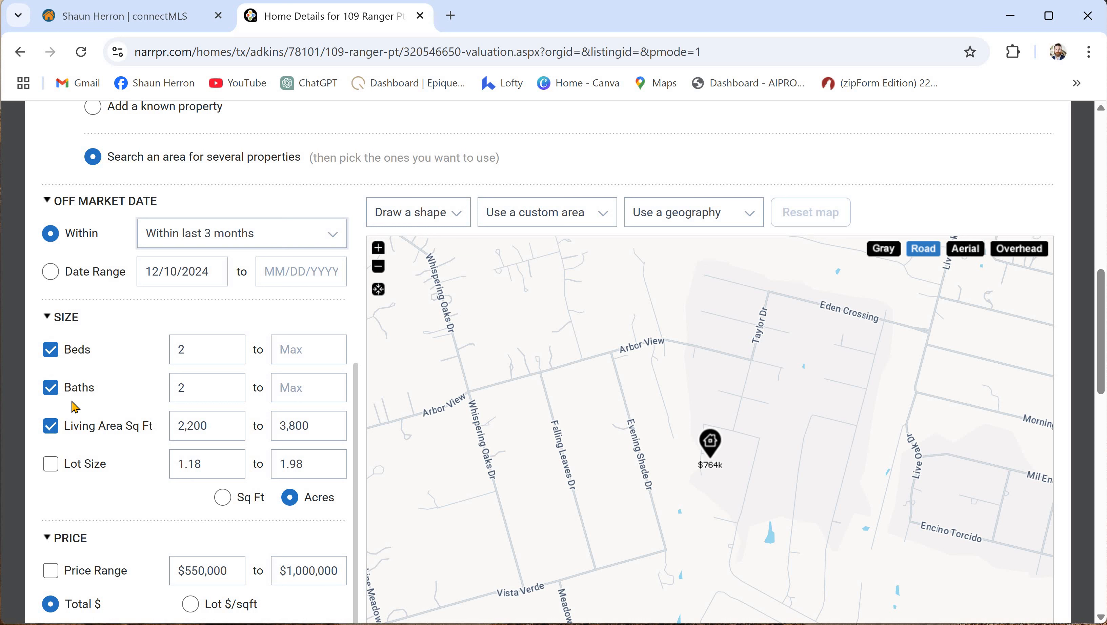
- Drop the bedroom and bath filters and set living area to 2,800–3,000 sq ft
left_click(50, 351)
left_click(51, 388)
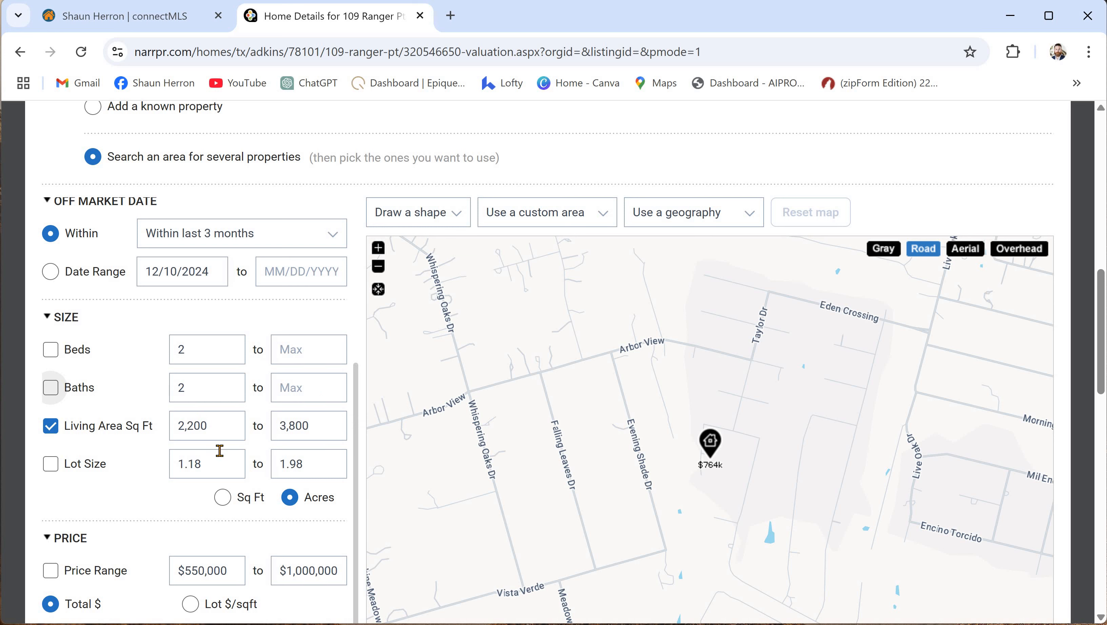
scroll(252, 492, "up", 10)
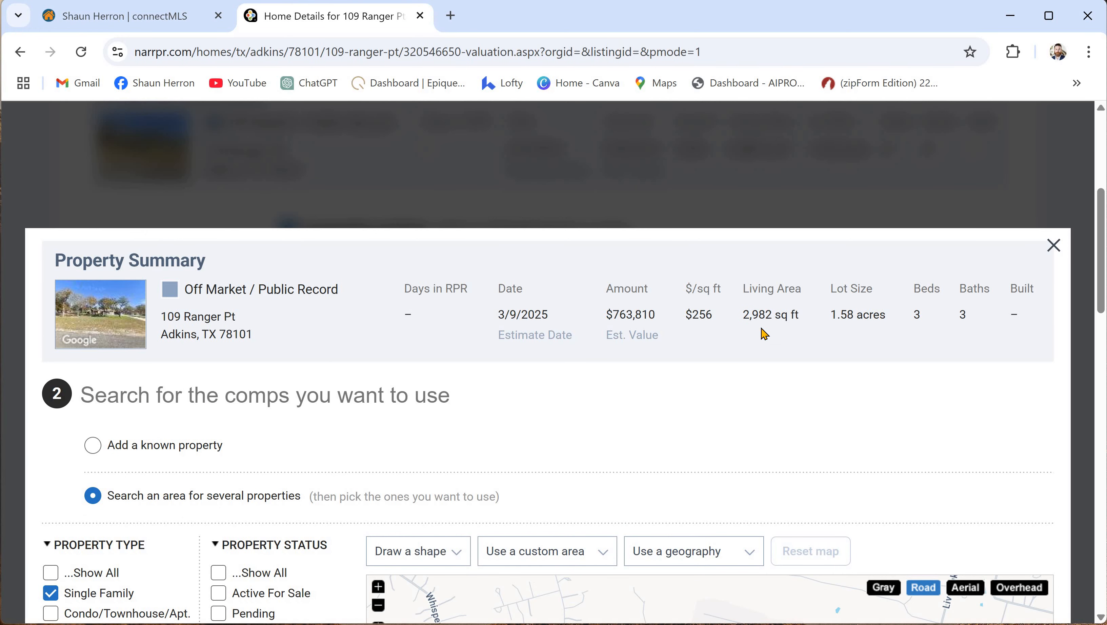
scroll(316, 425, "down", 8)
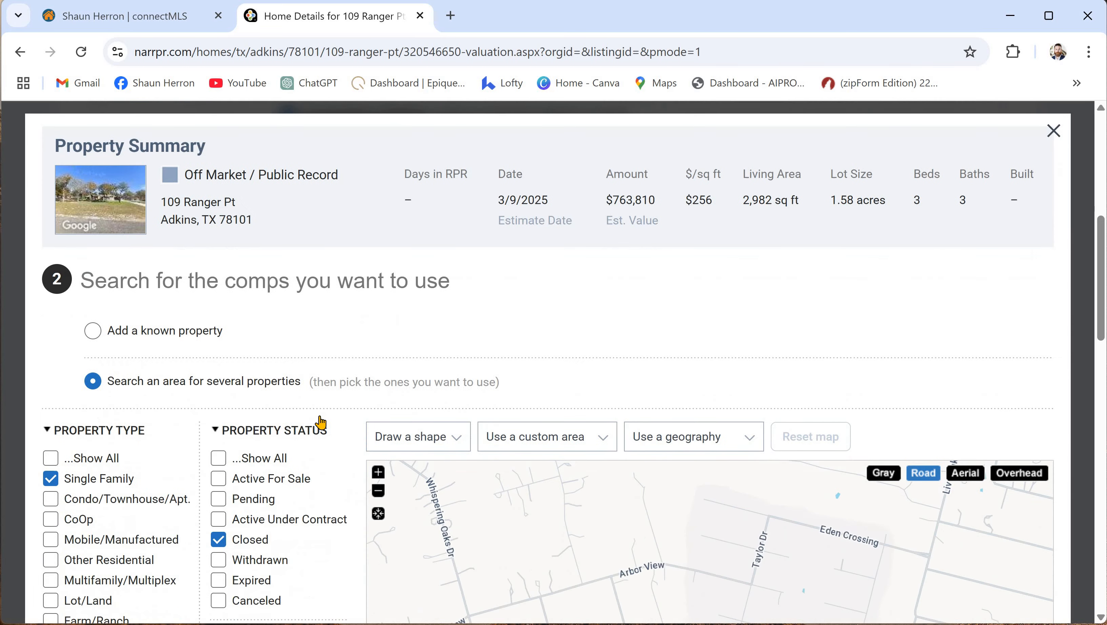
scroll(117, 507, "down", 3)
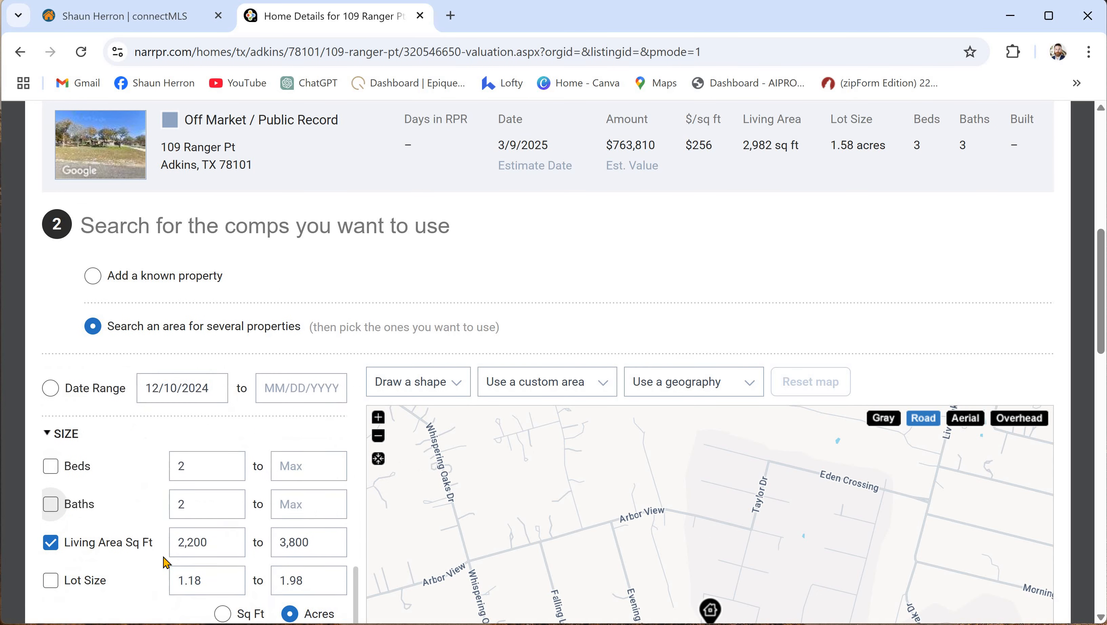
double_click(223, 534)
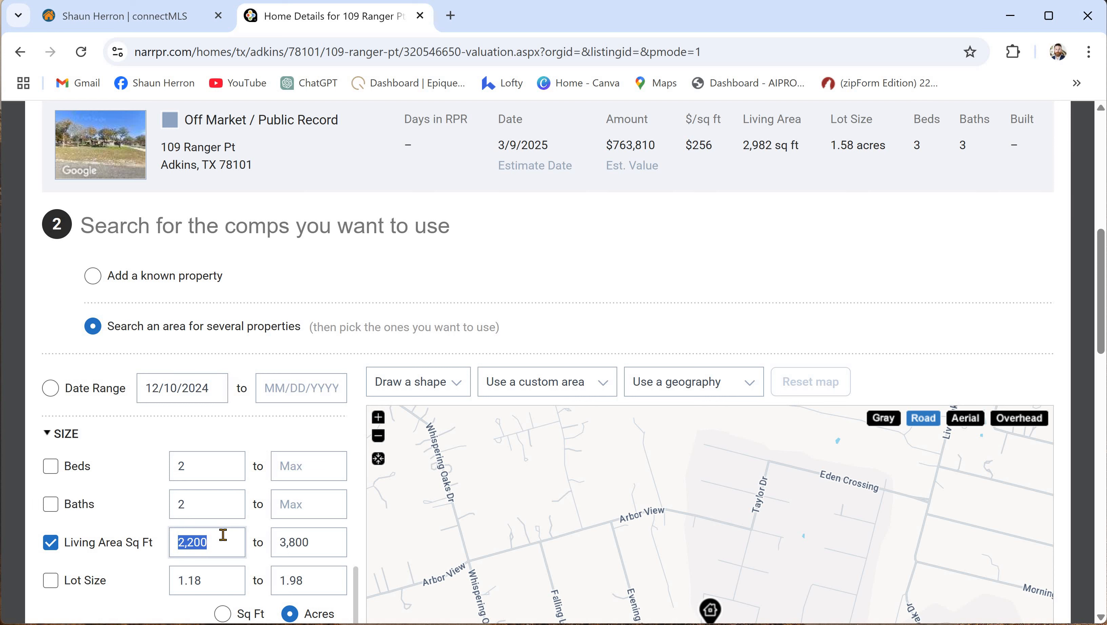
type("2,800")
double_click(324, 543)
type("3")
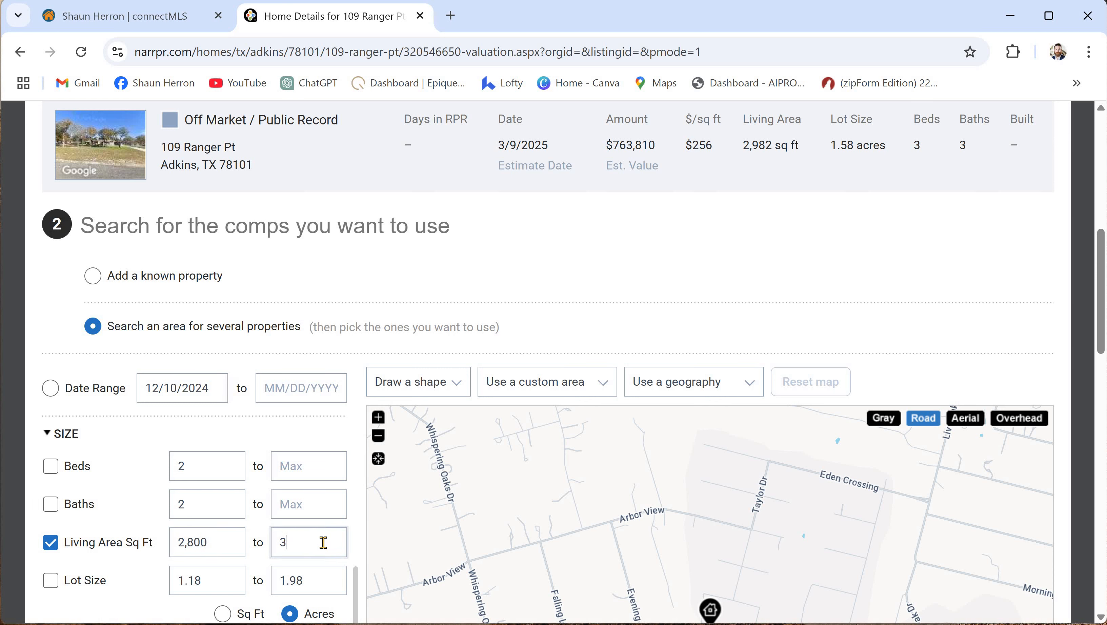
type(",000")
left_click(762, 172)
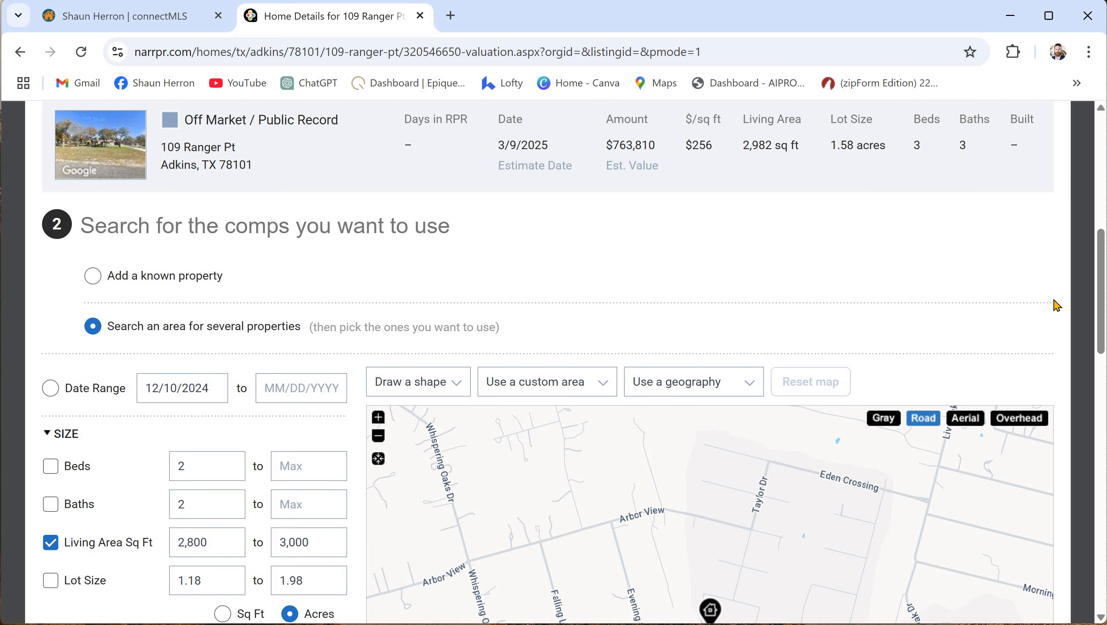
- Set lot size to 1.18–2 acres and enable the lot size filter
scroll(1059, 314, "down", 3)
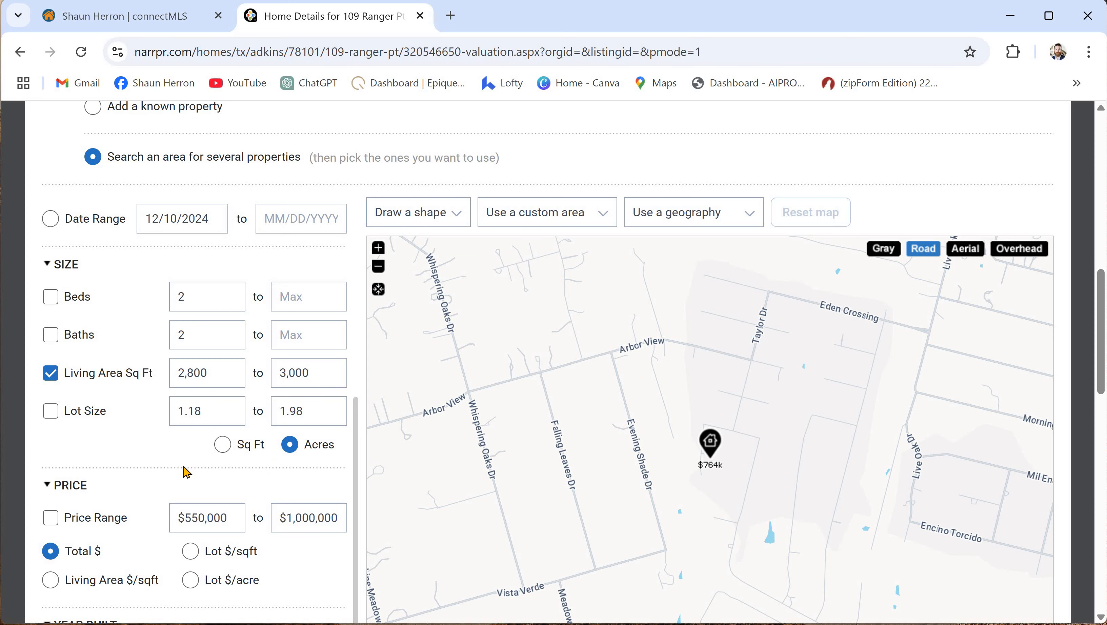
scroll(895, 396, "up", 3)
scroll(895, 396, "up", 3)
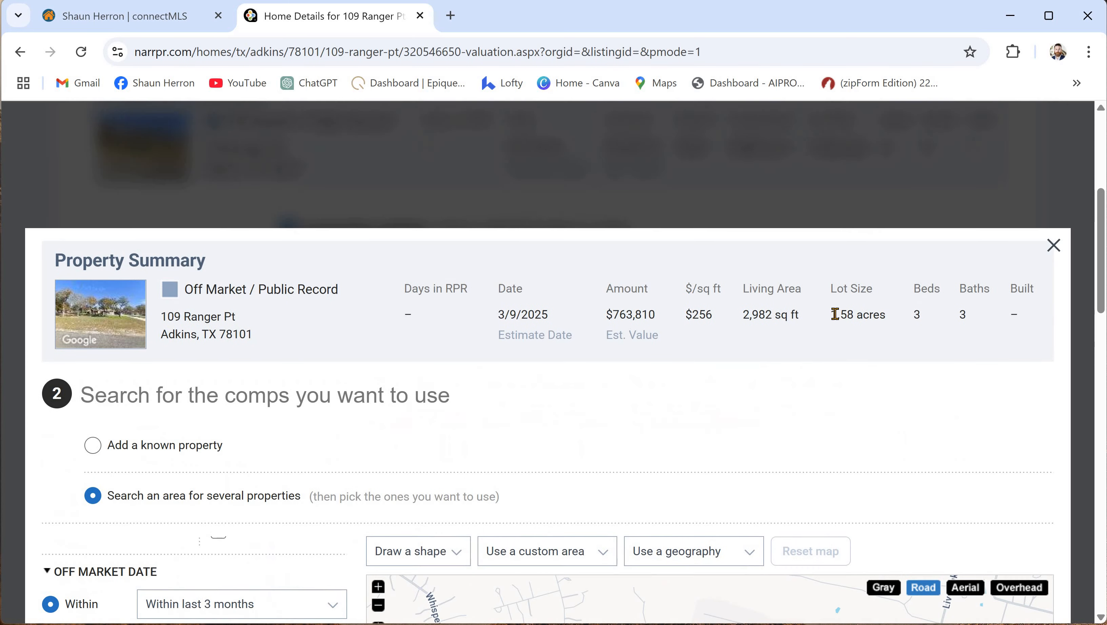
scroll(324, 445, "down", 6)
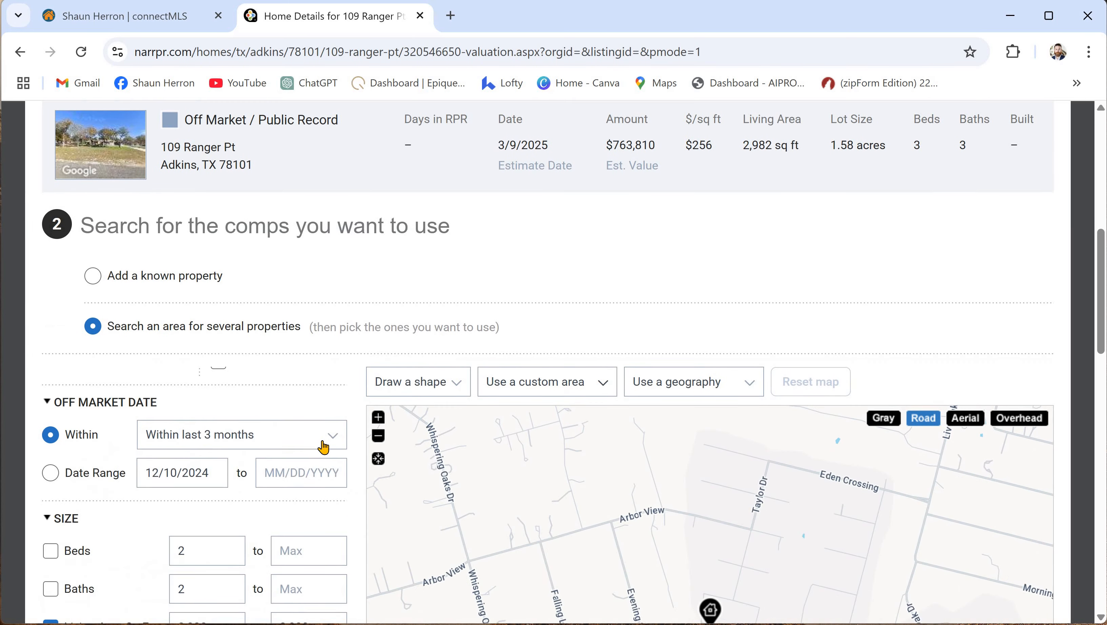
scroll(237, 408, "down", 2)
double_click(206, 415)
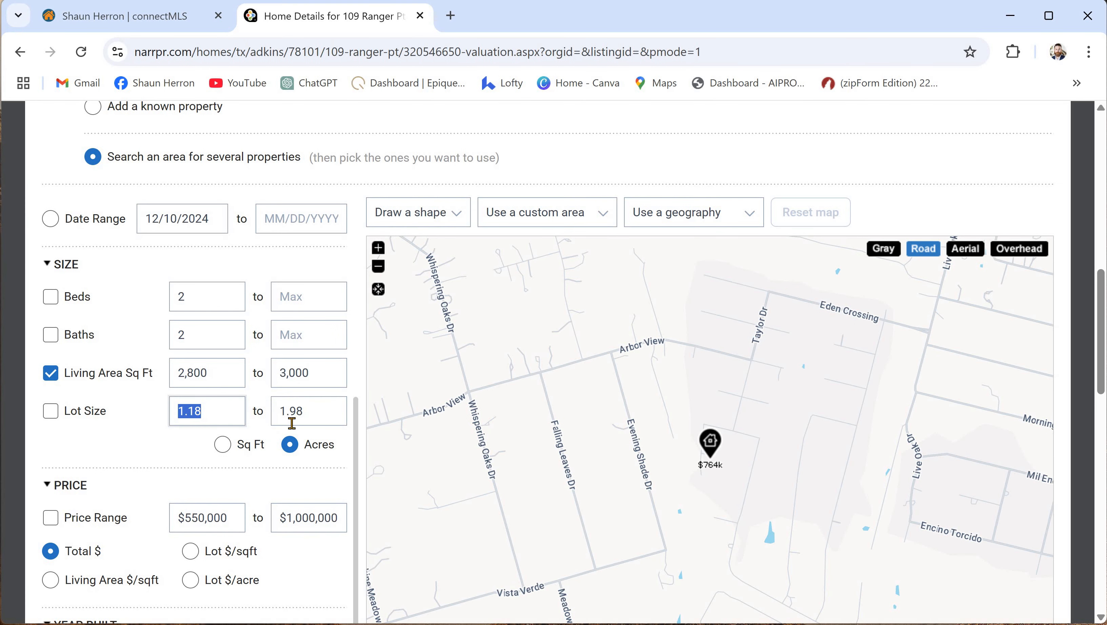
double_click(305, 409)
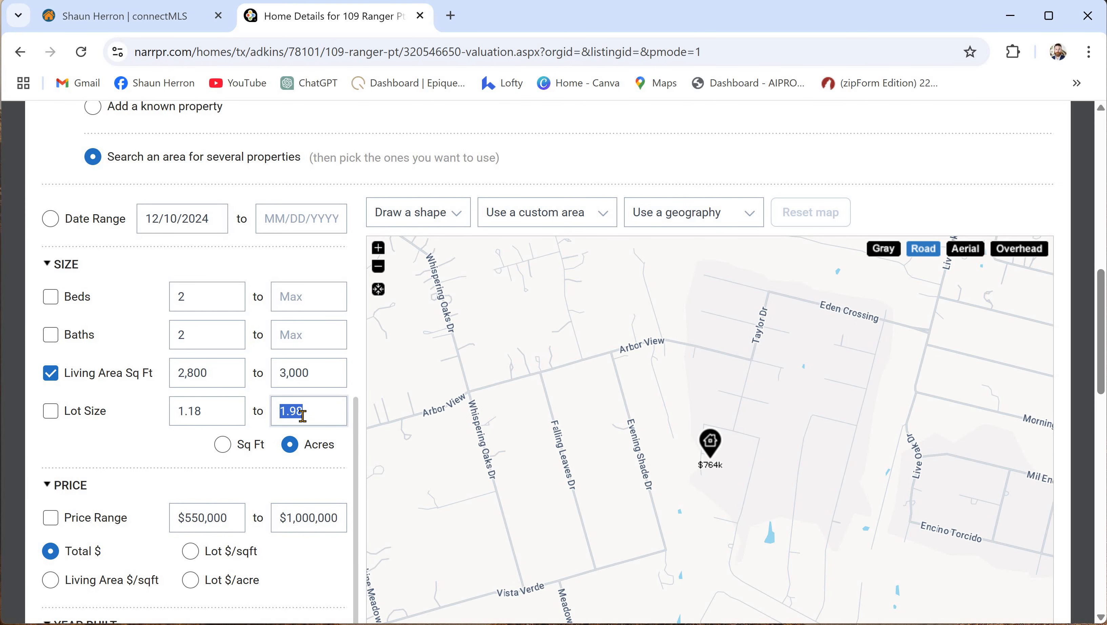
type("2")
left_click(159, 458)
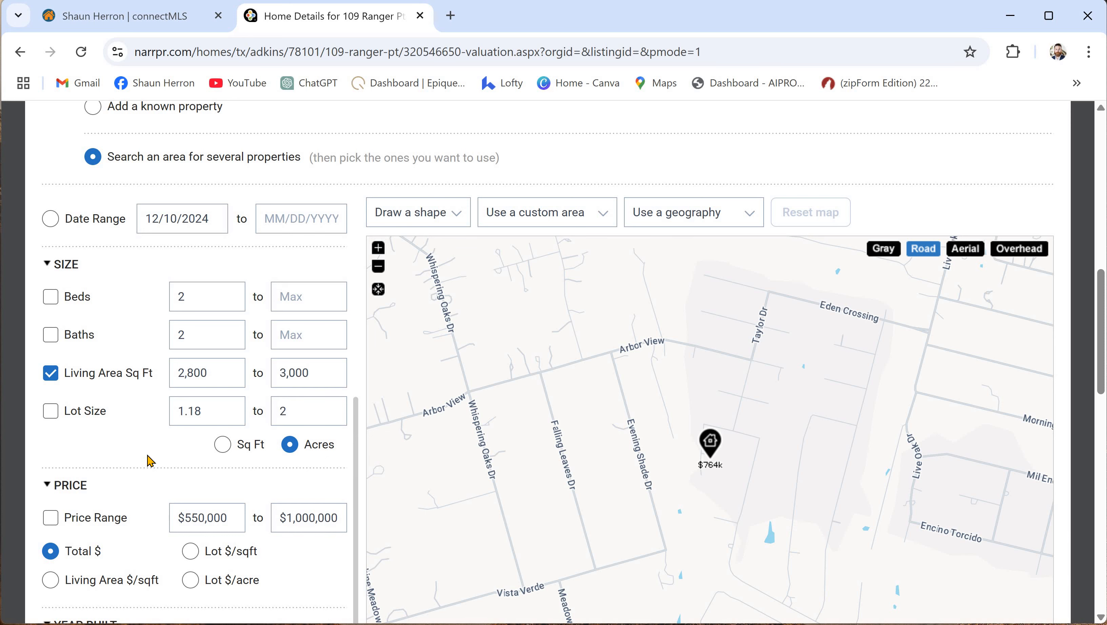
left_click(51, 411)
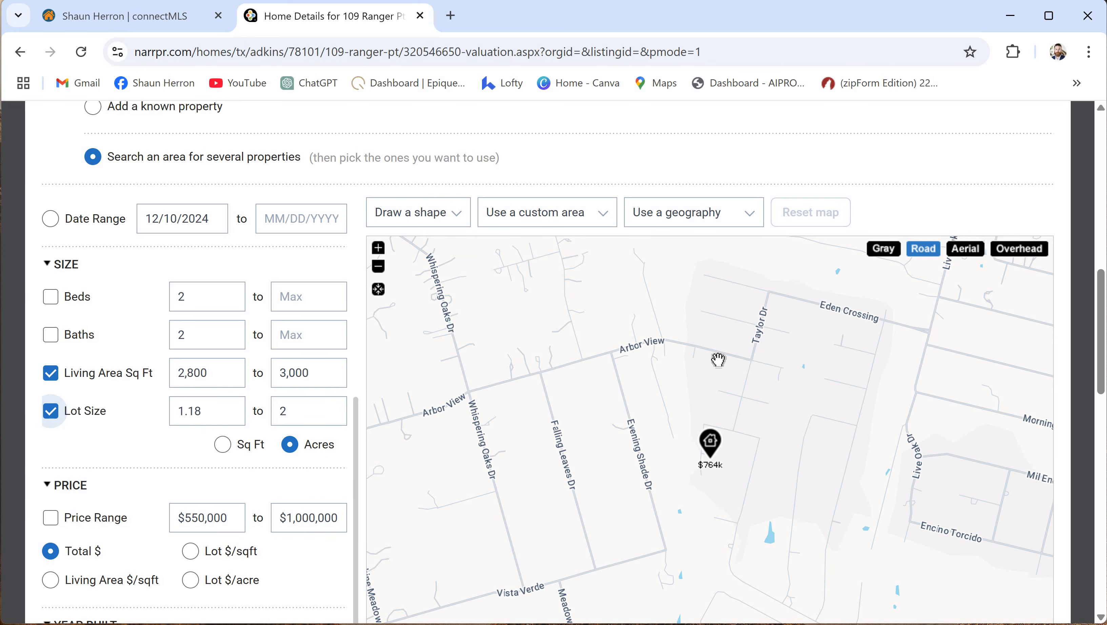
scroll(648, 412, "down", 4)
scroll(639, 437, "up", 4)
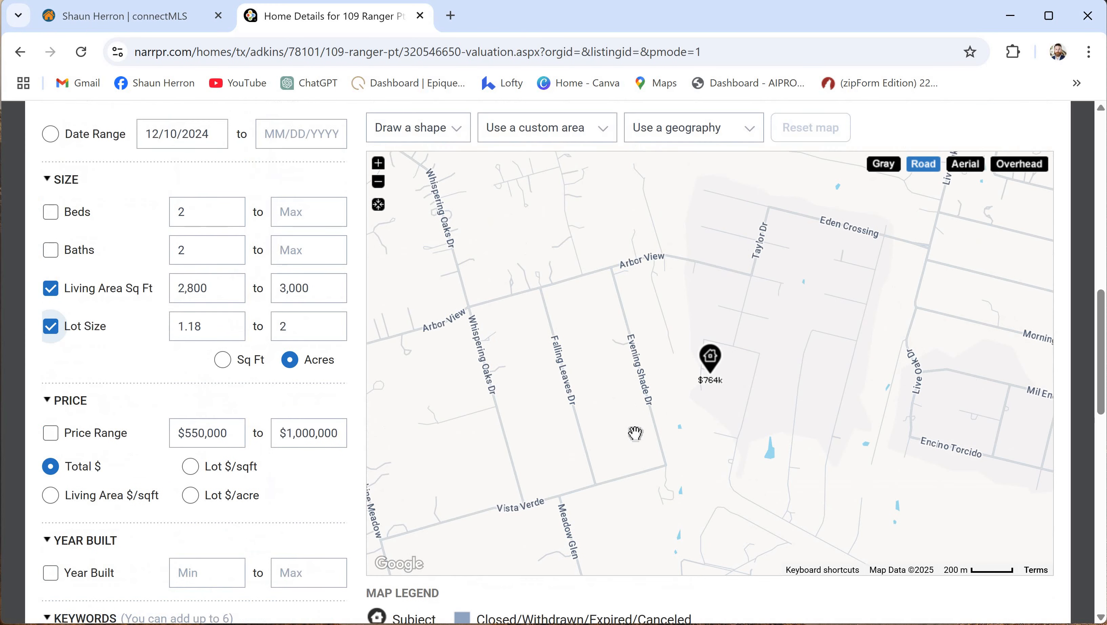
scroll(642, 410, "down", 2)
- Zoom the map out one level and pick Polygon from Draw a shape
left_click(378, 182)
left_click(378, 182)
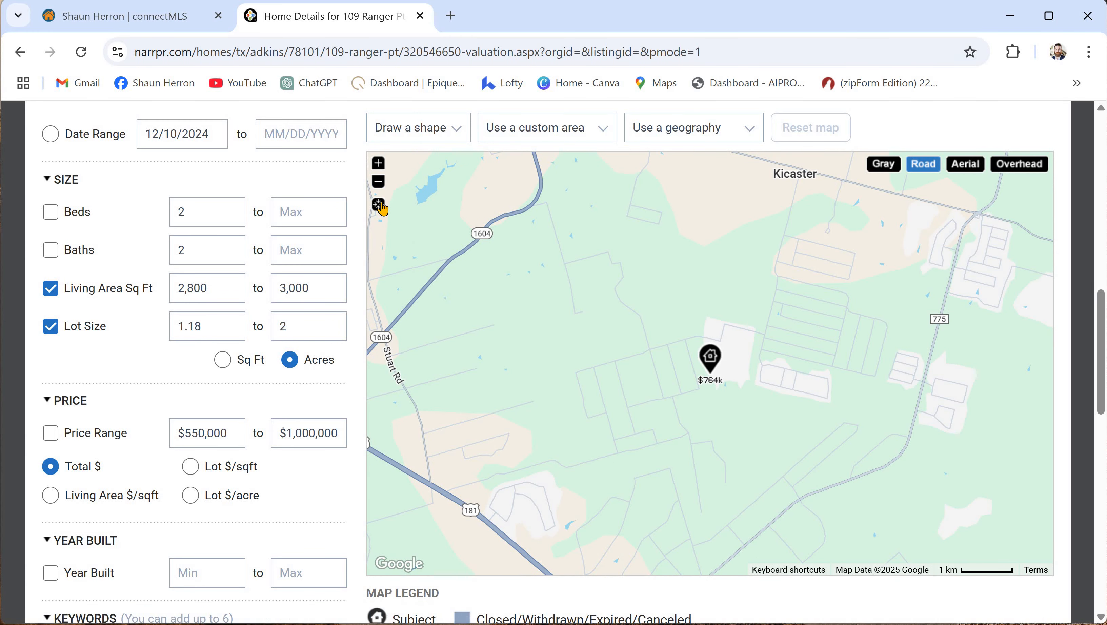
left_click(377, 165)
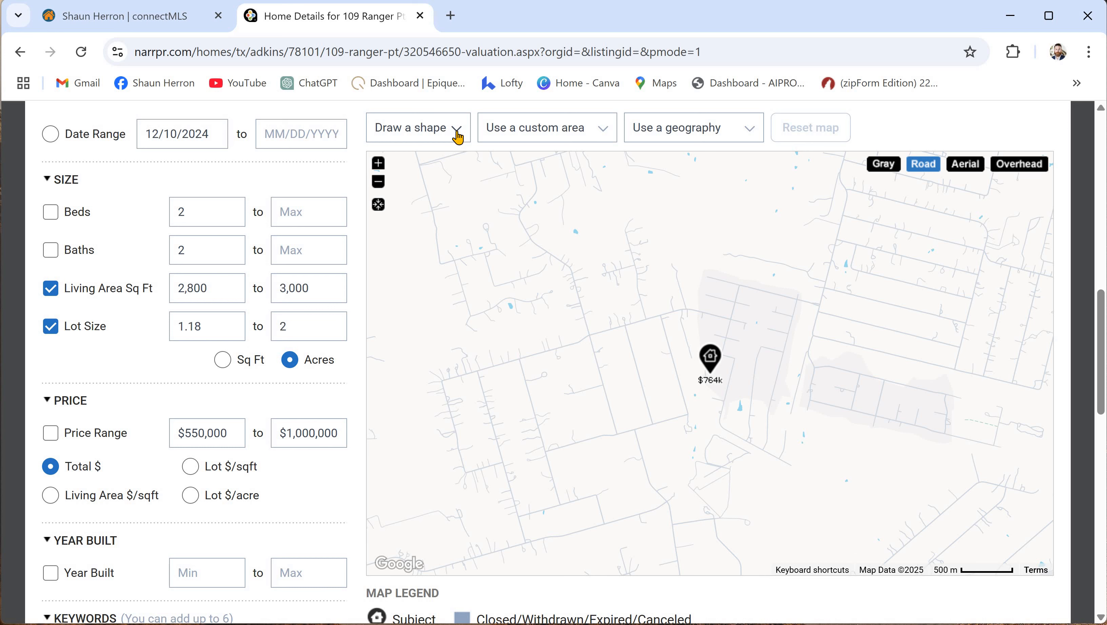
left_click(378, 182)
left_click(457, 137)
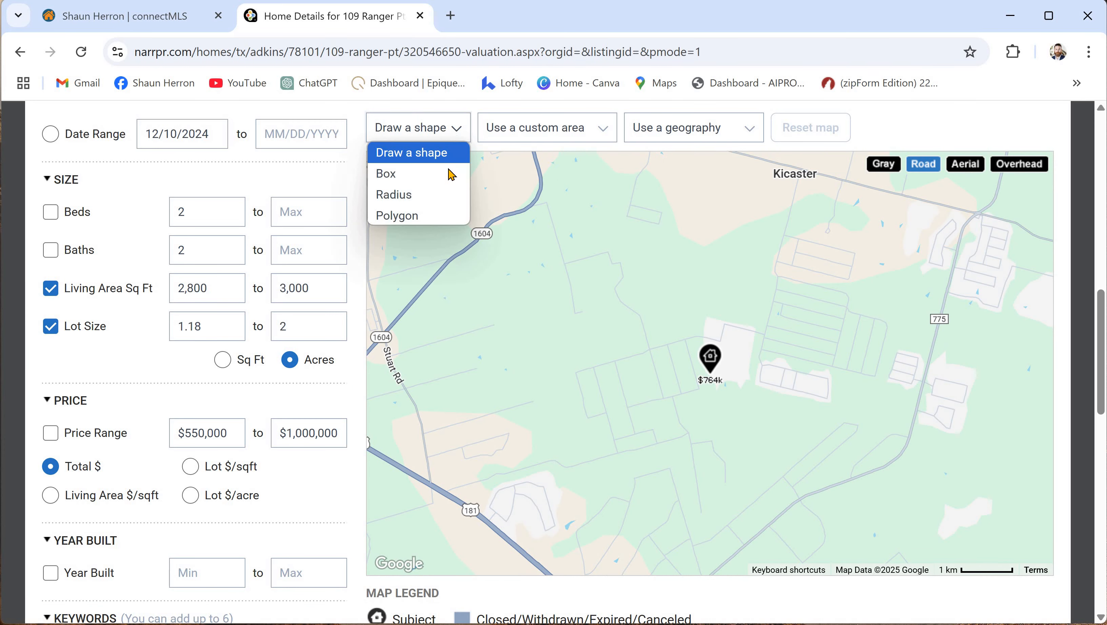
left_click(426, 215)
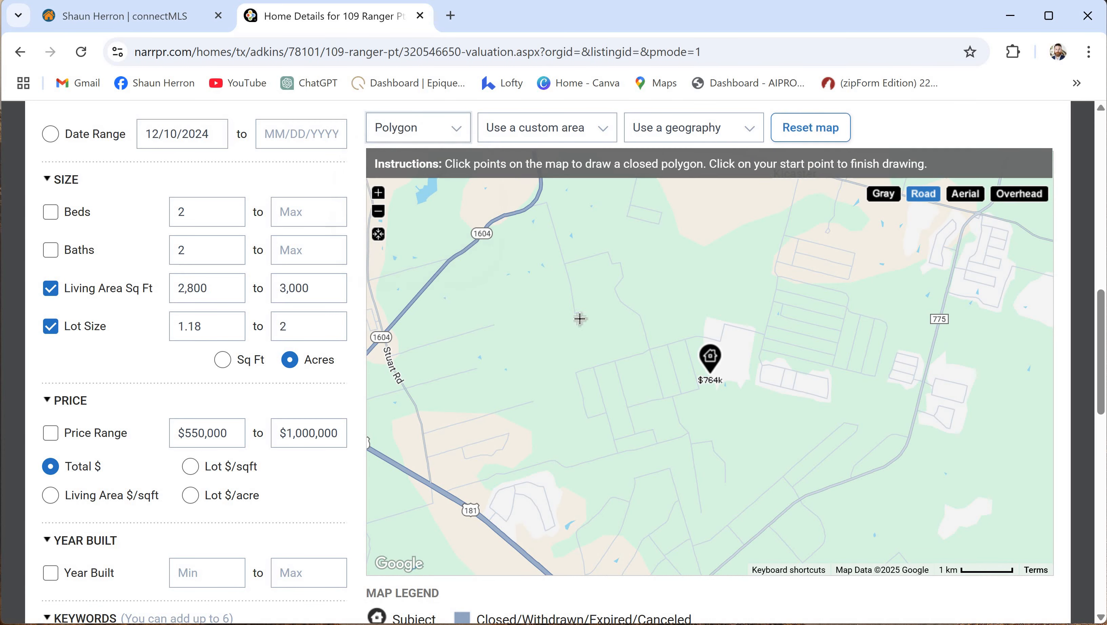
- Draw a closed polygon around the subject property bounded by highways 181, 775 and 1604
left_click(371, 363)
left_click(376, 447)
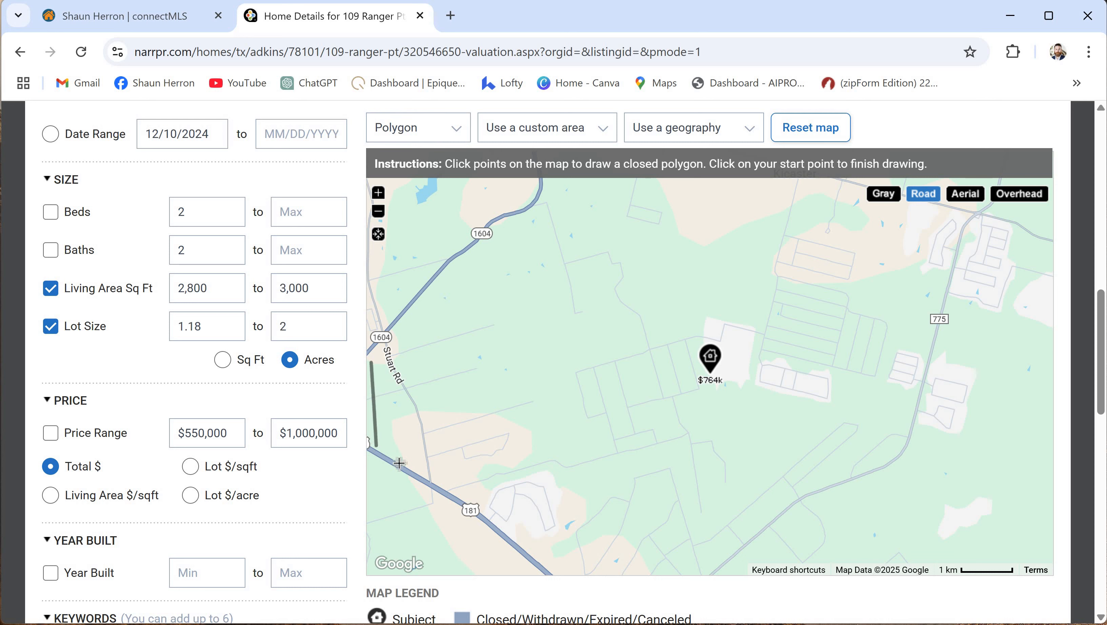
left_click(559, 573)
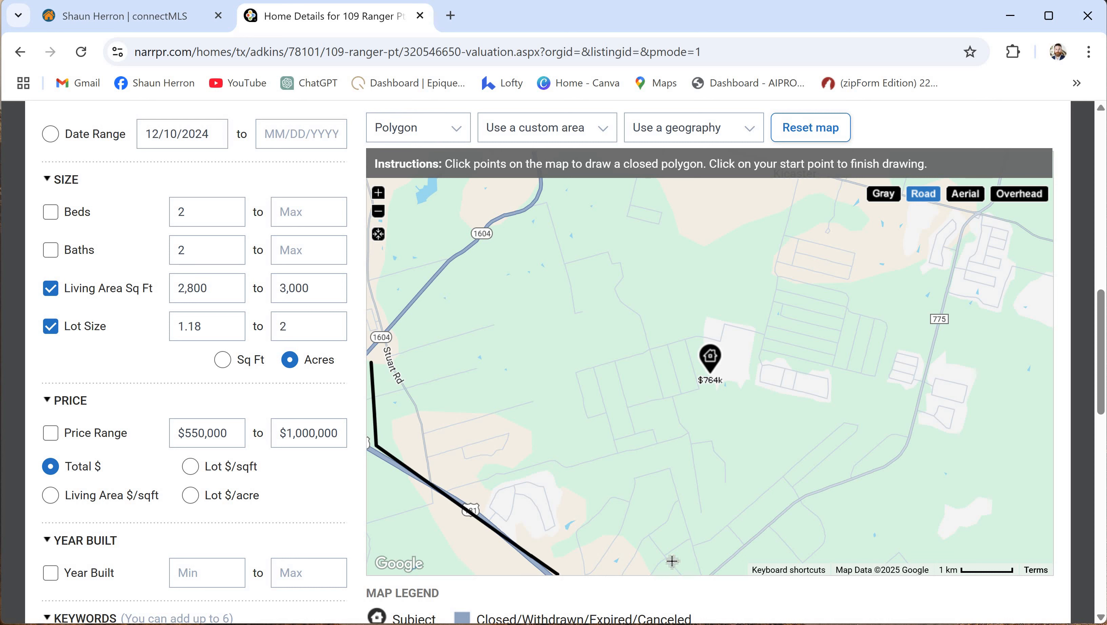
left_click(705, 574)
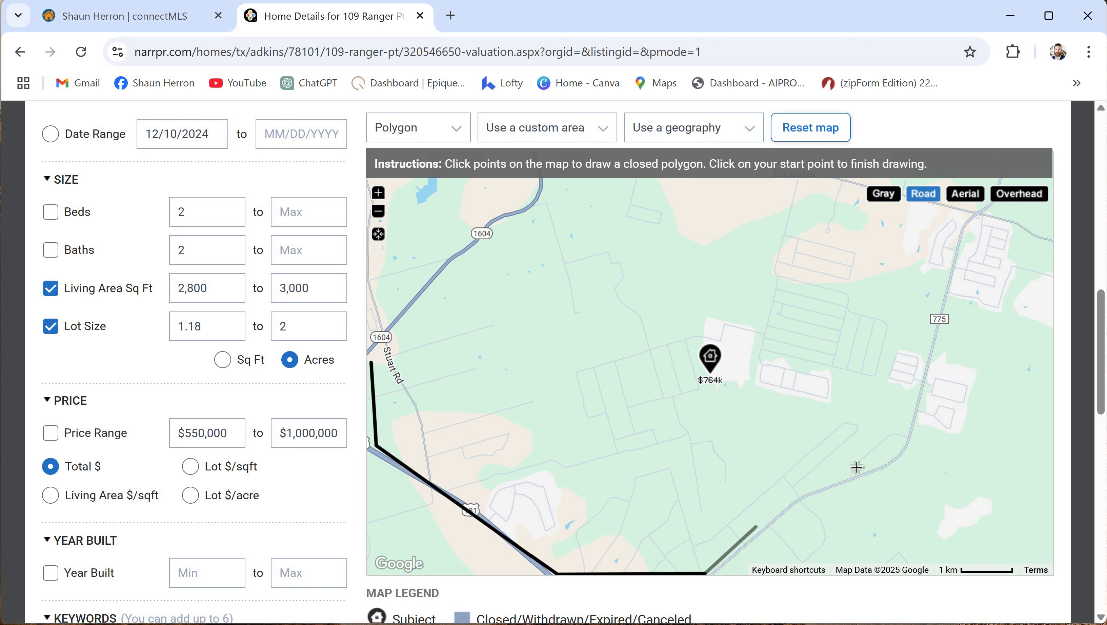
left_click(814, 486)
left_click(905, 446)
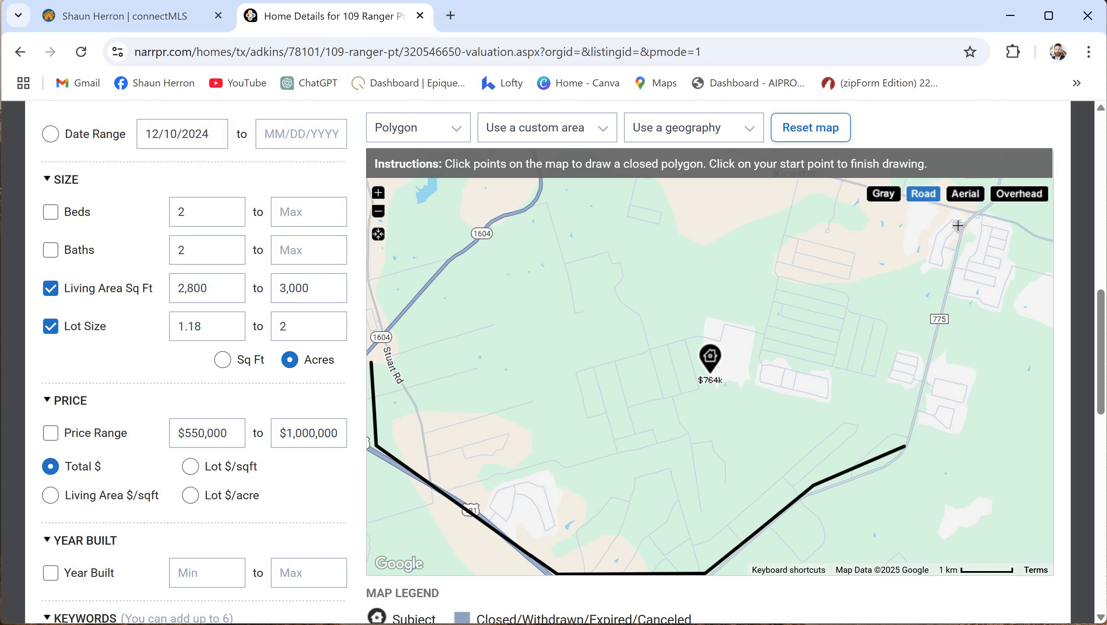
left_click(966, 213)
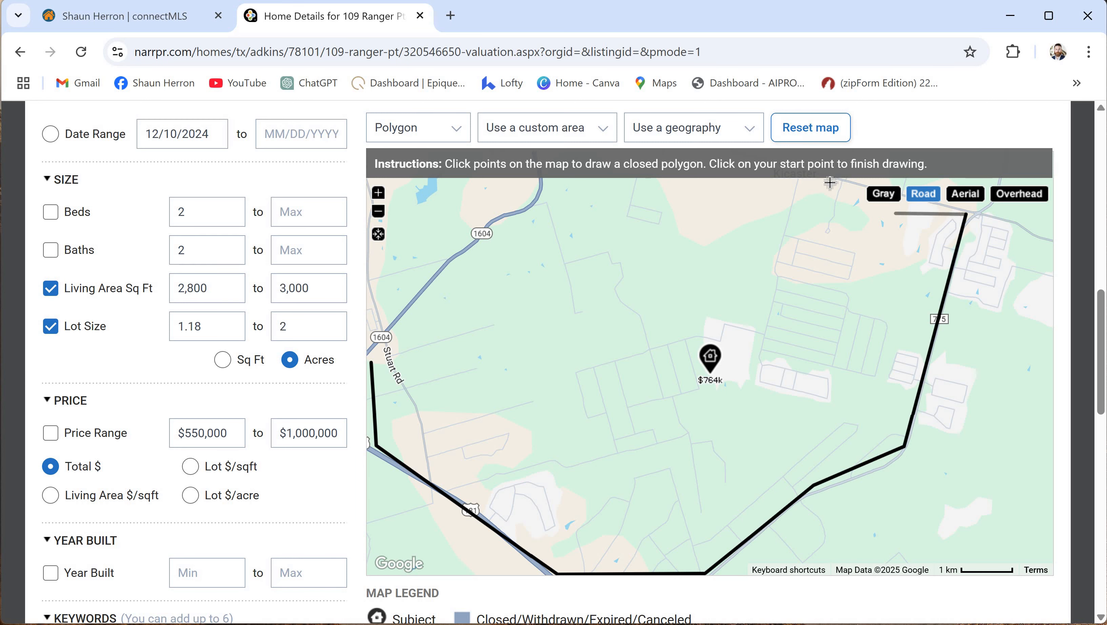
left_click(829, 180)
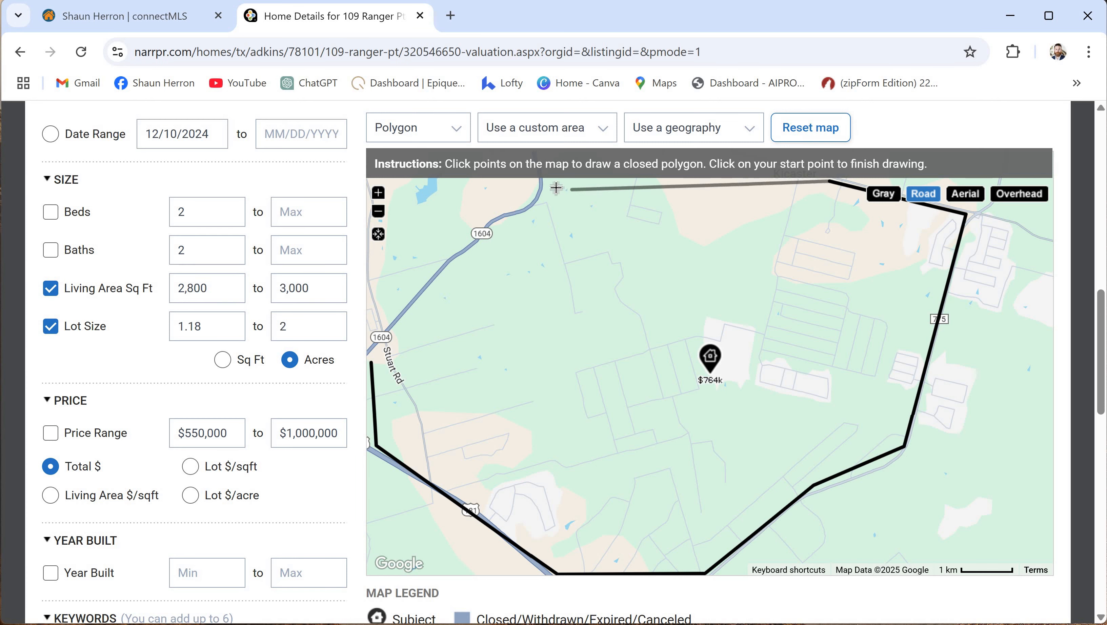
left_click(547, 180)
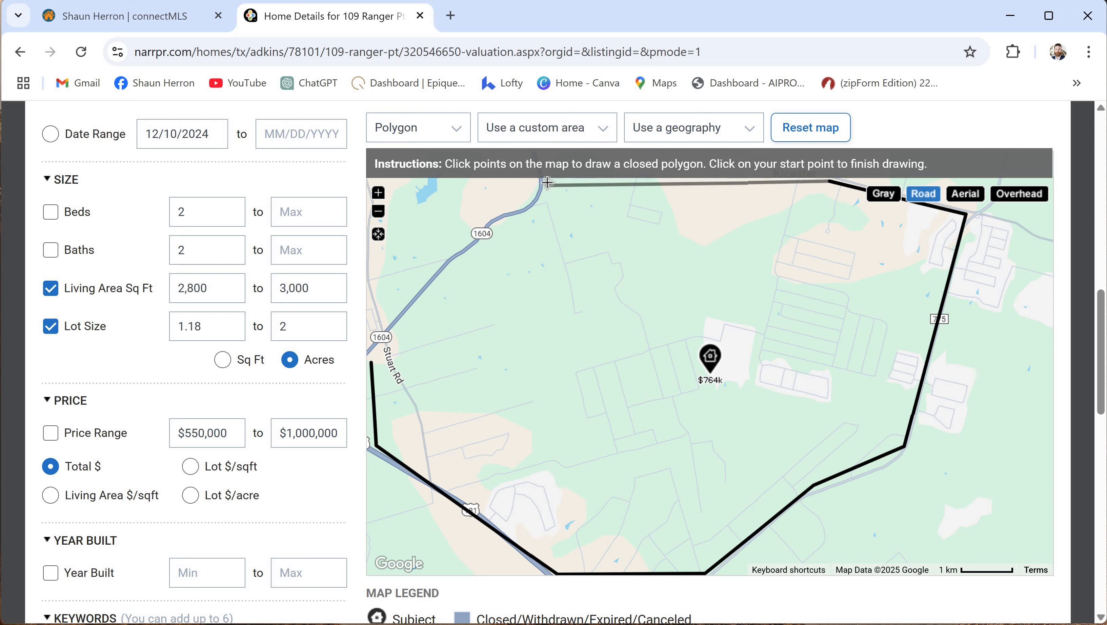
left_click(529, 216)
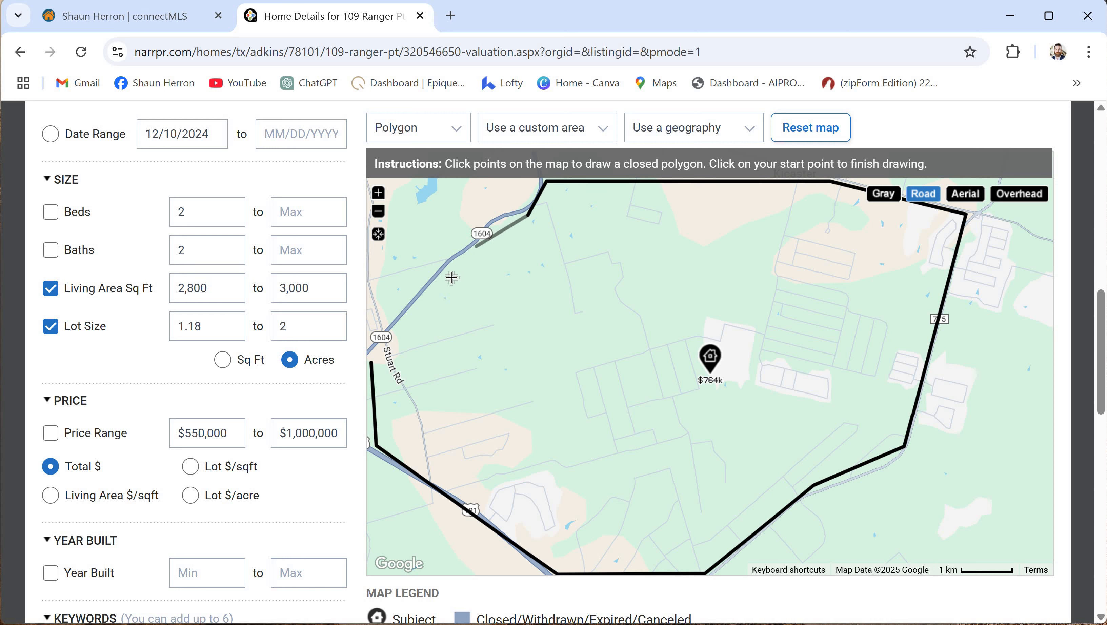
left_click(376, 358)
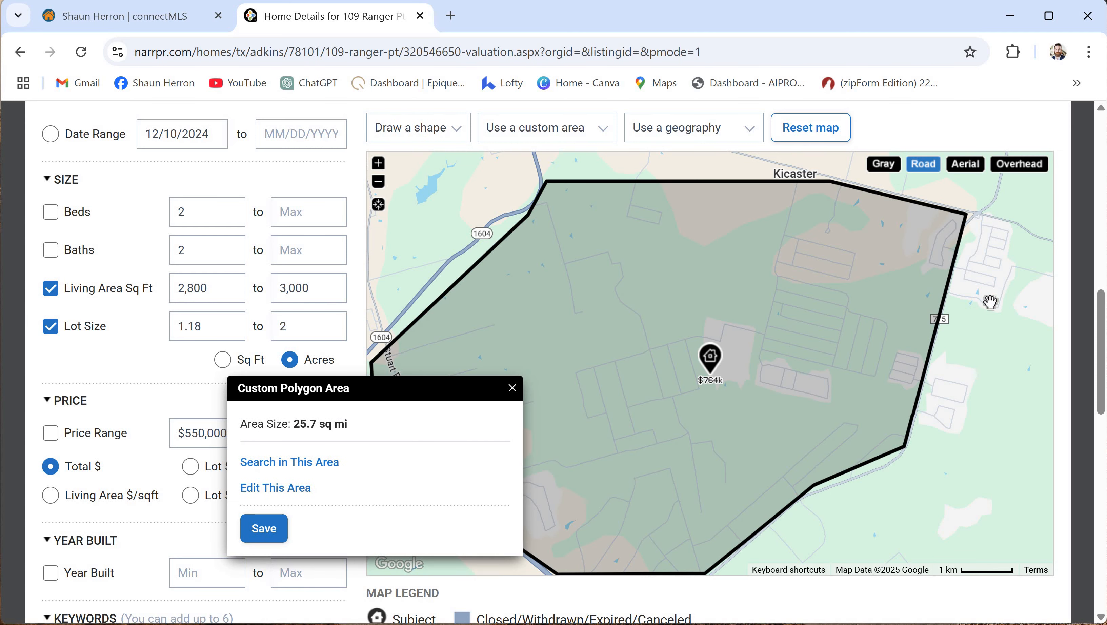
left_click(292, 464)
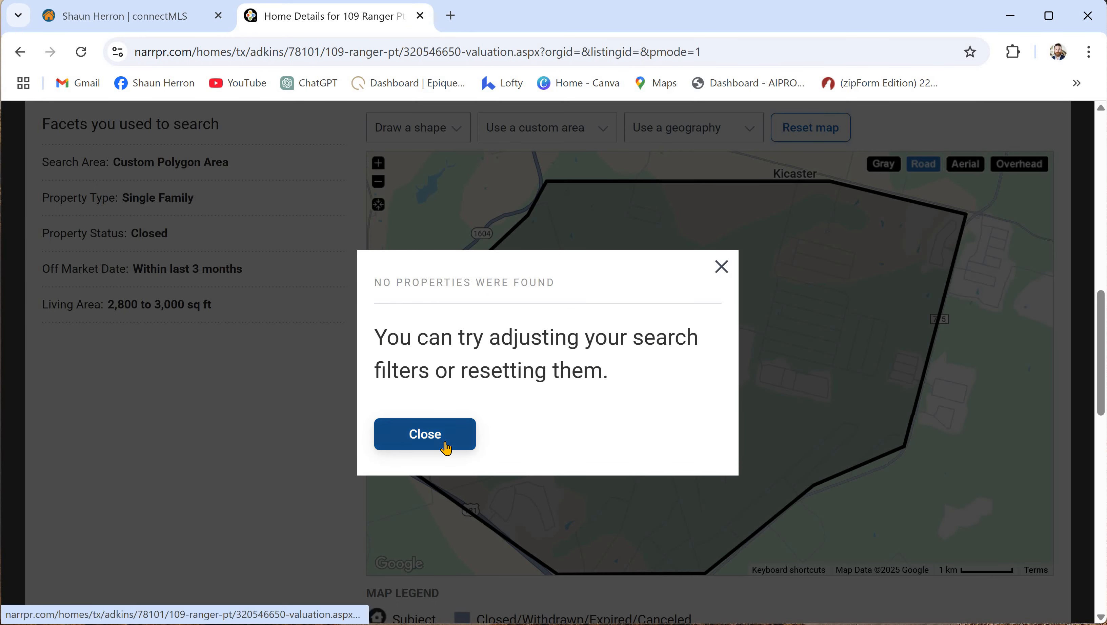
left_click(442, 449)
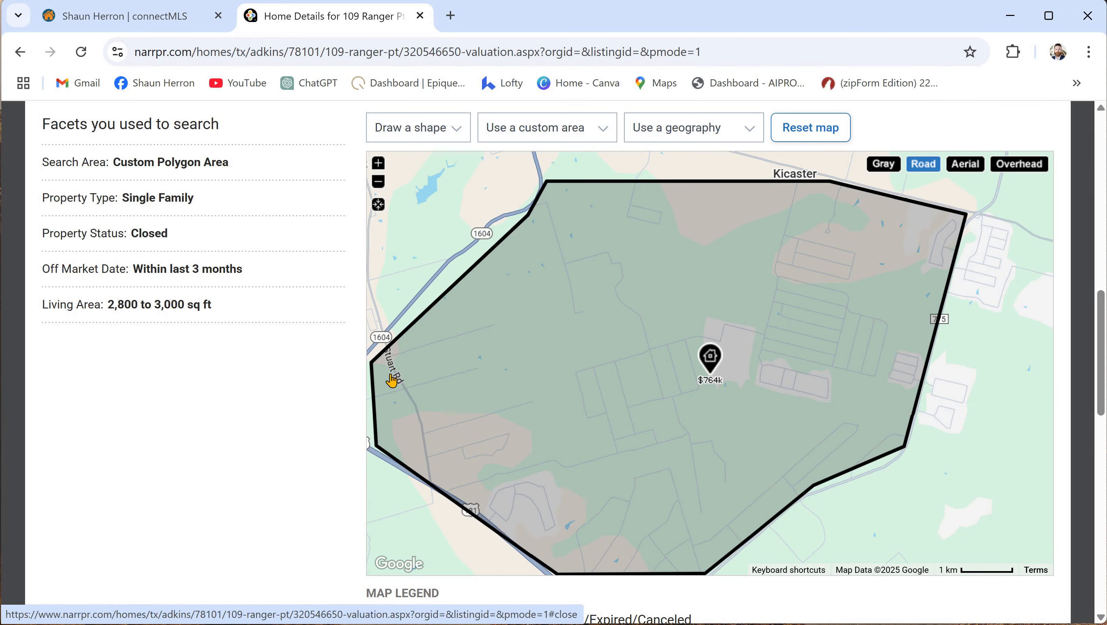
scroll(304, 388, "down", 1)
scroll(302, 388, "down", 3)
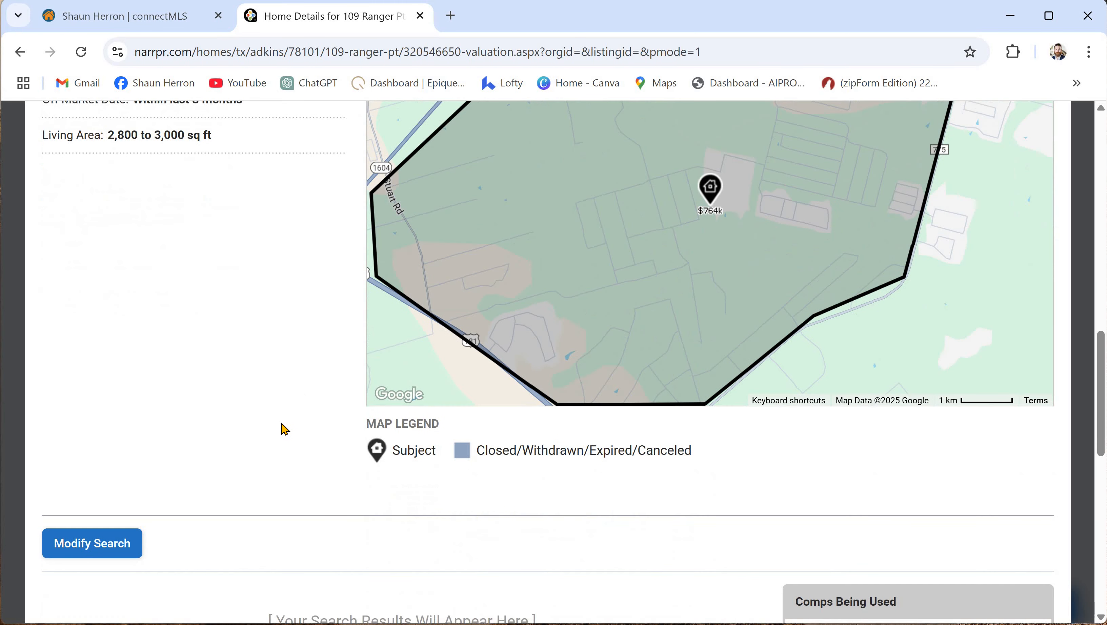
scroll(284, 430, "up", 3)
scroll(287, 423, "up", 2)
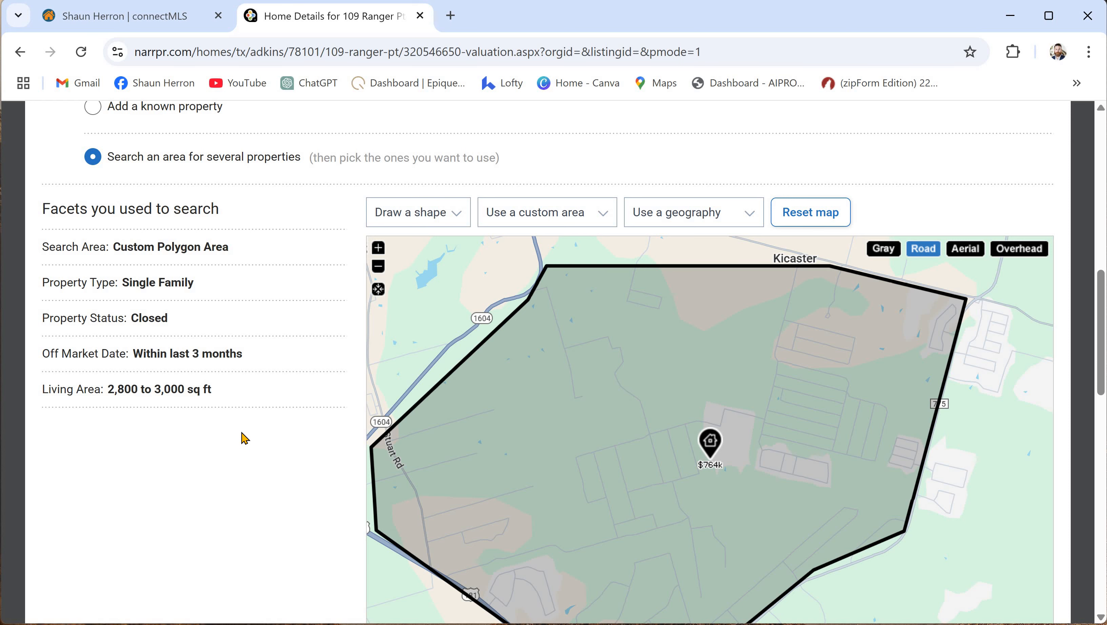
scroll(243, 419, "down", 5)
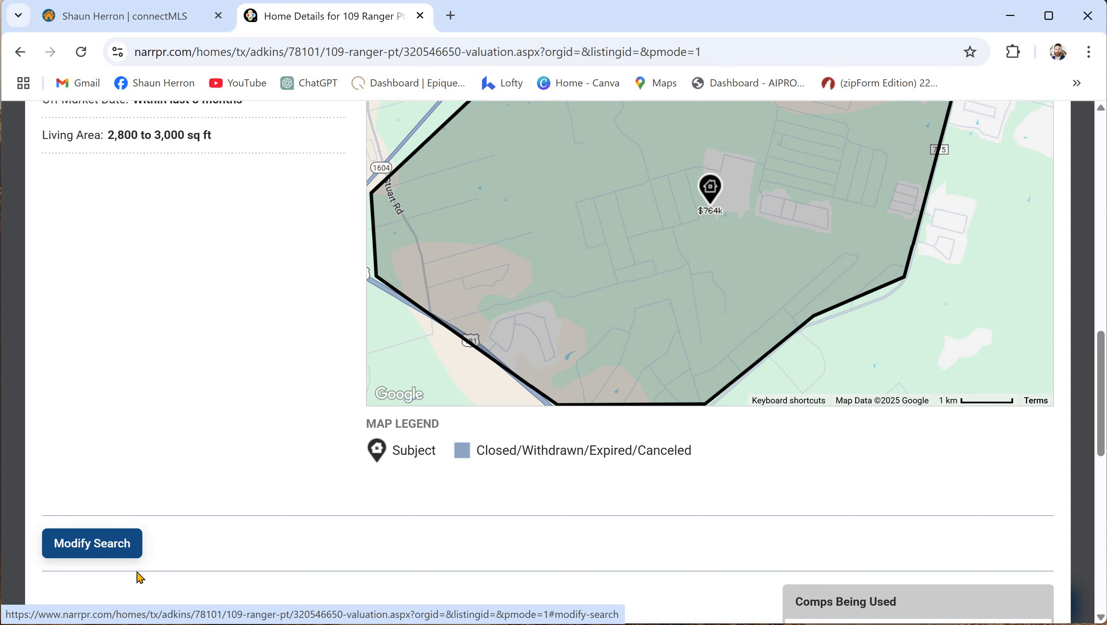
- Rerun the comp search with a 6-month off-market window, which finds no properties
left_click(115, 543)
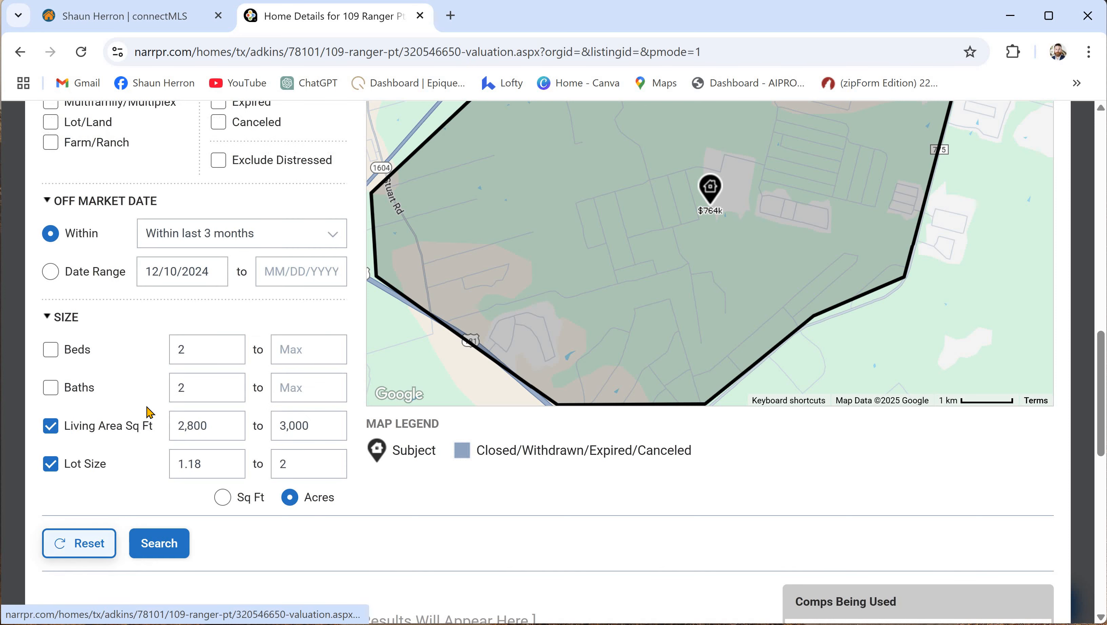
left_click(335, 242)
left_click(290, 326)
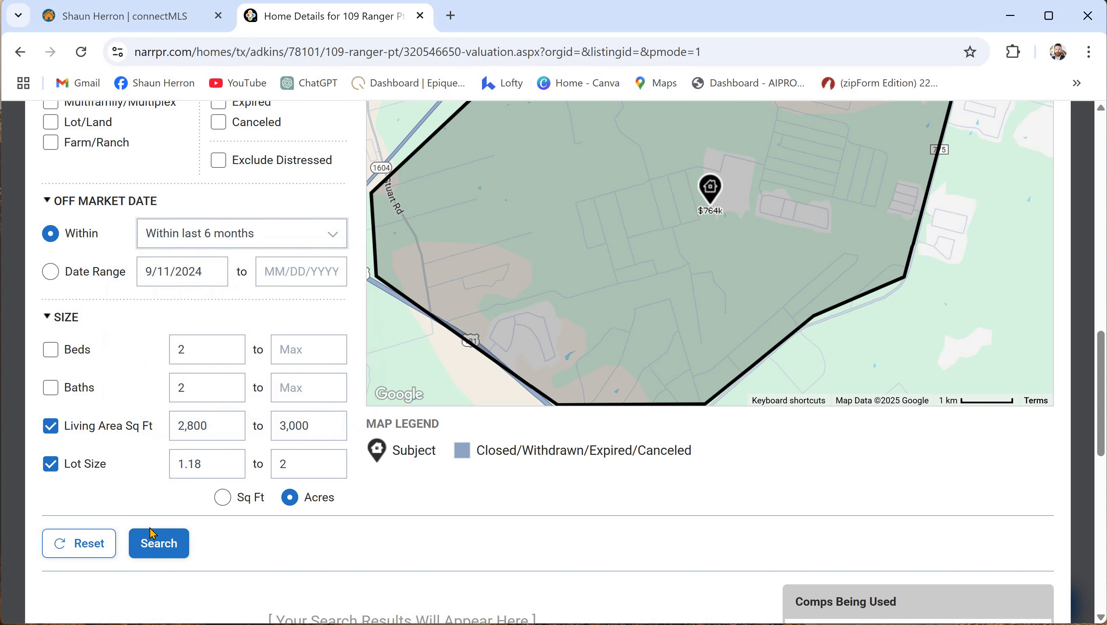
left_click(157, 553)
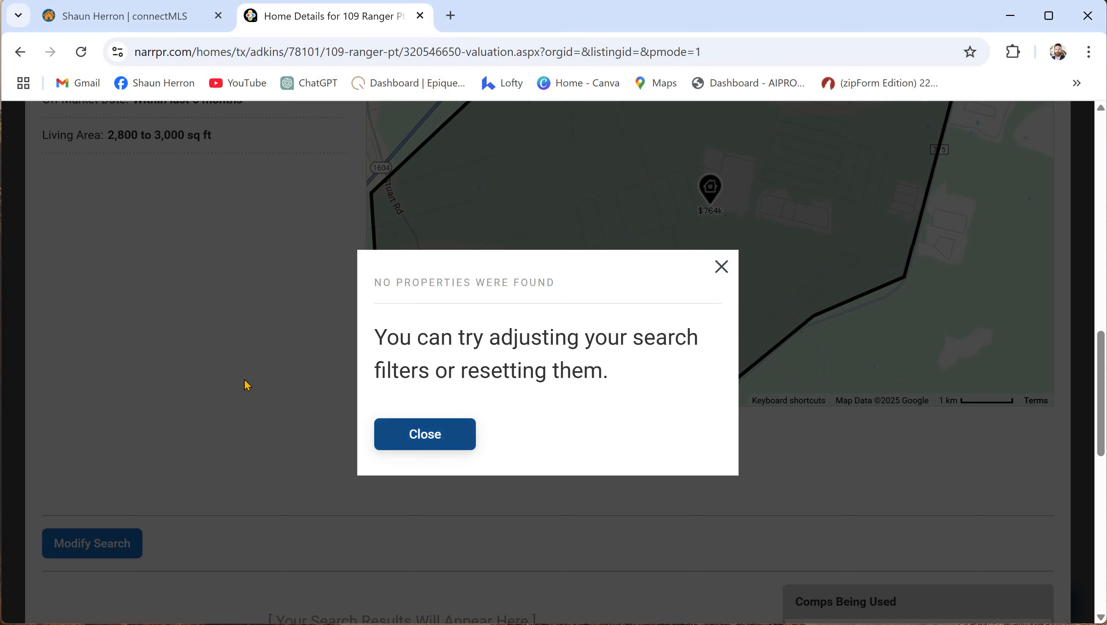
left_click(422, 436)
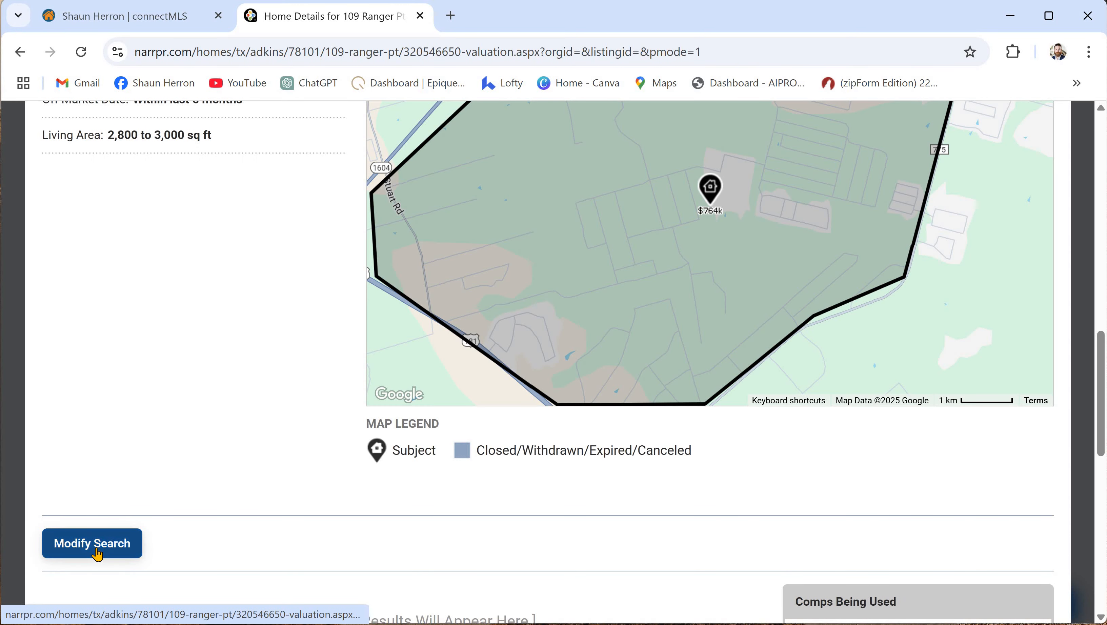
- Widen the off-market window to 12 months and review the single 2,911 sq ft comp
left_click(96, 552)
left_click(333, 232)
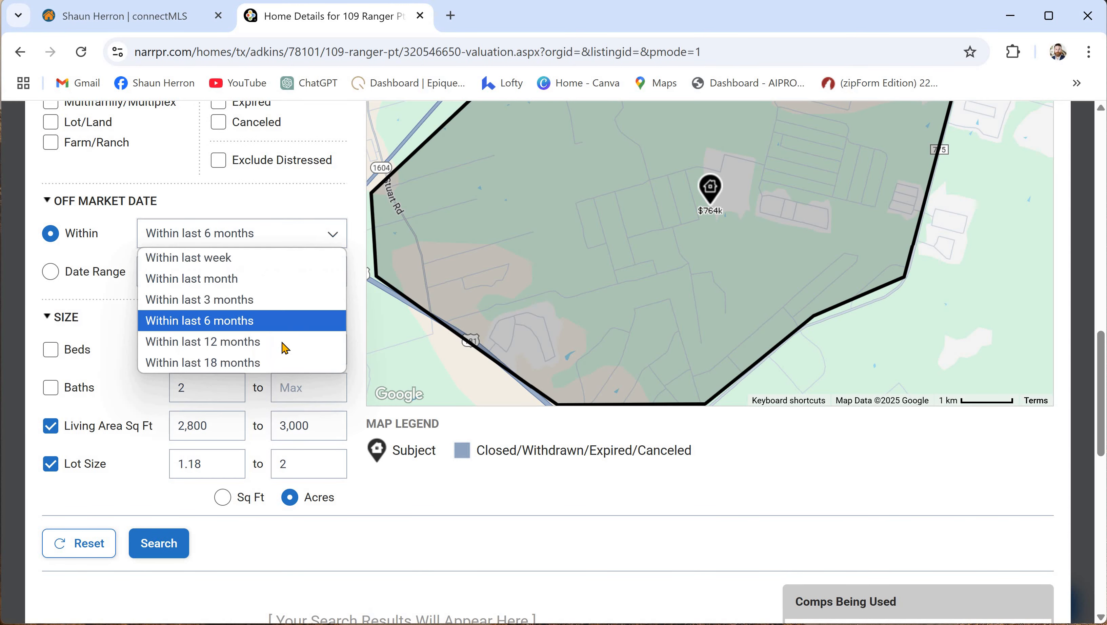
left_click(280, 343)
left_click(157, 549)
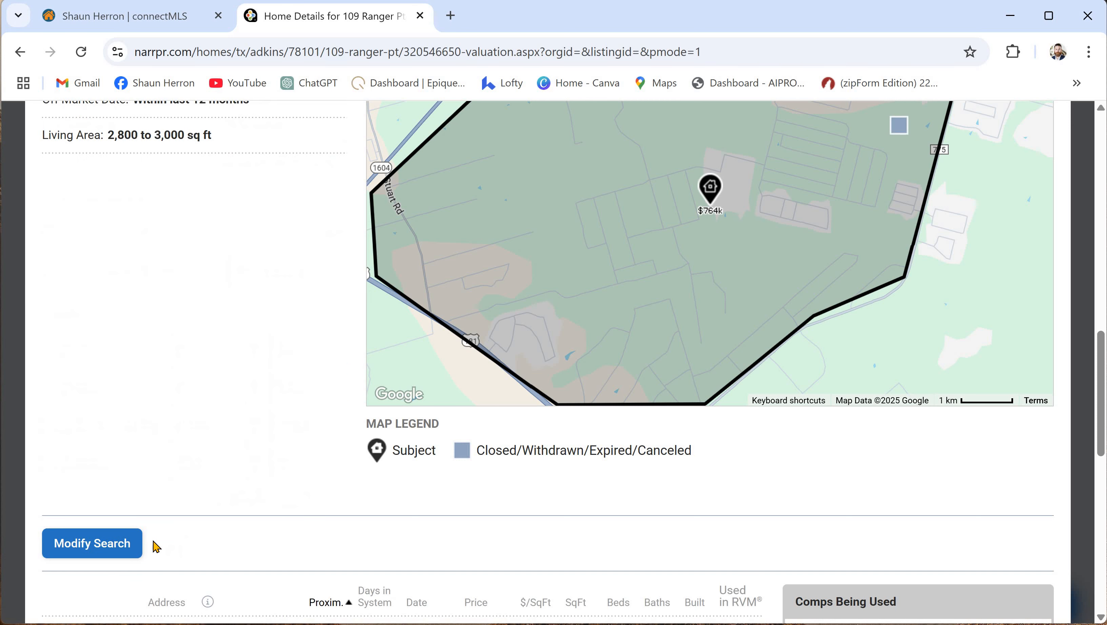
scroll(250, 366, "down", 5)
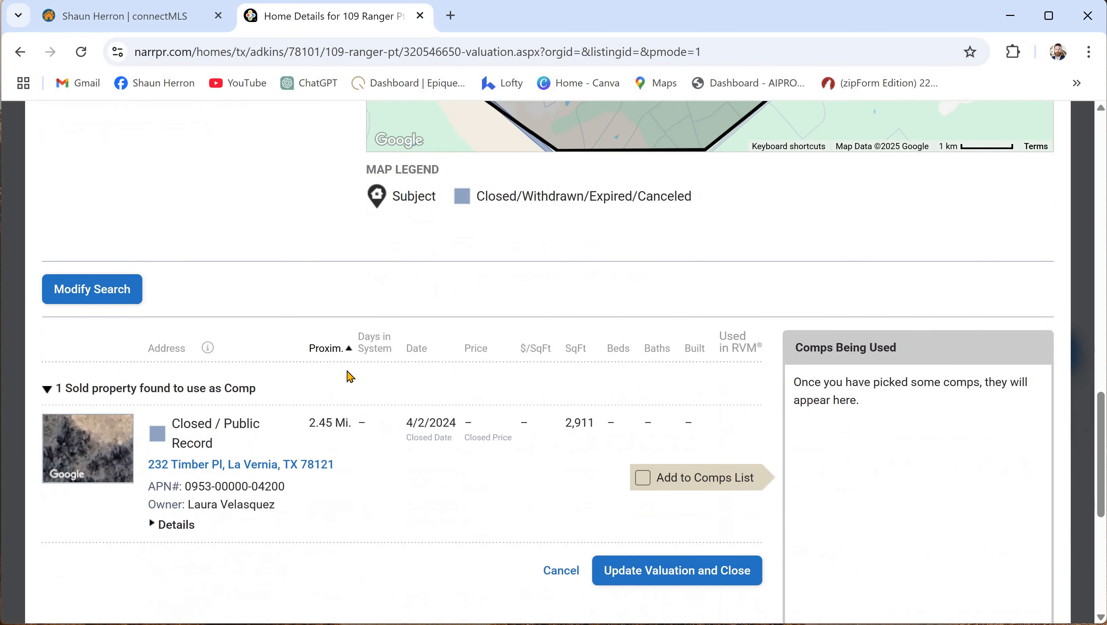
scroll(496, 345, "down", 2)
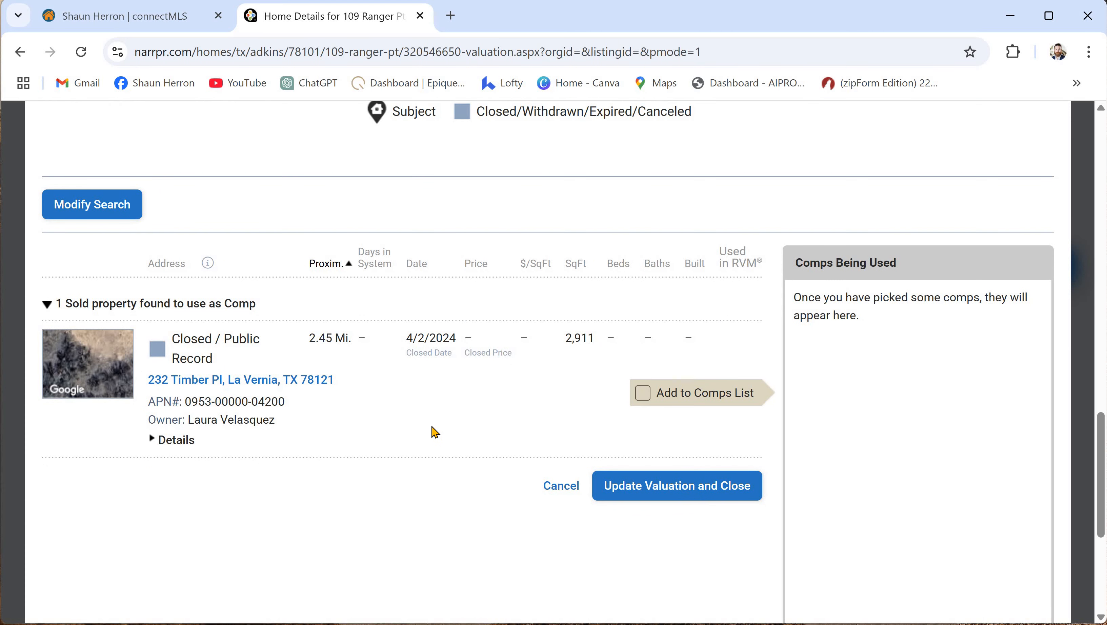
scroll(363, 517, "up", 10)
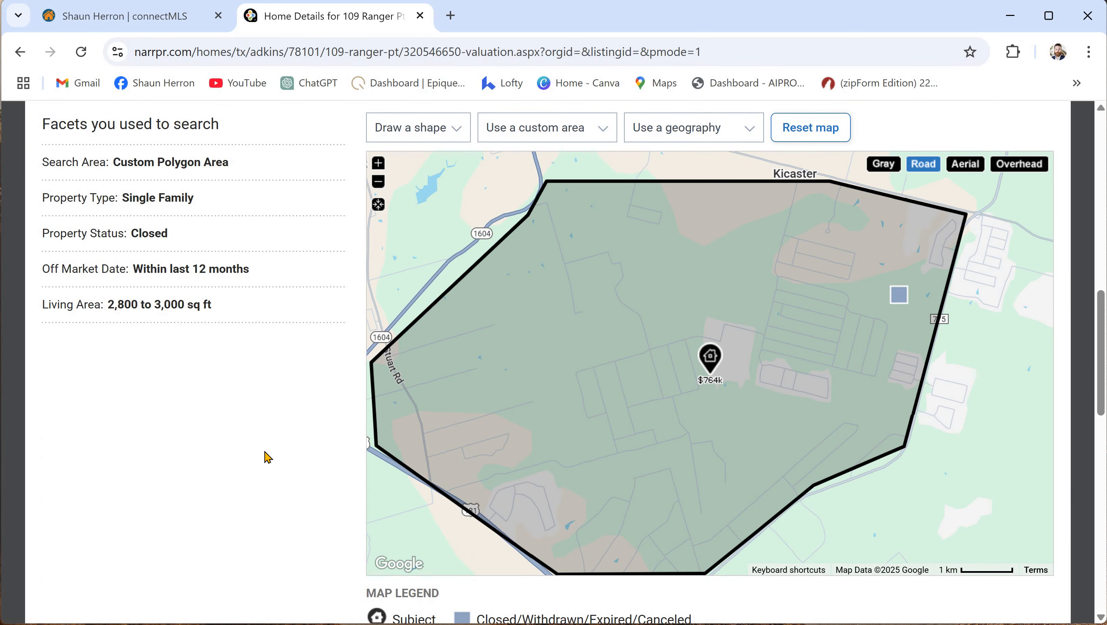
scroll(268, 457, "up", 4)
scroll(141, 520, "down", 6)
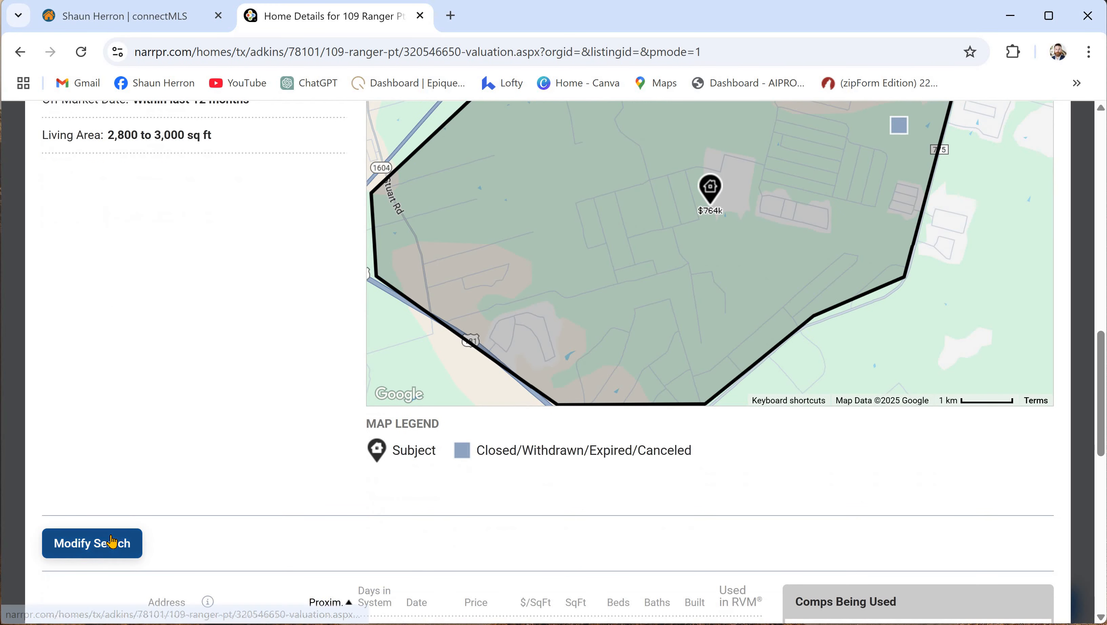
- Change the comp search's living area from 2,800–3,000 to 2,500–3,200 sq ft and rerun it
left_click(112, 542)
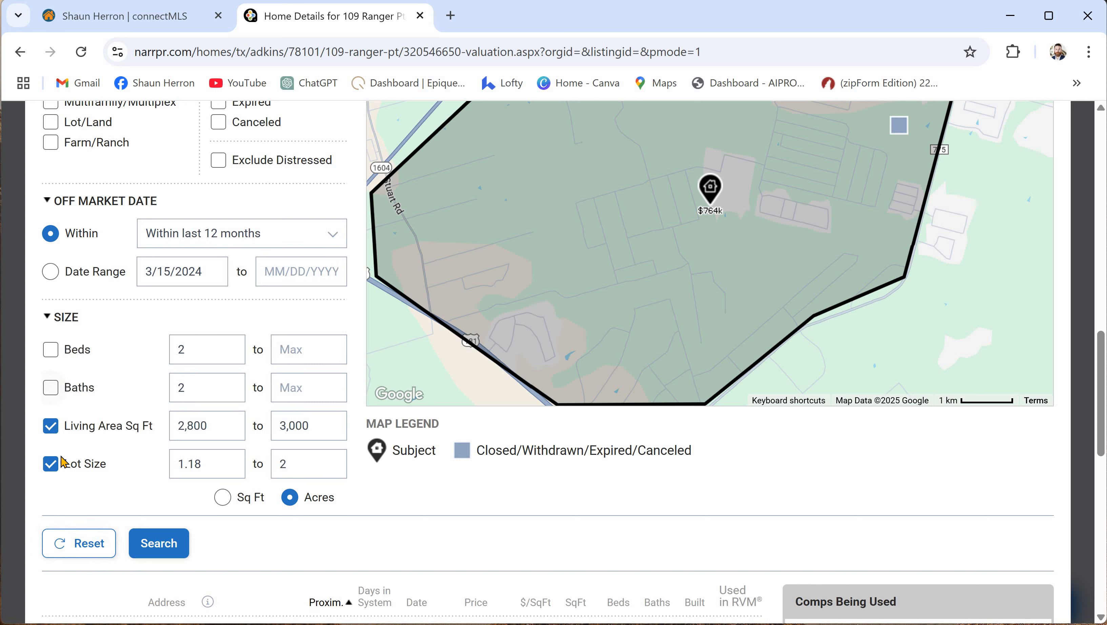
double_click(220, 427)
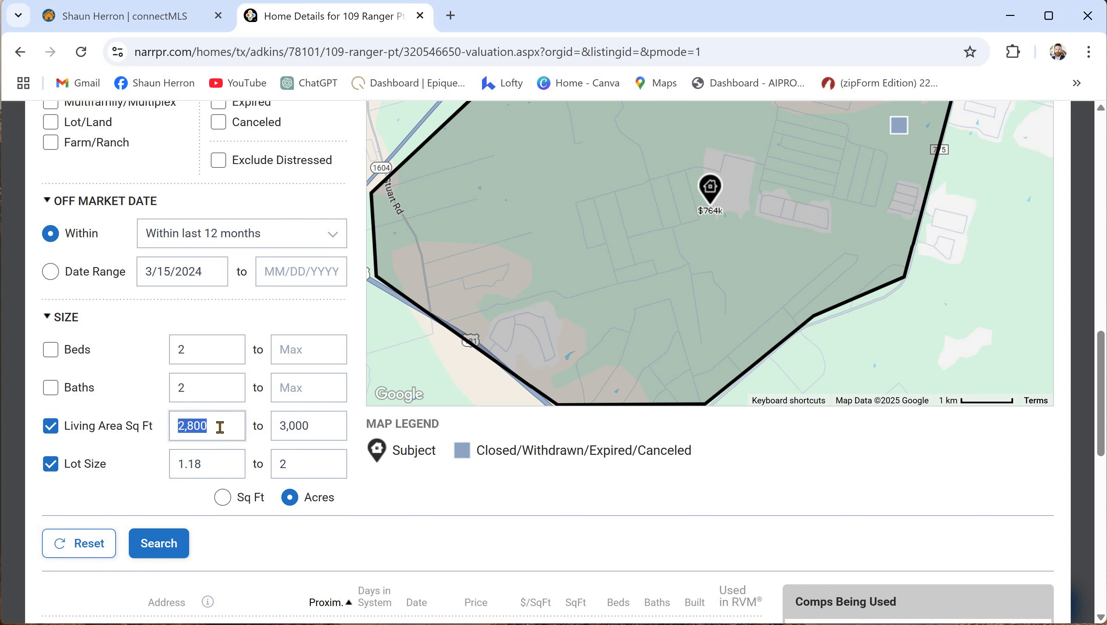
double_click(317, 431)
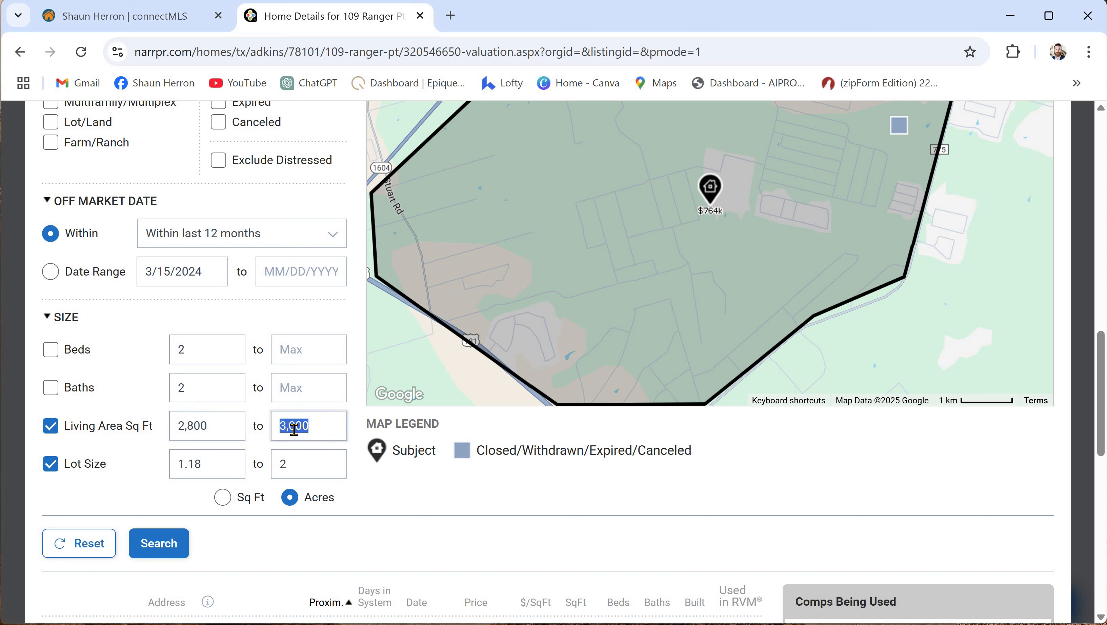
type("3,200")
double_click(223, 425)
type("2500")
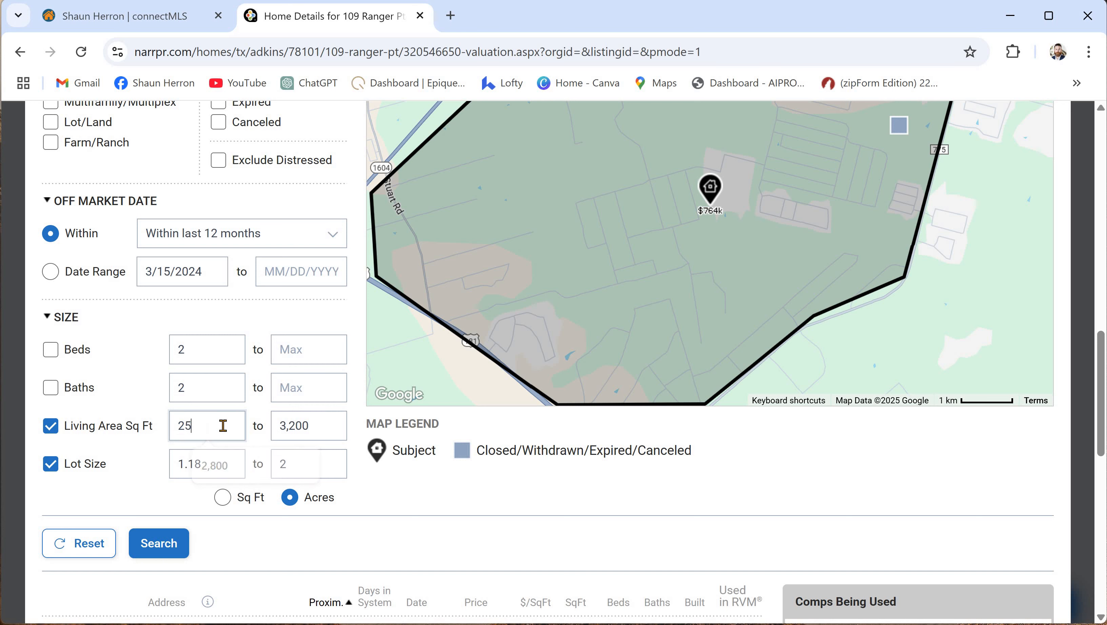
left_click(431, 506)
scroll(224, 496, "down", 2)
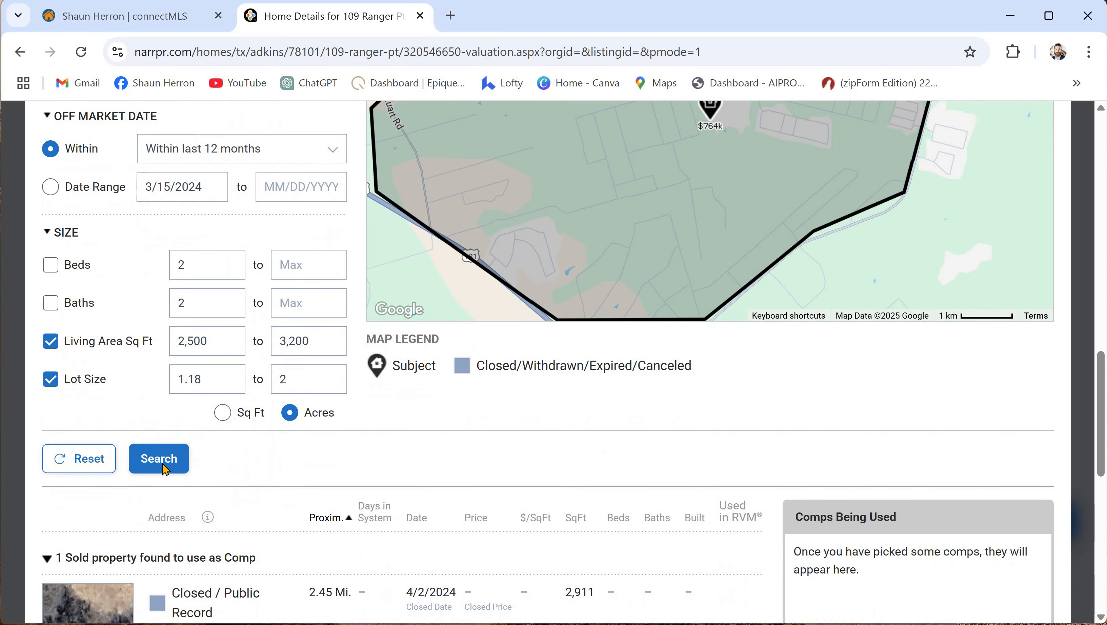
left_click(177, 459)
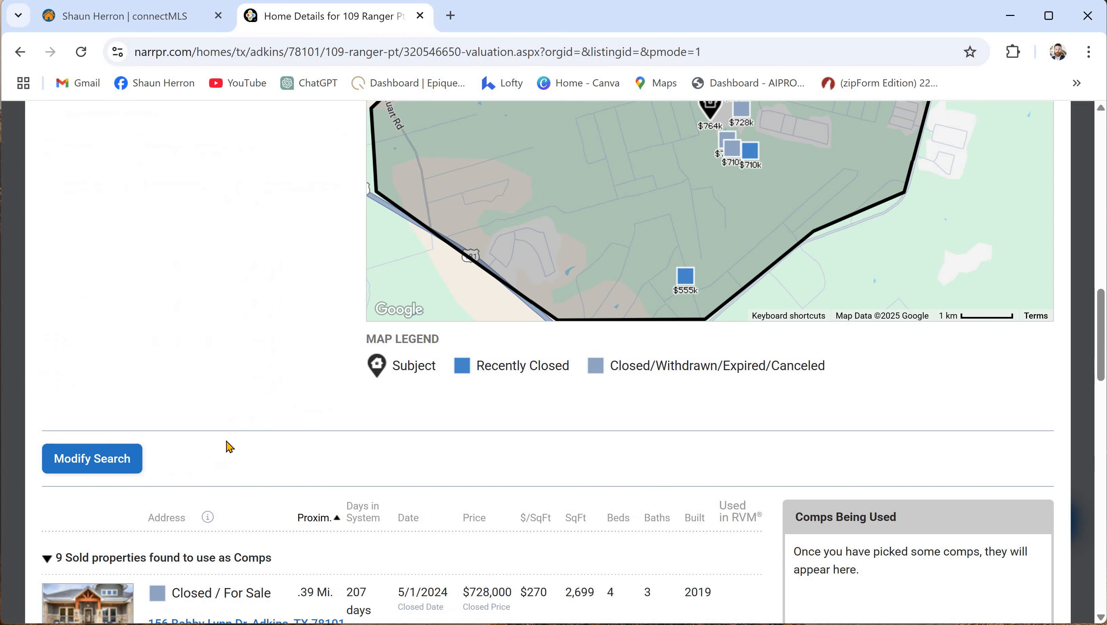
scroll(250, 353, "down", 8)
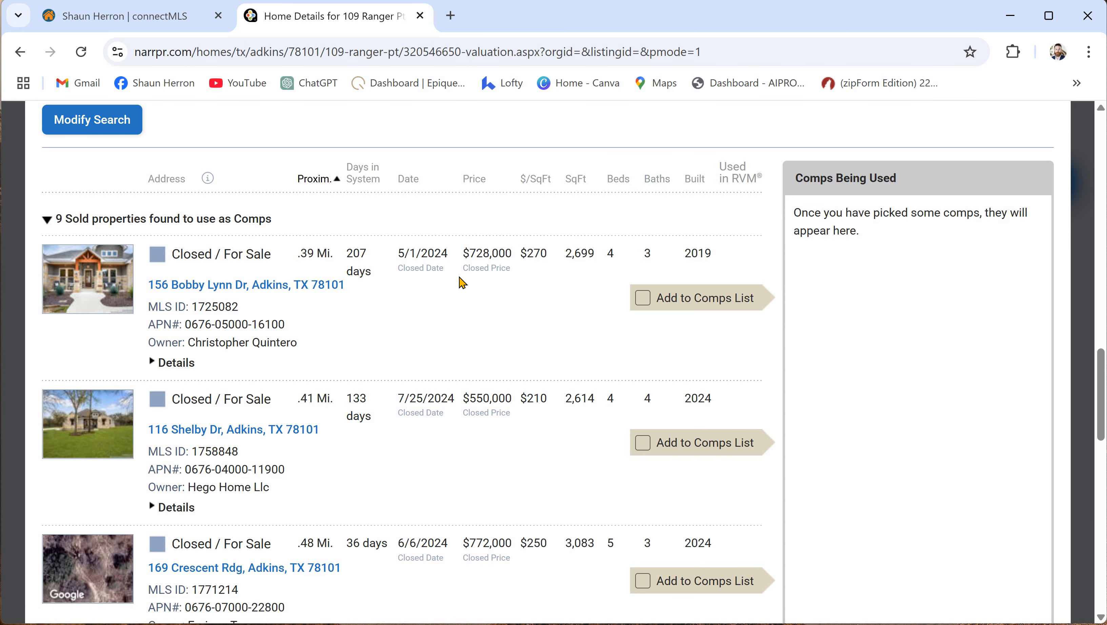
scroll(408, 287, "down", 2)
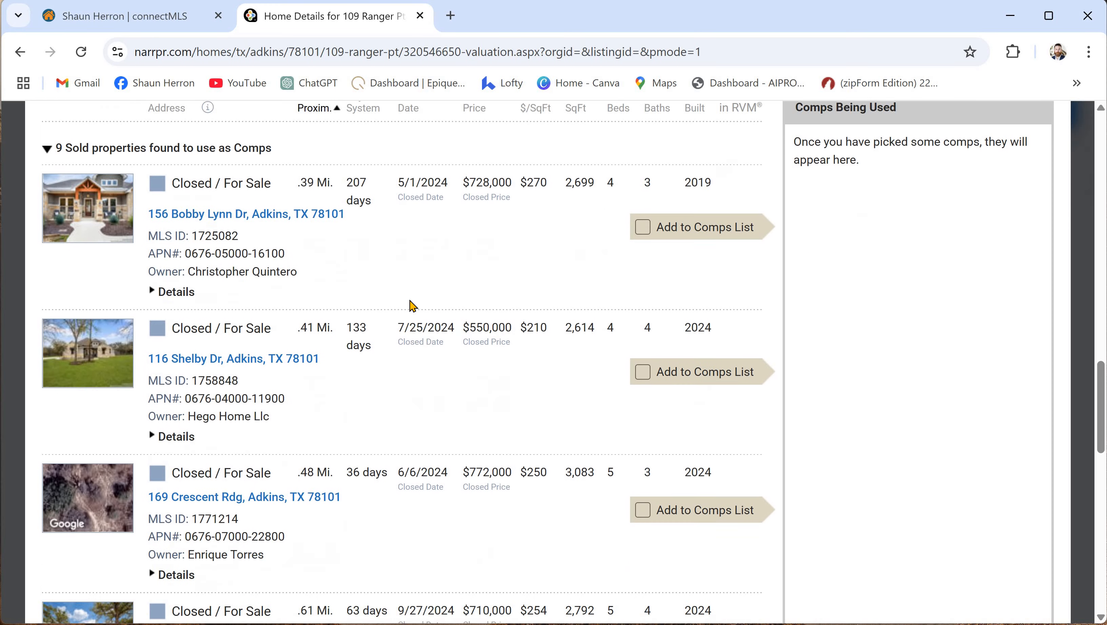
scroll(544, 274, "up", 2)
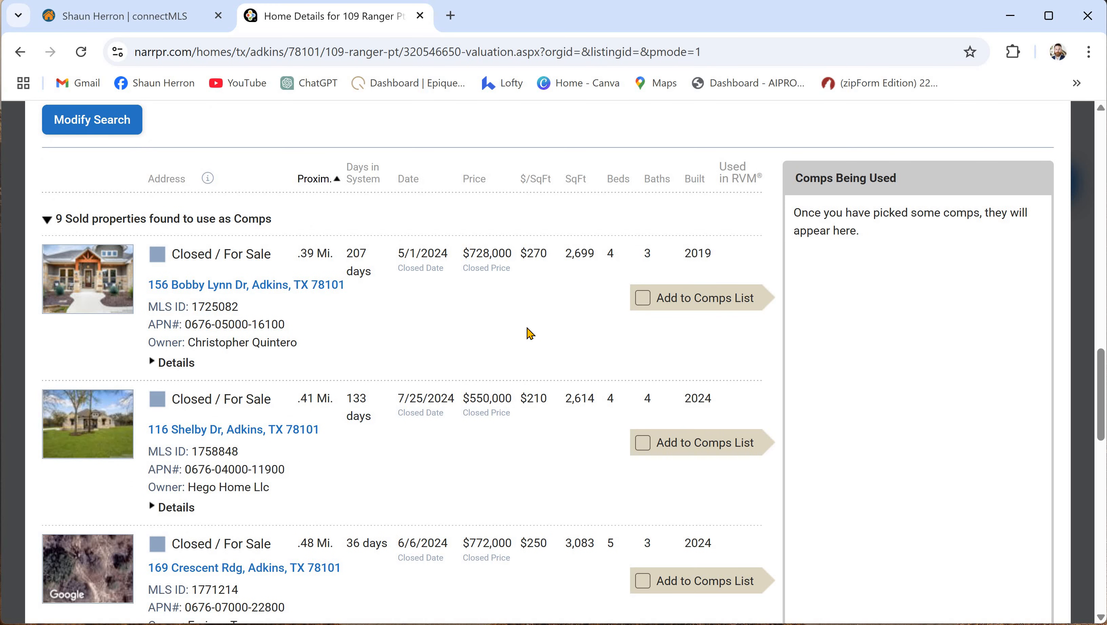
scroll(385, 313, "down", 2)
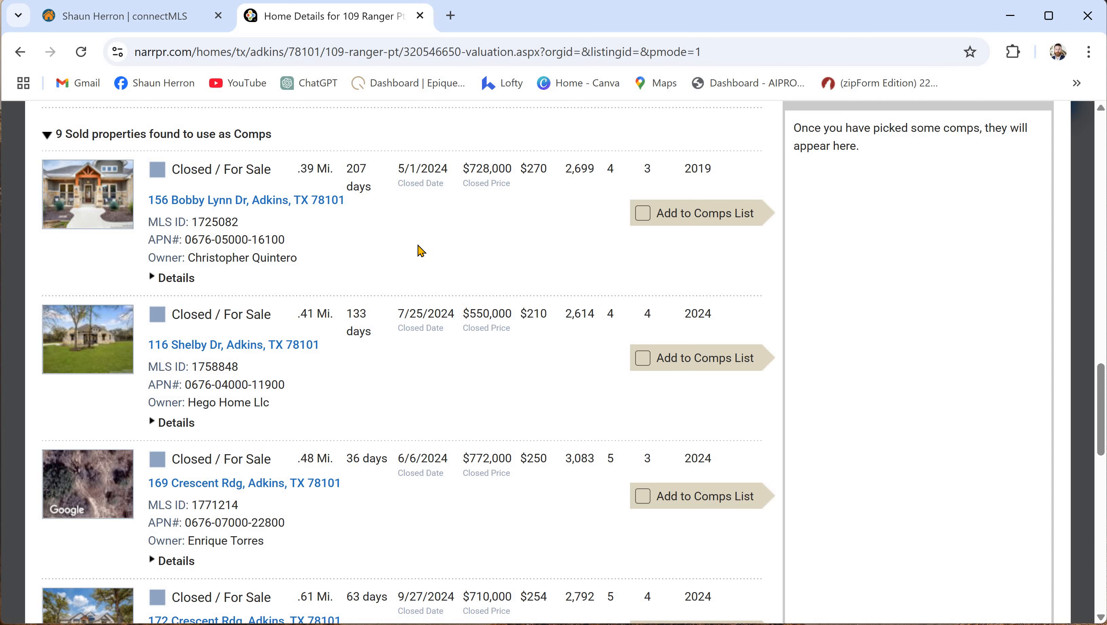
scroll(415, 252, "down", 5)
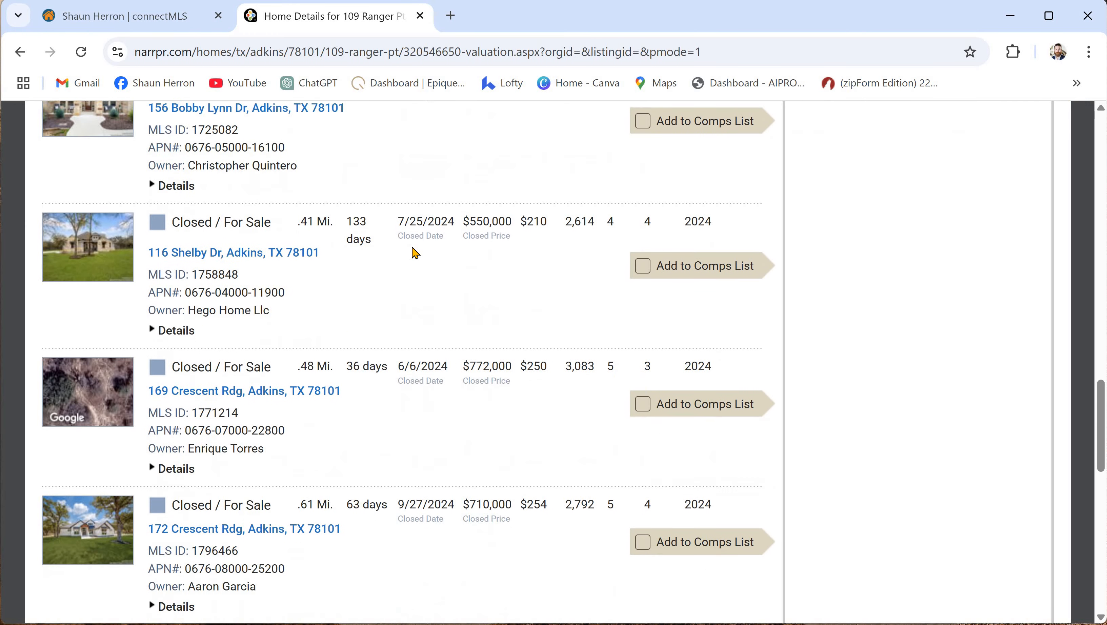
scroll(415, 253, "down", 7)
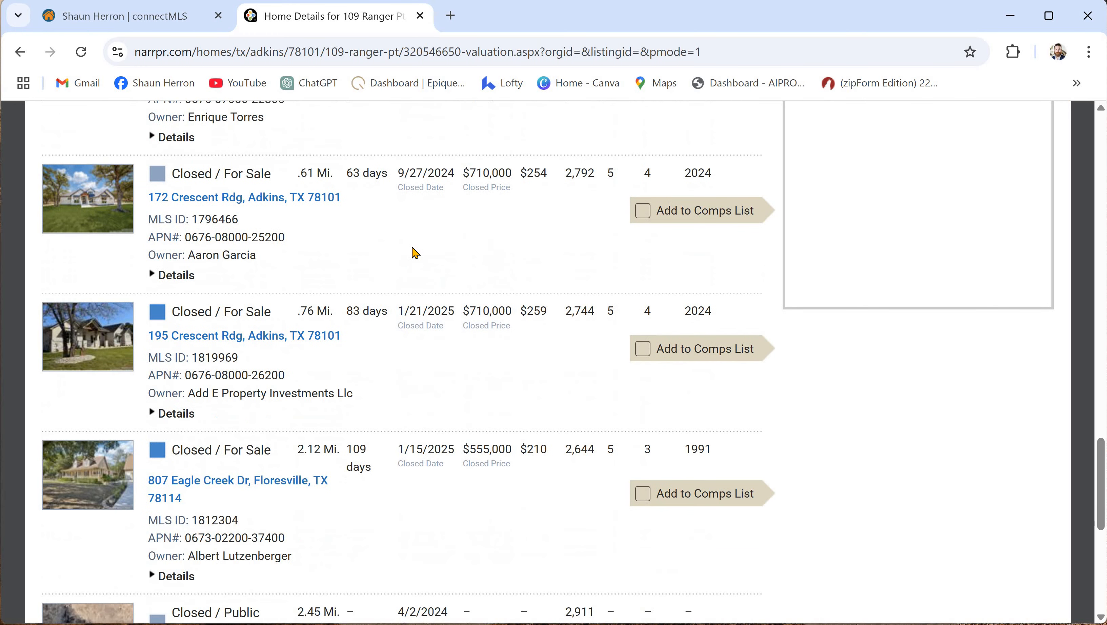
scroll(415, 253, "down", 6)
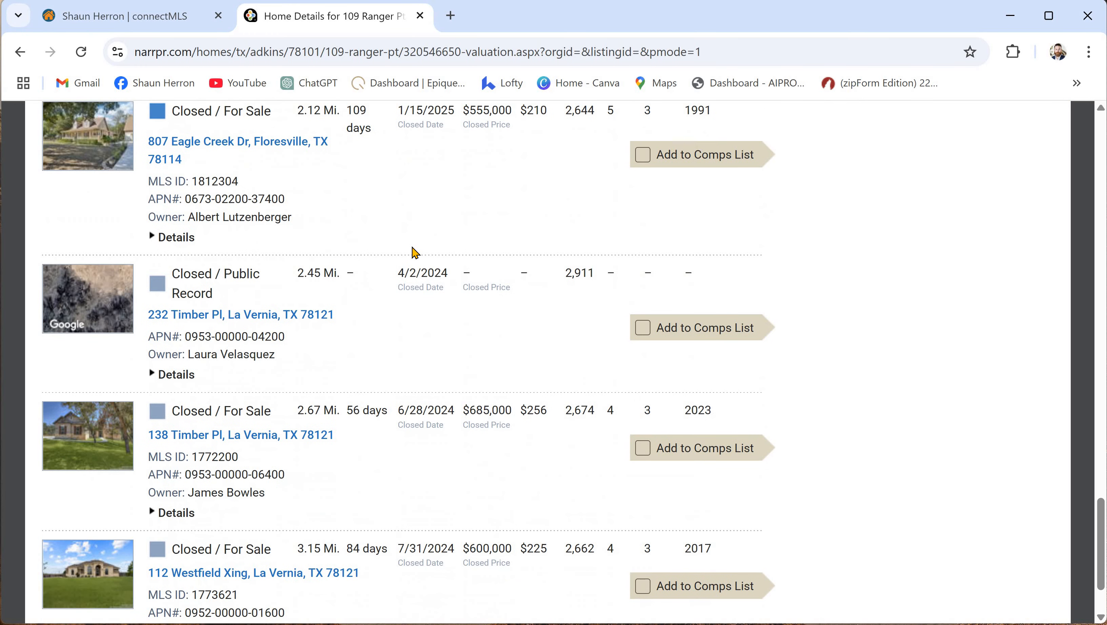
scroll(407, 276, "up", 18)
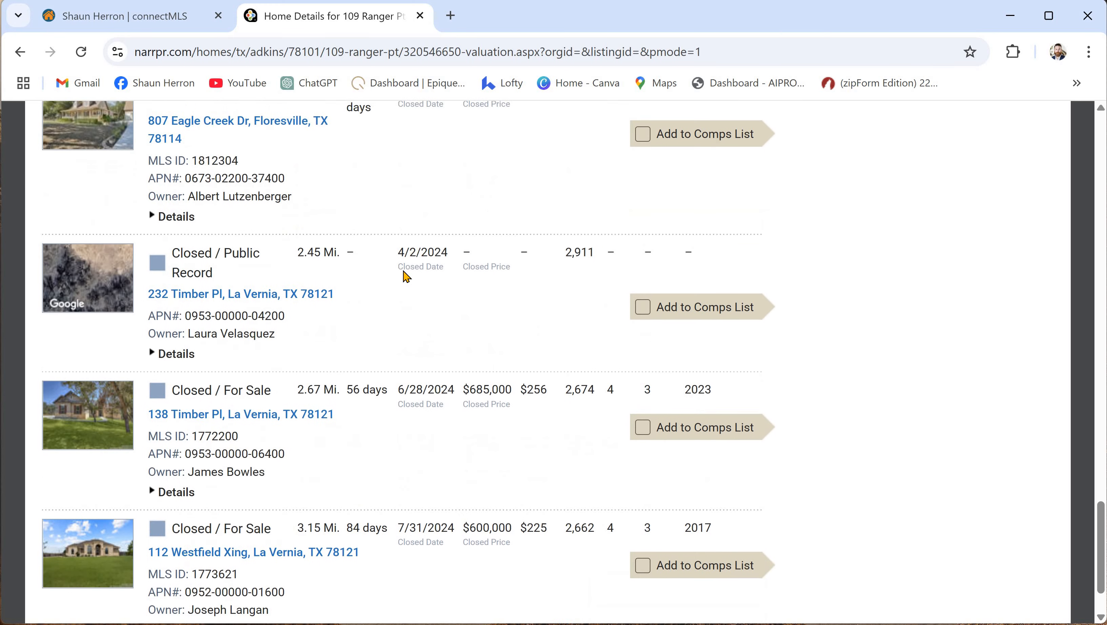
scroll(409, 280, "up", 15)
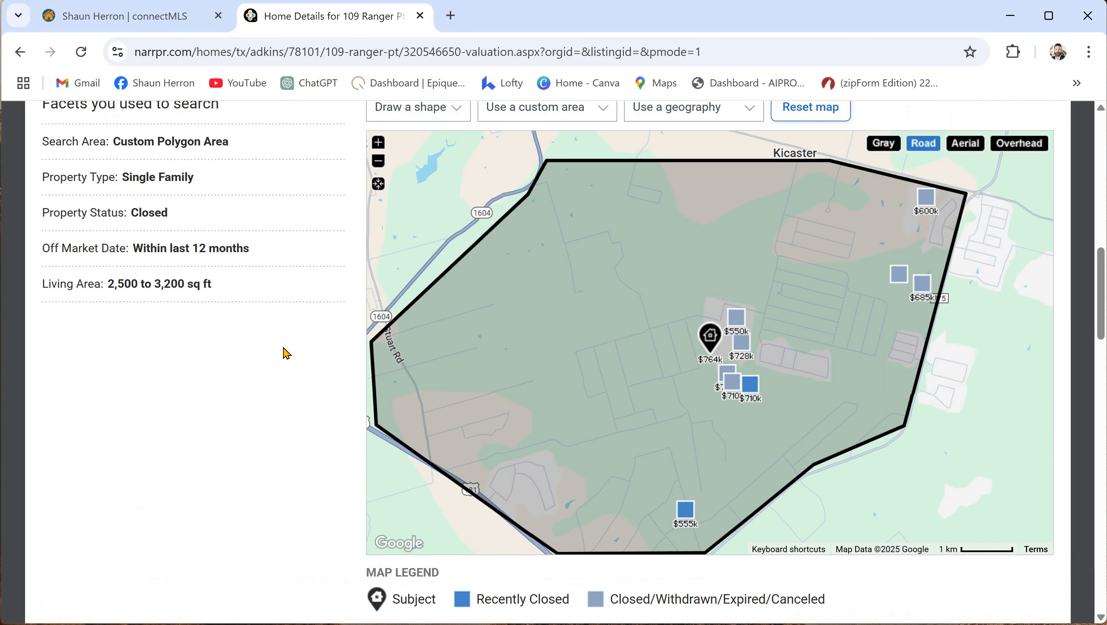
scroll(287, 353, "down", 4)
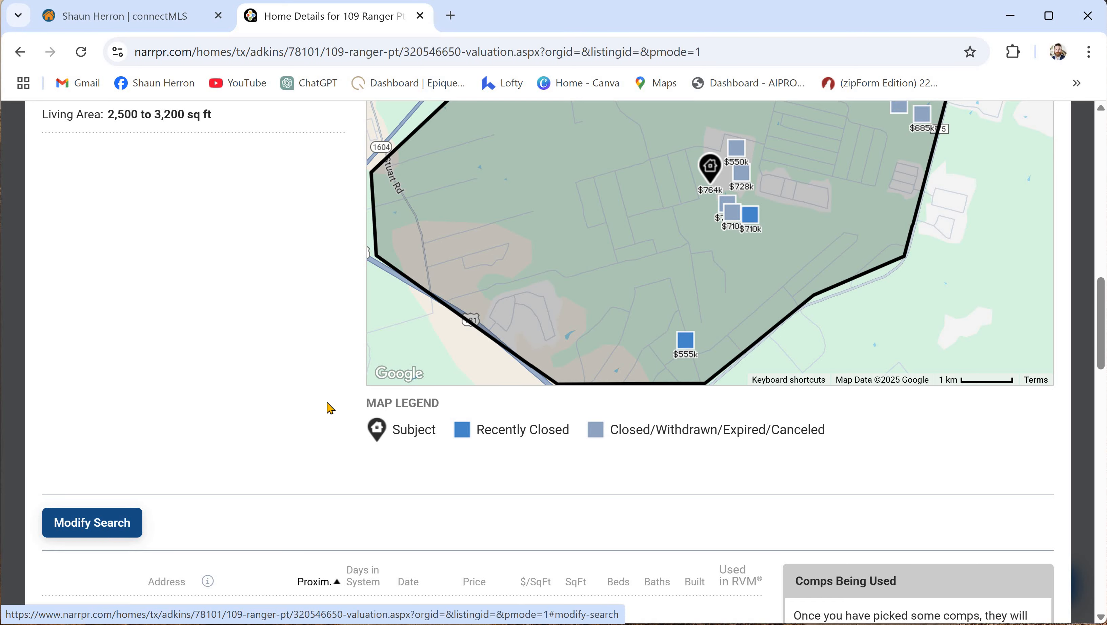
- Zoom the map out around the subject's surroundings and choose the Polygon drawing shape
scroll(342, 381, "down", 2)
scroll(346, 376, "up", 6)
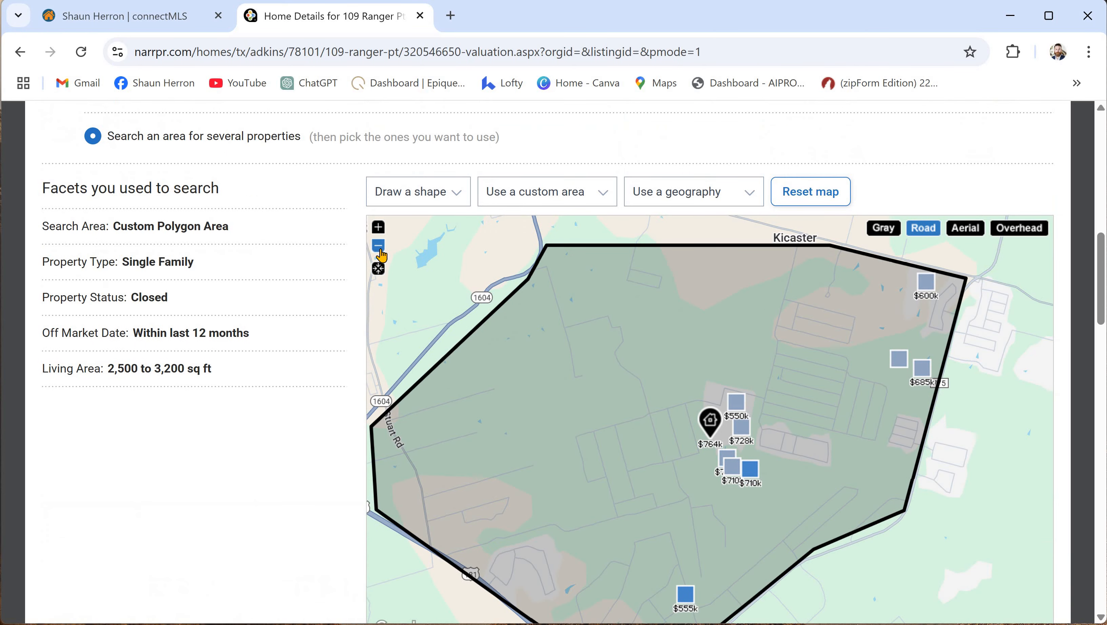
left_click(380, 250)
left_click(380, 250)
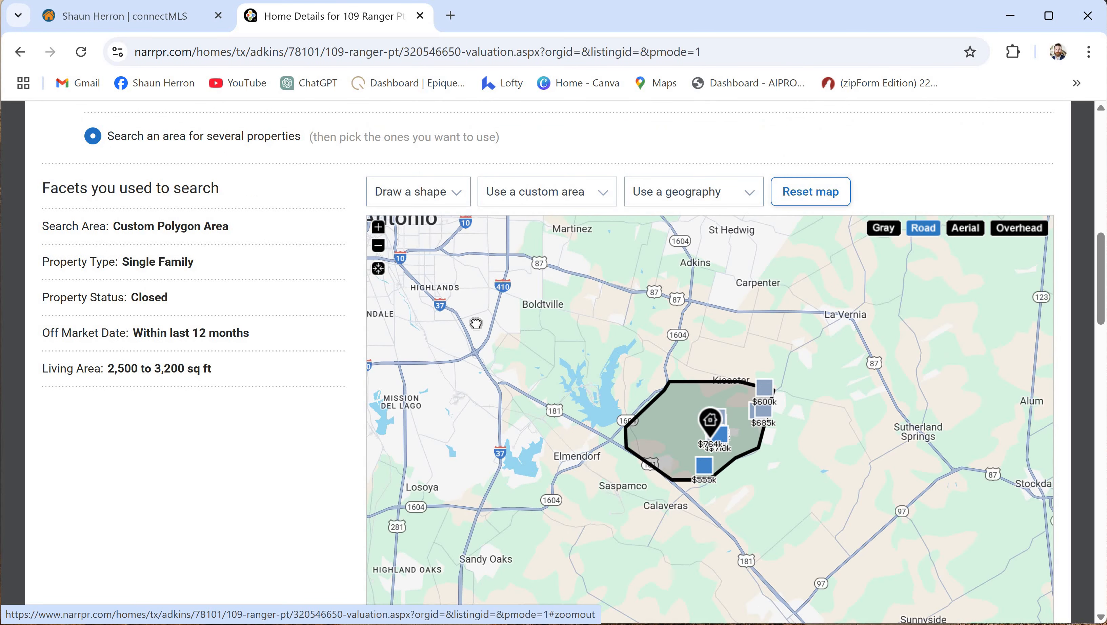
left_click_drag(477, 324, 365, 281)
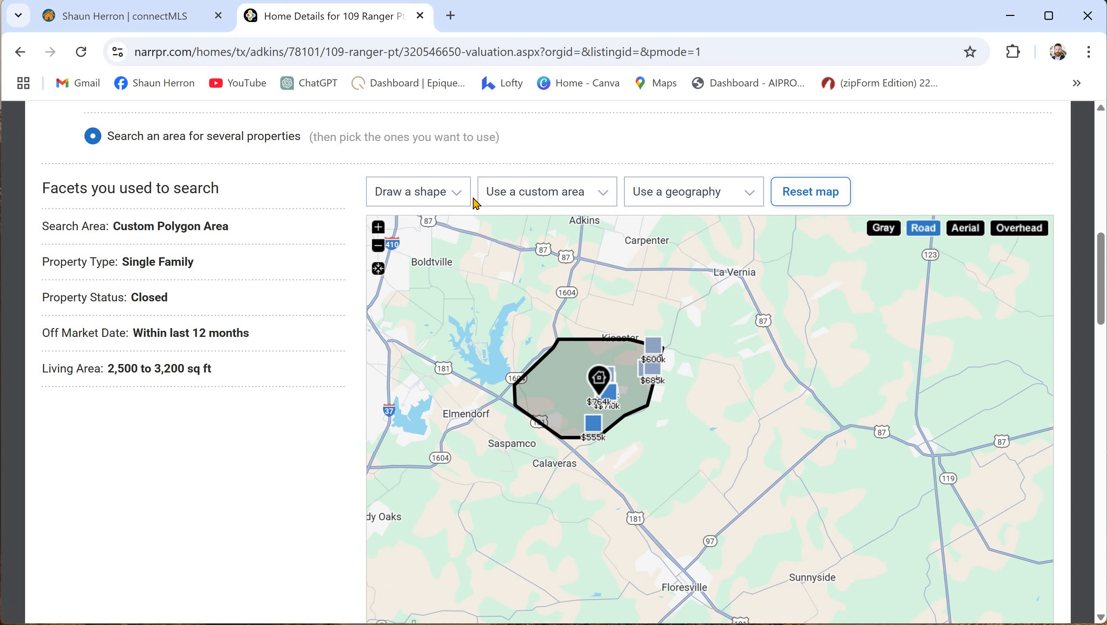
left_click(455, 201)
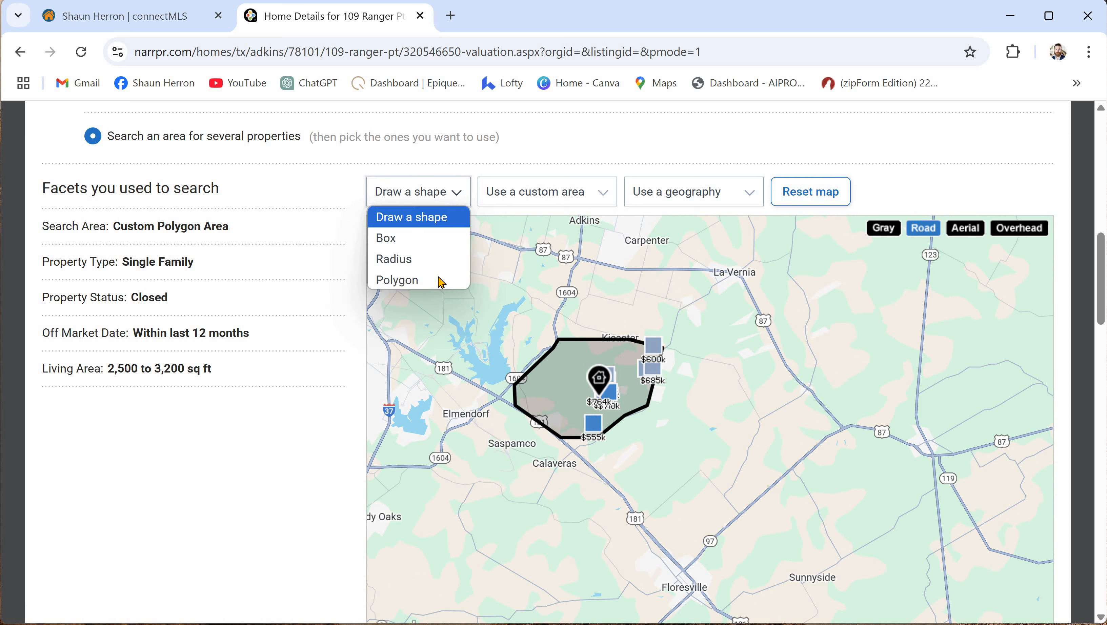
left_click(440, 278)
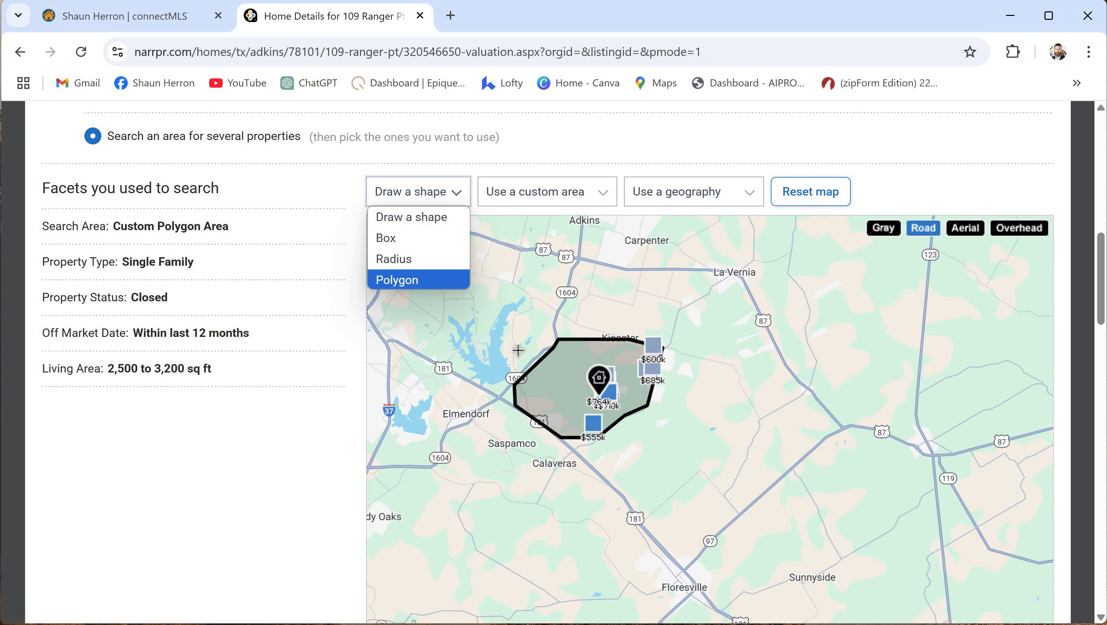
- Draw a 130.82 sq mi polygon from Elmendorf via Floresville and La Vernia, then search it
left_click(510, 396)
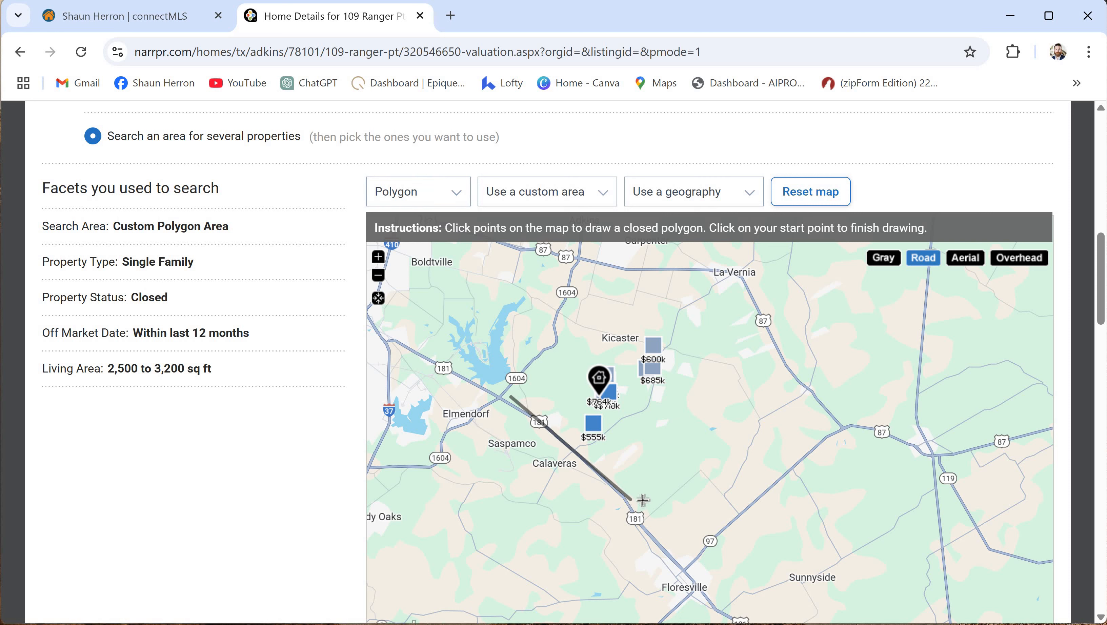
left_click(631, 497)
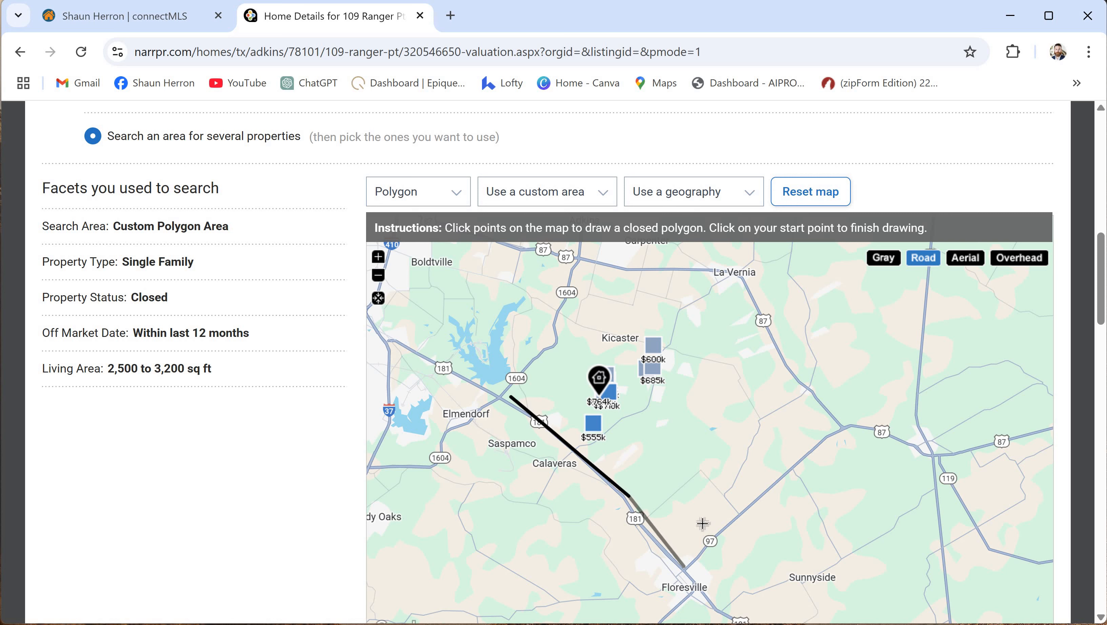
left_click(684, 567)
left_click(837, 428)
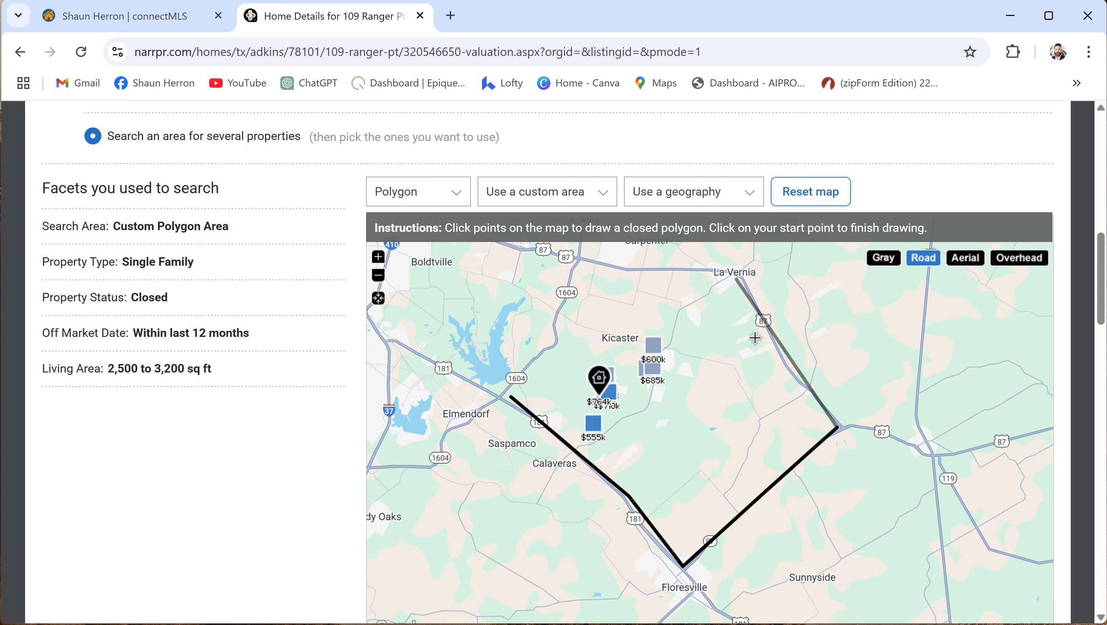
left_click(778, 359)
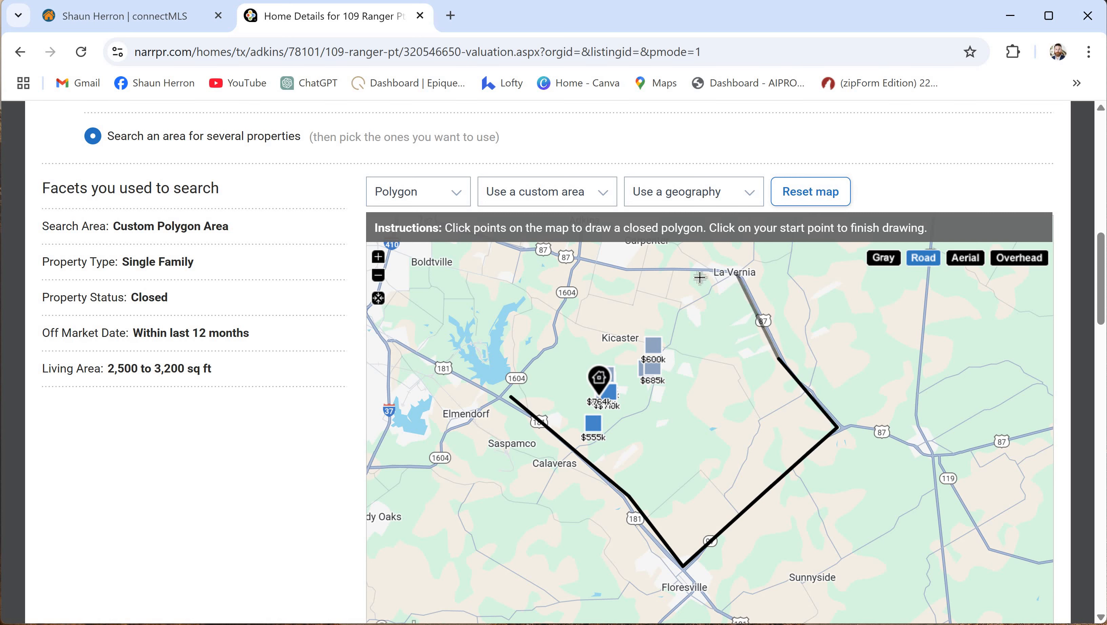
left_click(738, 275)
left_click(626, 272)
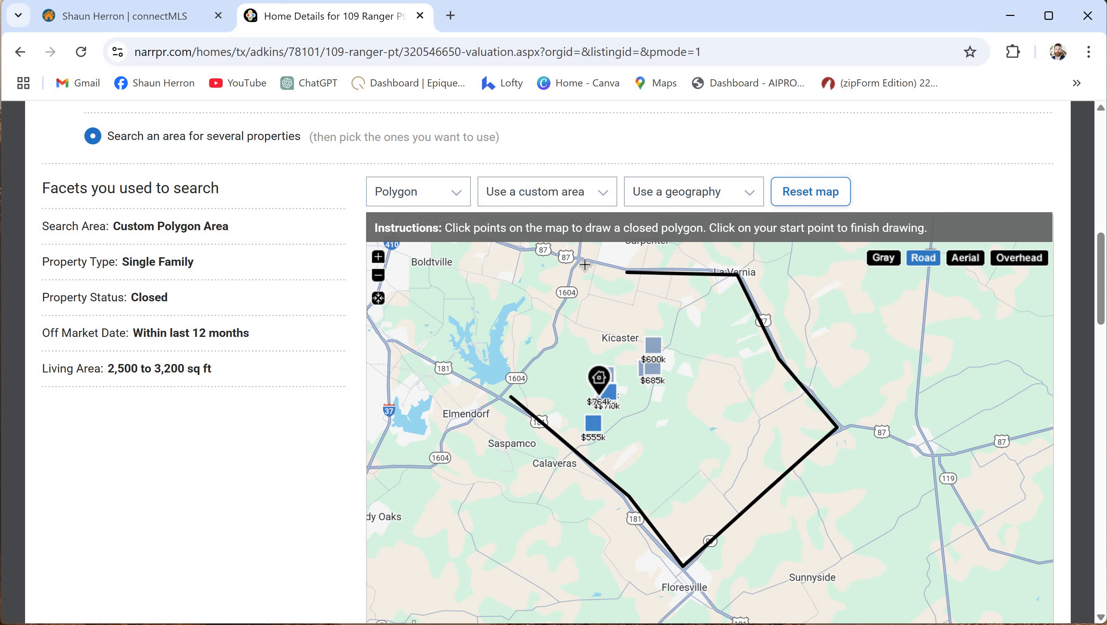
left_click(585, 265)
left_click(558, 348)
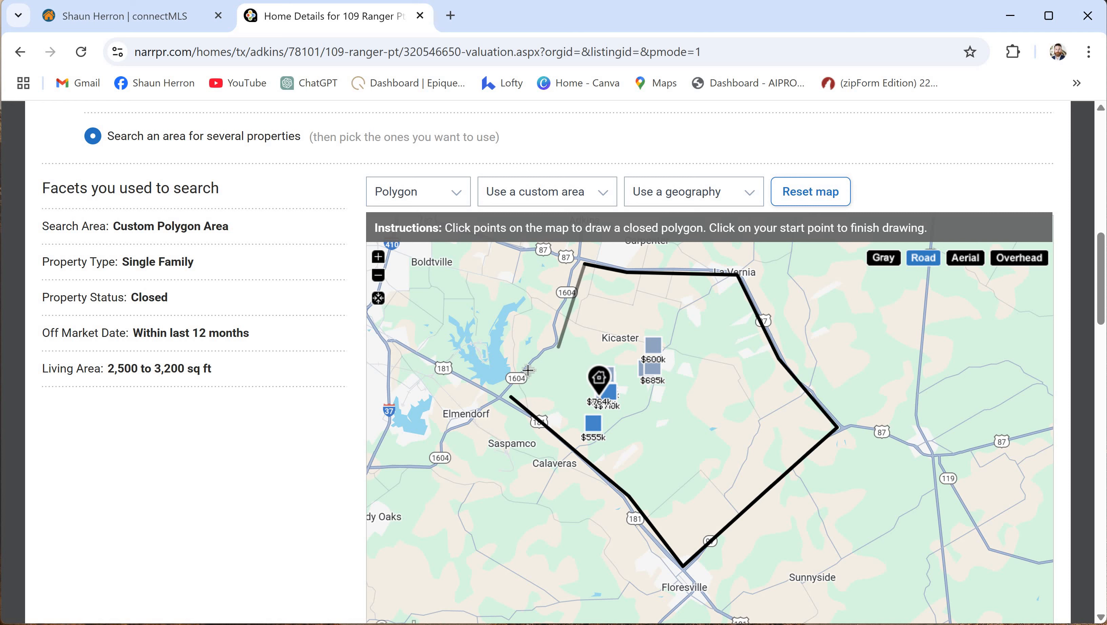
left_click(510, 397)
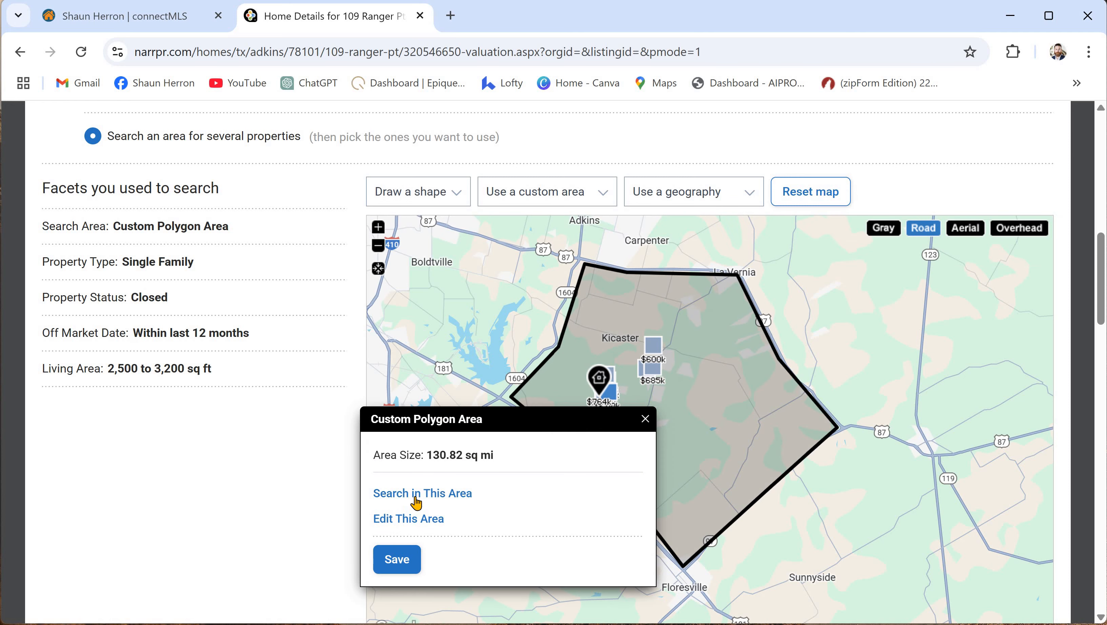
left_click(418, 495)
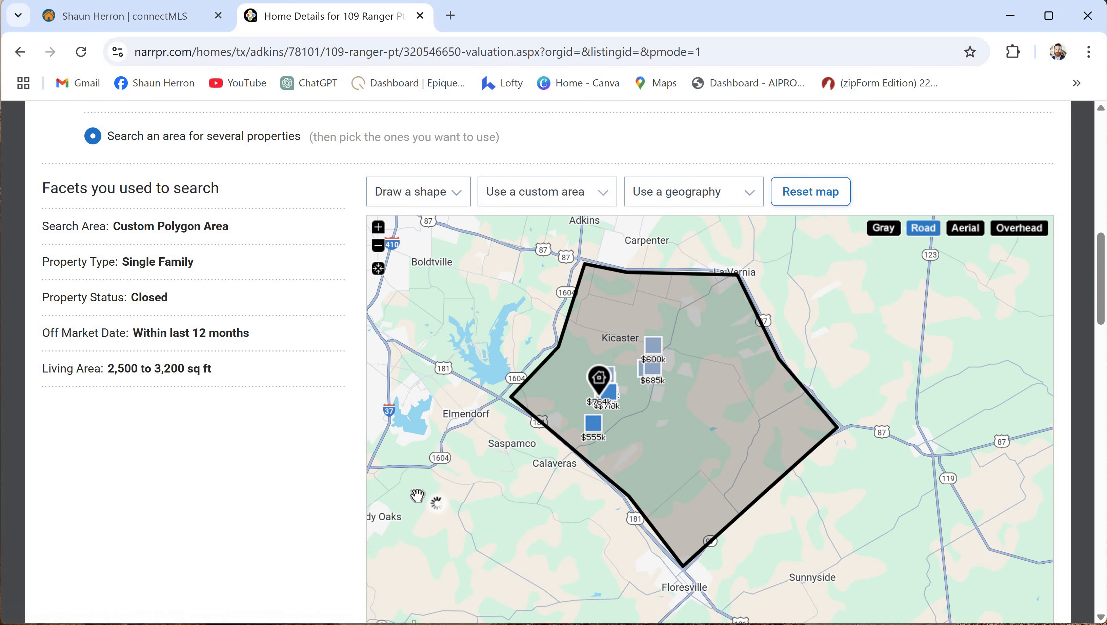
- Scroll below the map to the list of 26 sold properties found as comps
scroll(332, 433, "down", 15)
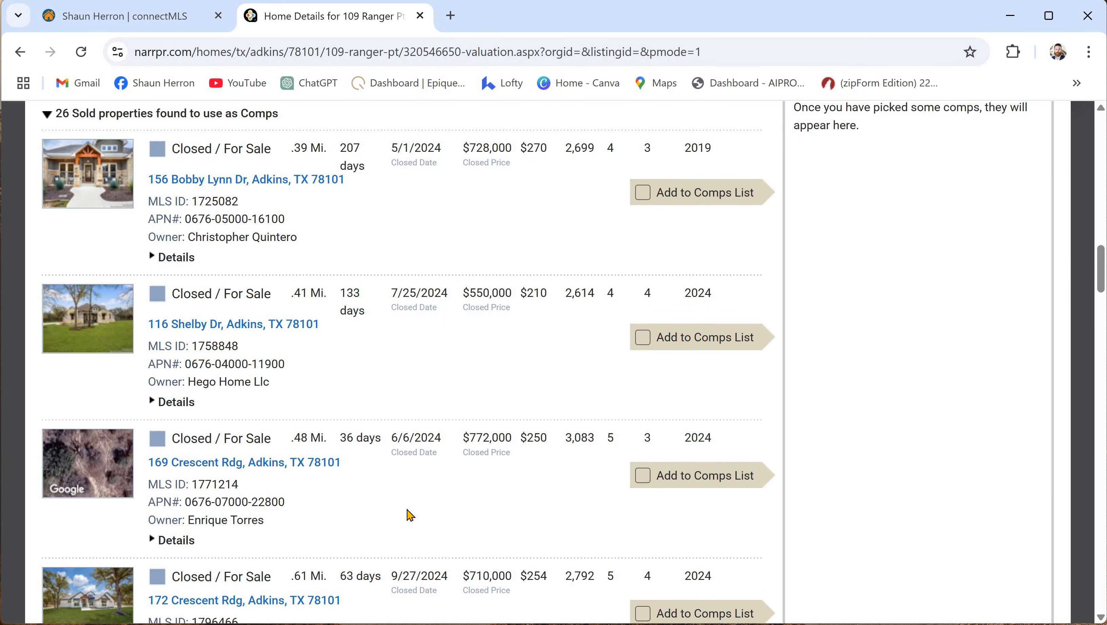
scroll(411, 516, "up", 15)
scroll(616, 240, "up", 3)
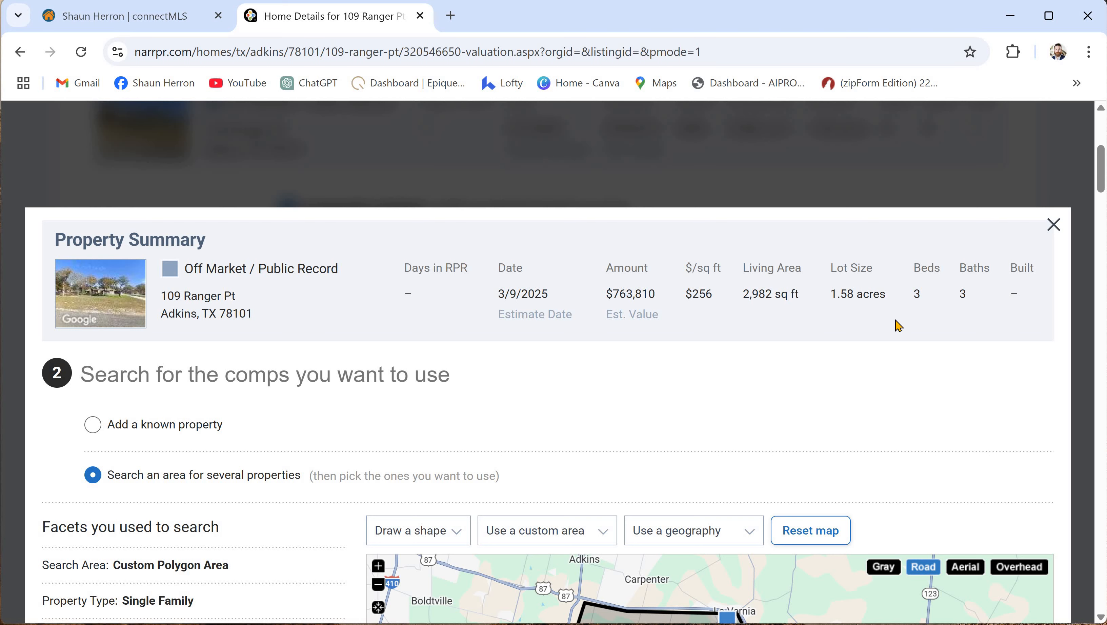
scroll(324, 380, "down", 12)
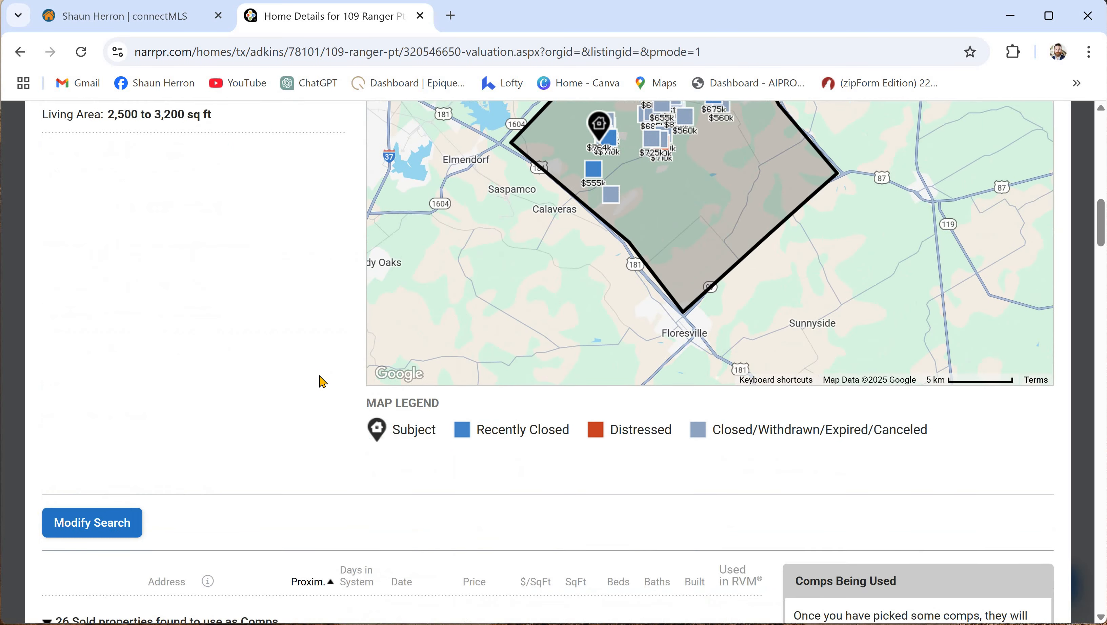
scroll(196, 350, "down", 2)
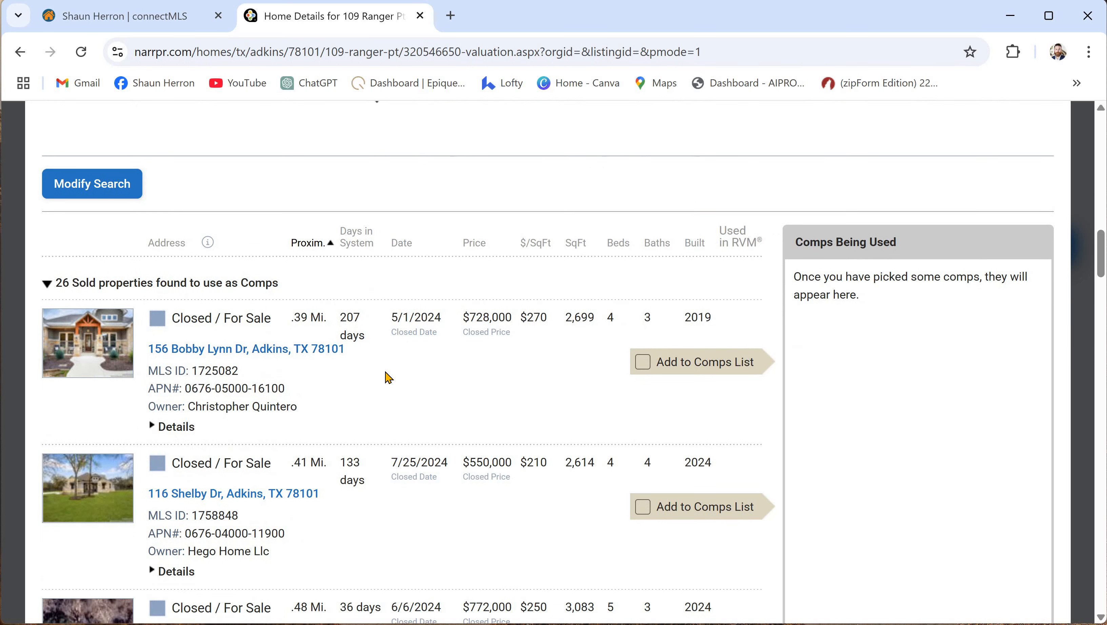
scroll(608, 279, "down", 2)
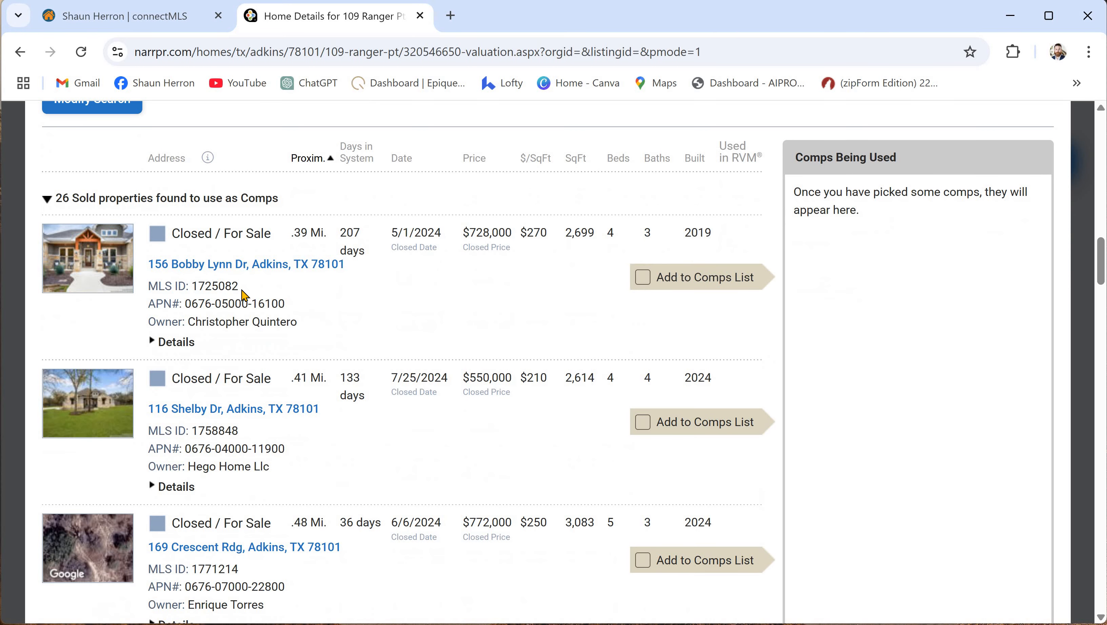
left_click(226, 265)
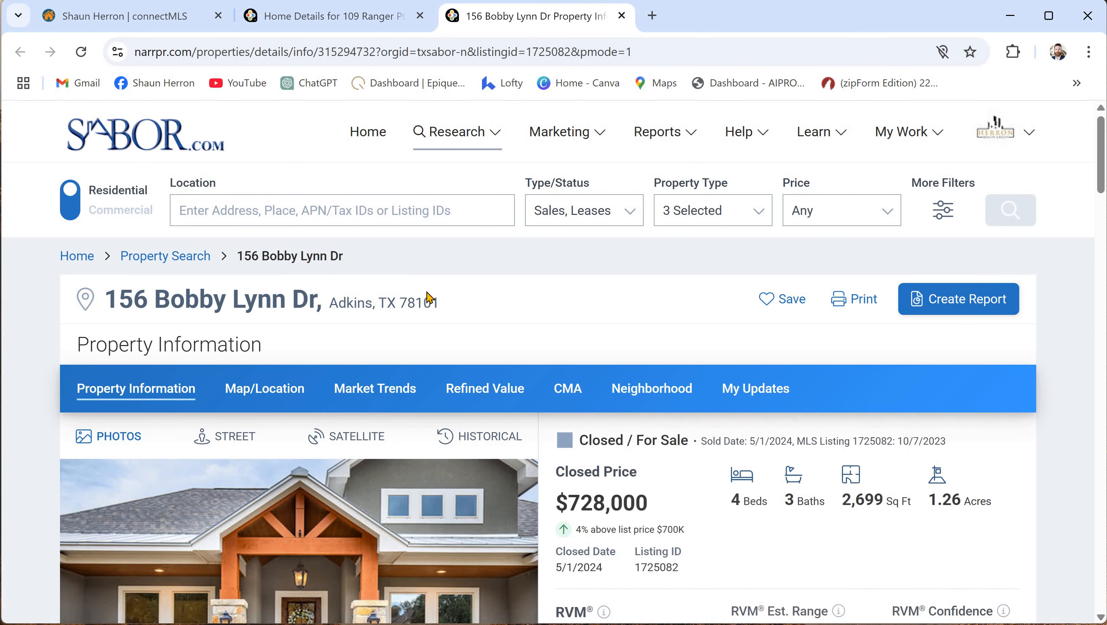
scroll(429, 298, "down", 4)
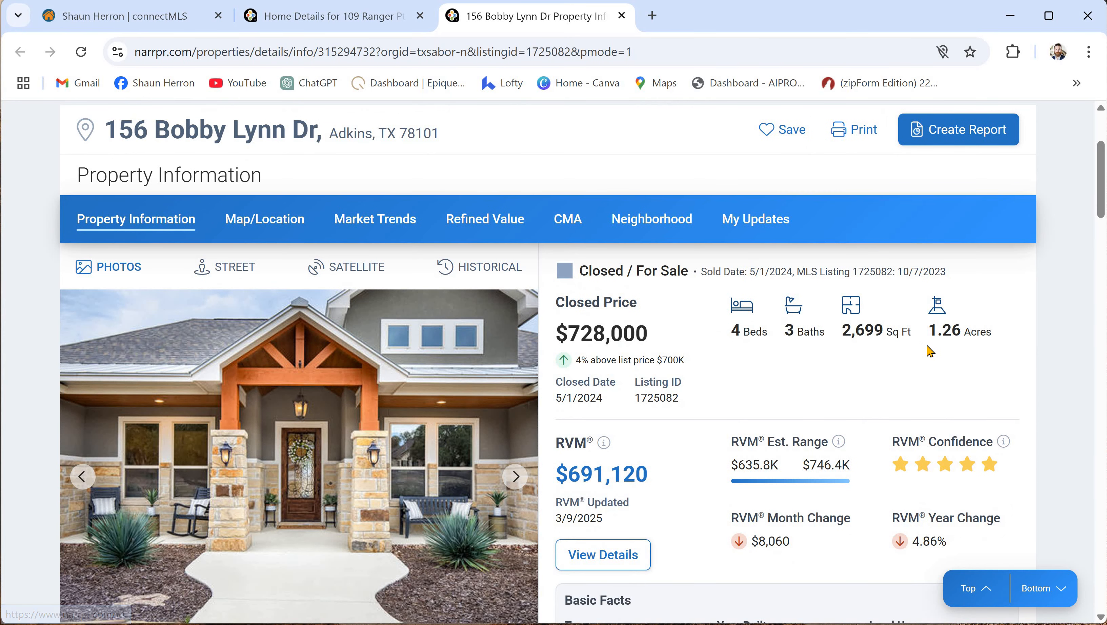
scroll(445, 375, "down", 4)
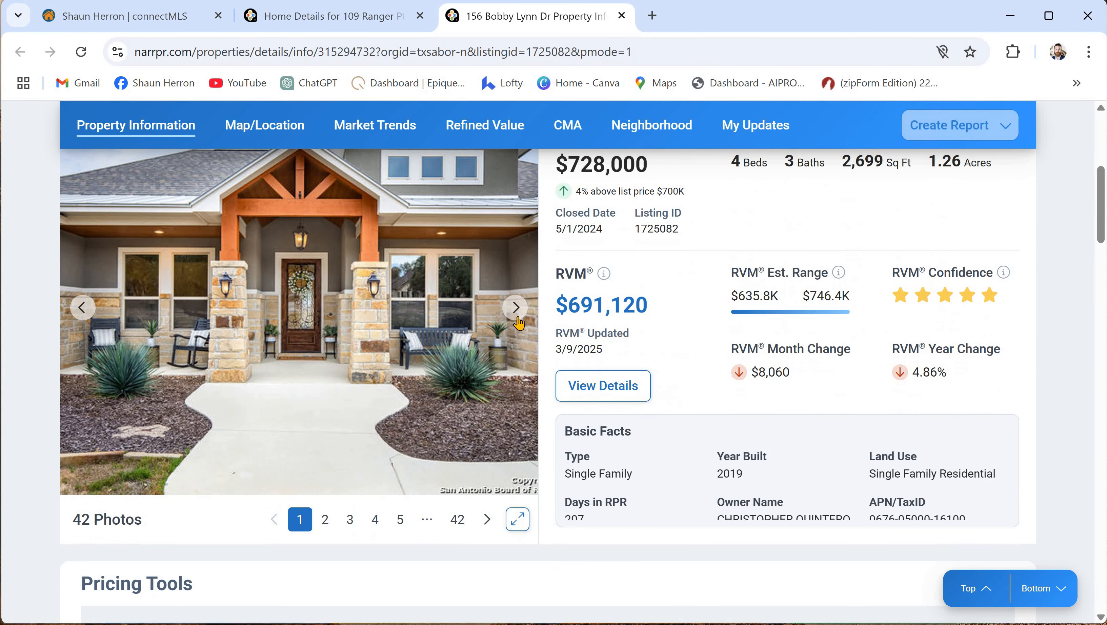
left_click(515, 308)
left_click(515, 308)
left_click(516, 308)
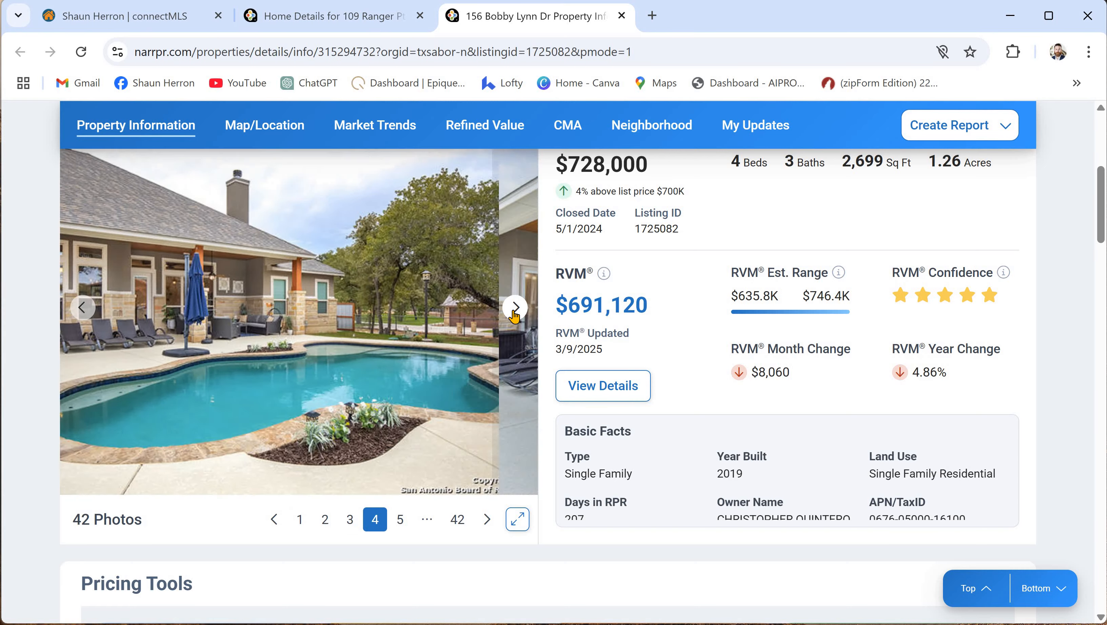
left_click(515, 308)
left_click(514, 308)
left_click(514, 308)
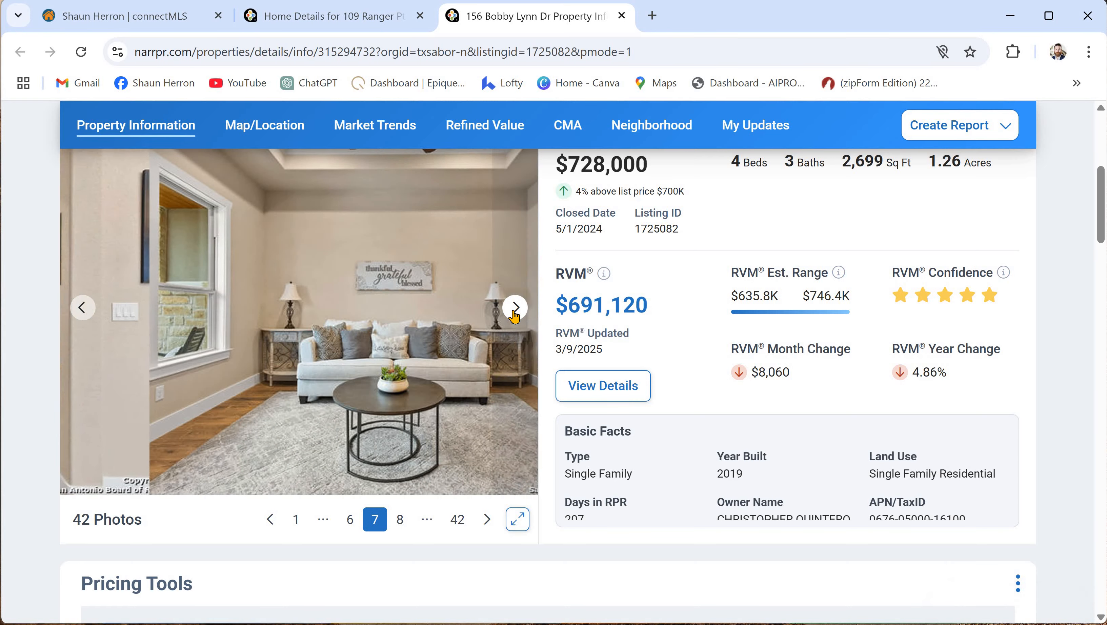
left_click(514, 308)
left_click(515, 308)
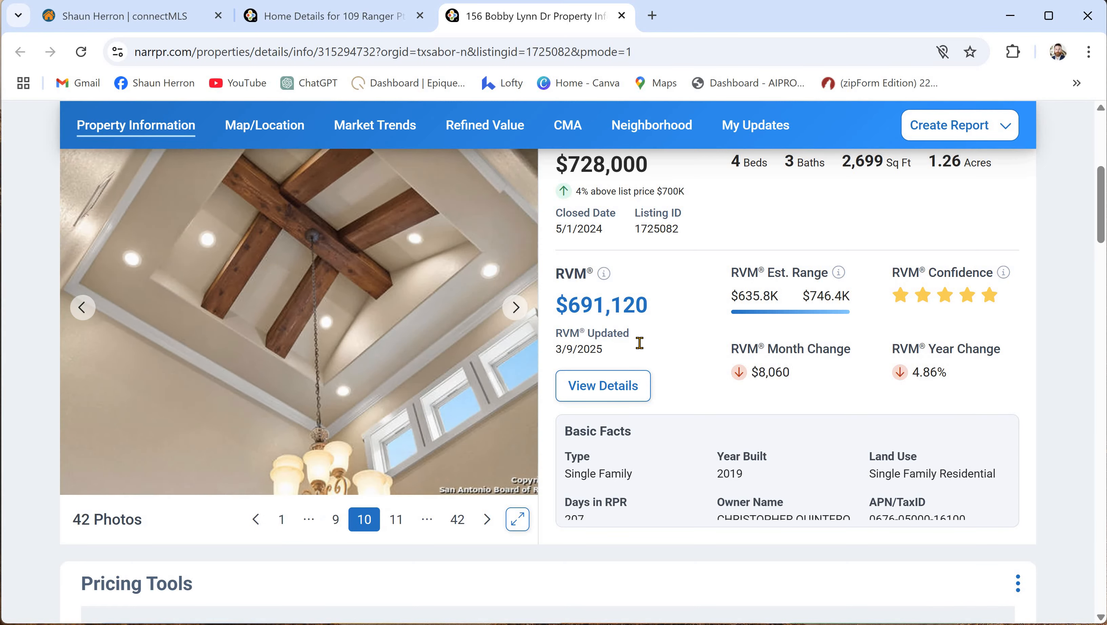
scroll(569, 421, "up", 6)
key("ctrl+shift+Tab")
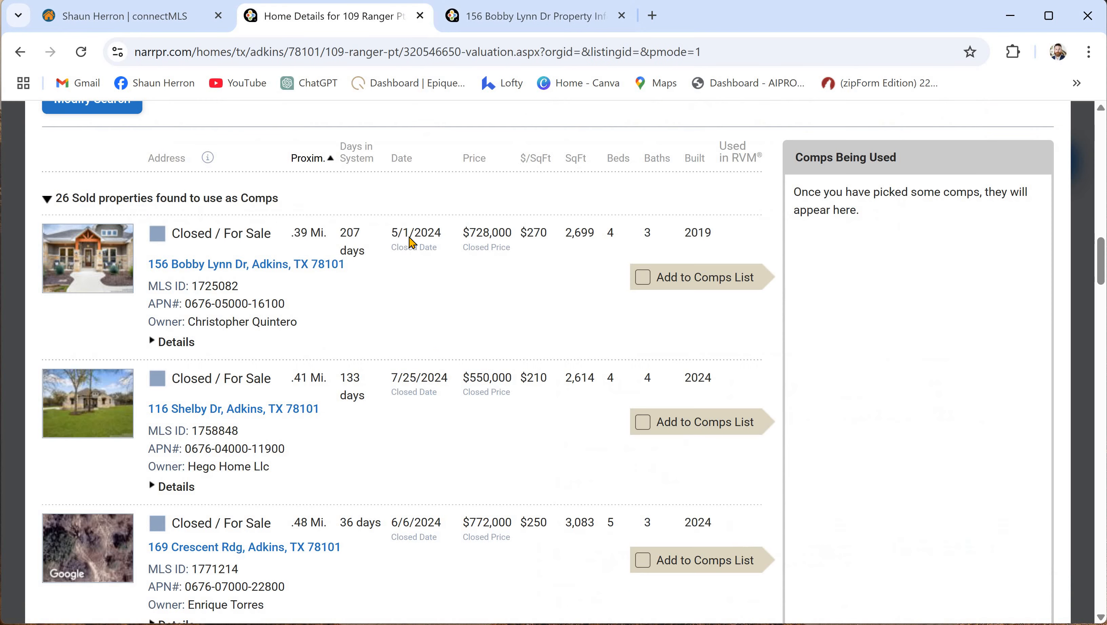
scroll(411, 520, "up", 2)
left_click(642, 277)
scroll(555, 388, "down", 5)
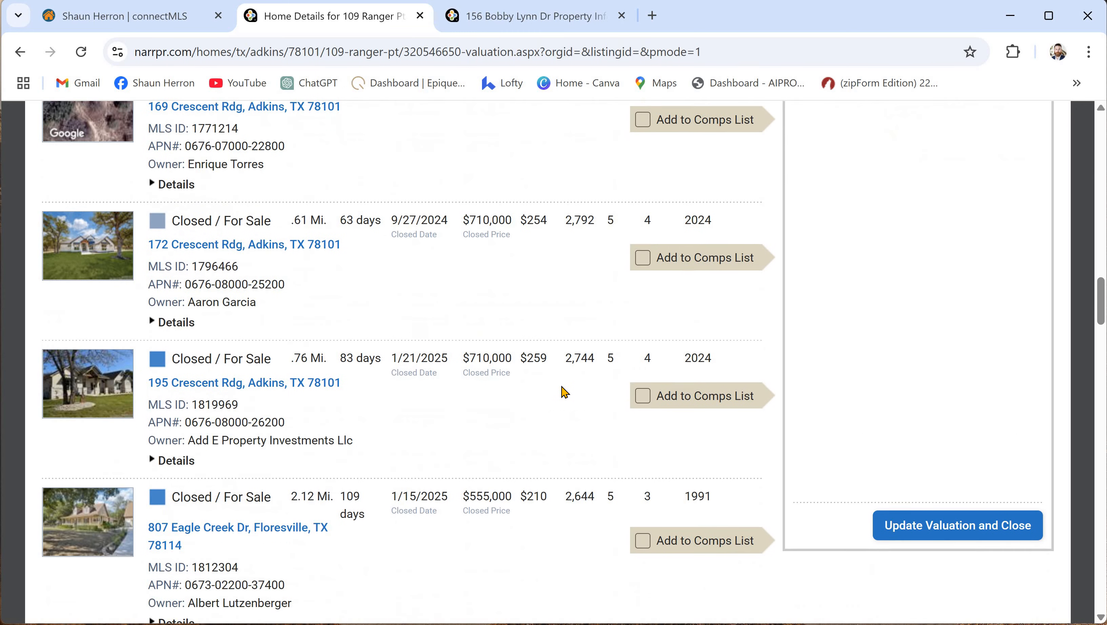
scroll(565, 392, "down", 2)
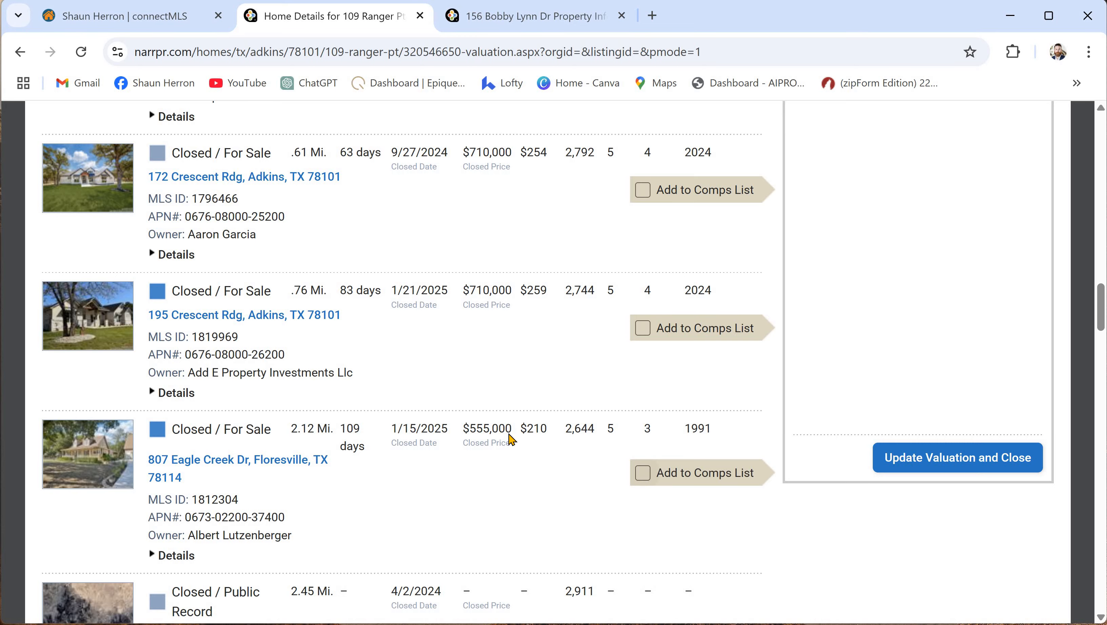
scroll(524, 462, "up", 5)
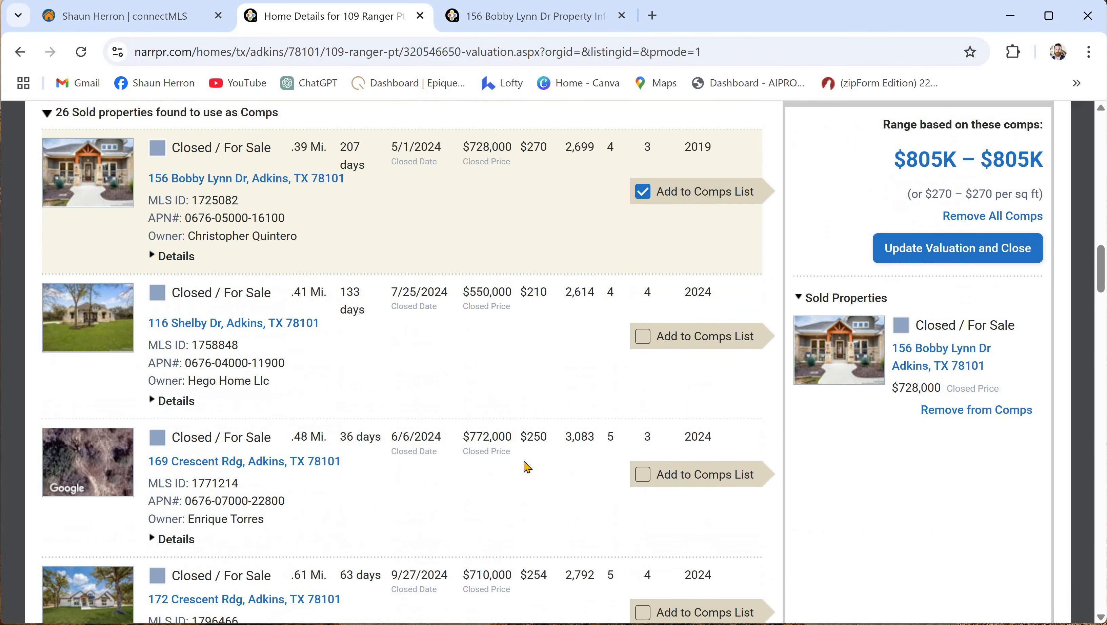
left_click(643, 475)
scroll(657, 372, "down", 3)
left_click(641, 362)
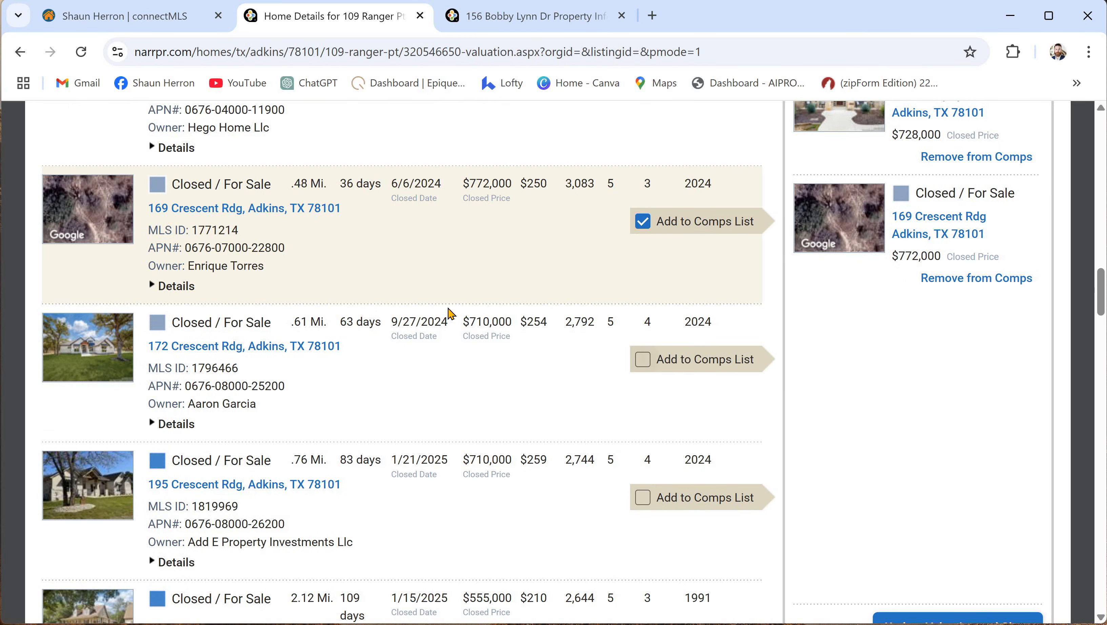
scroll(468, 311, "down", 7)
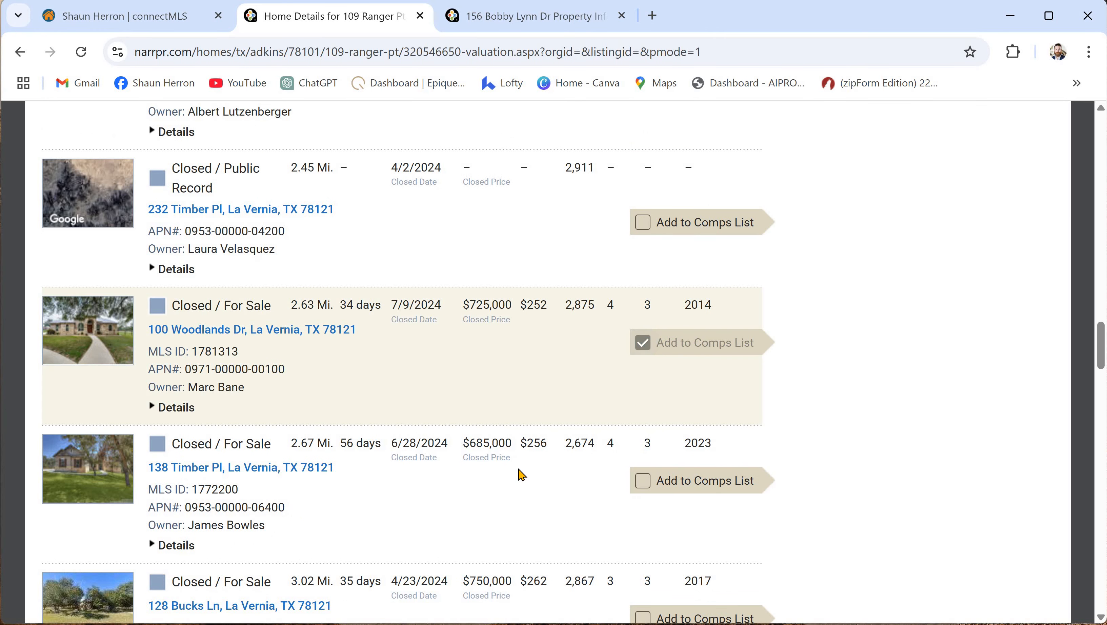
scroll(521, 475, "up", 8)
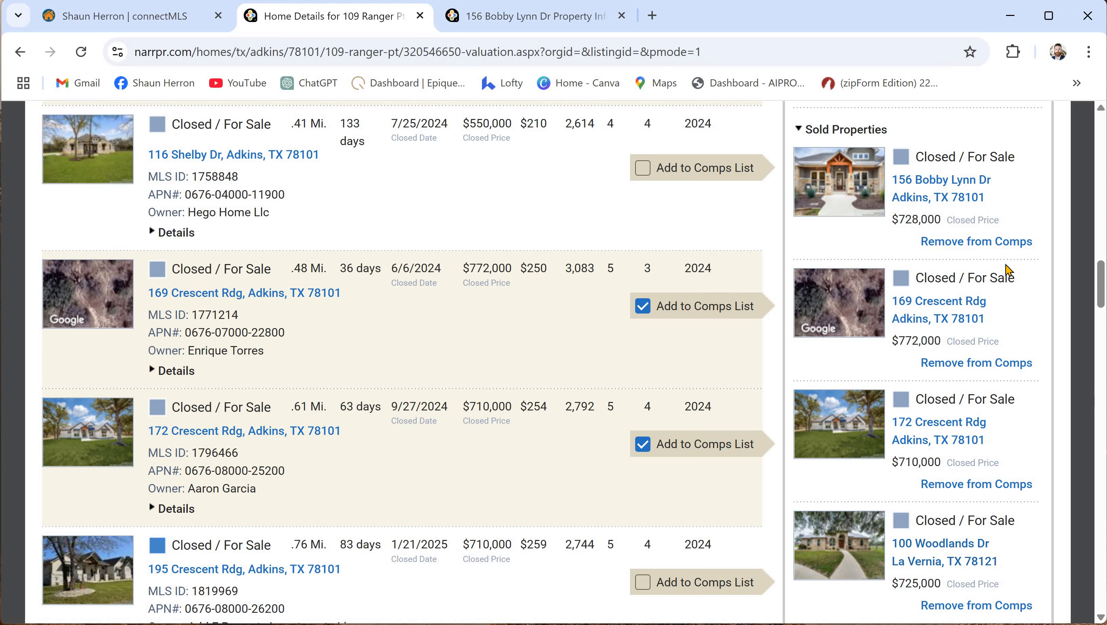
scroll(454, 486, "up", 3)
- Add Active For Sale and Pending statuses, limit Off Market Date to the last 6 months, and search
scroll(310, 484, "up", 6)
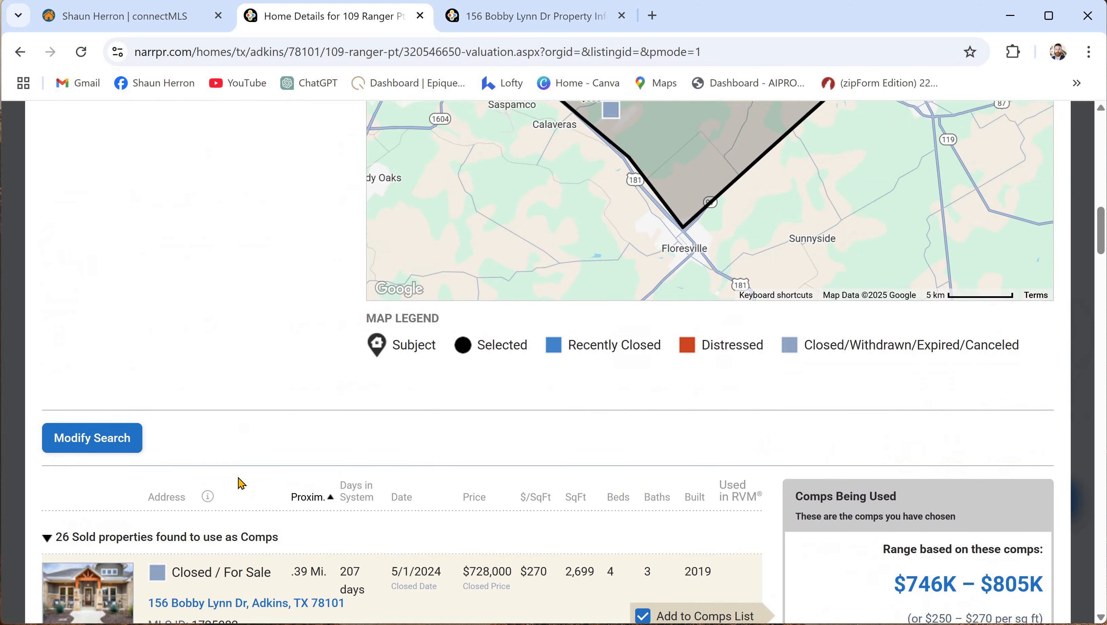
scroll(97, 514, "down", 1)
left_click(92, 523)
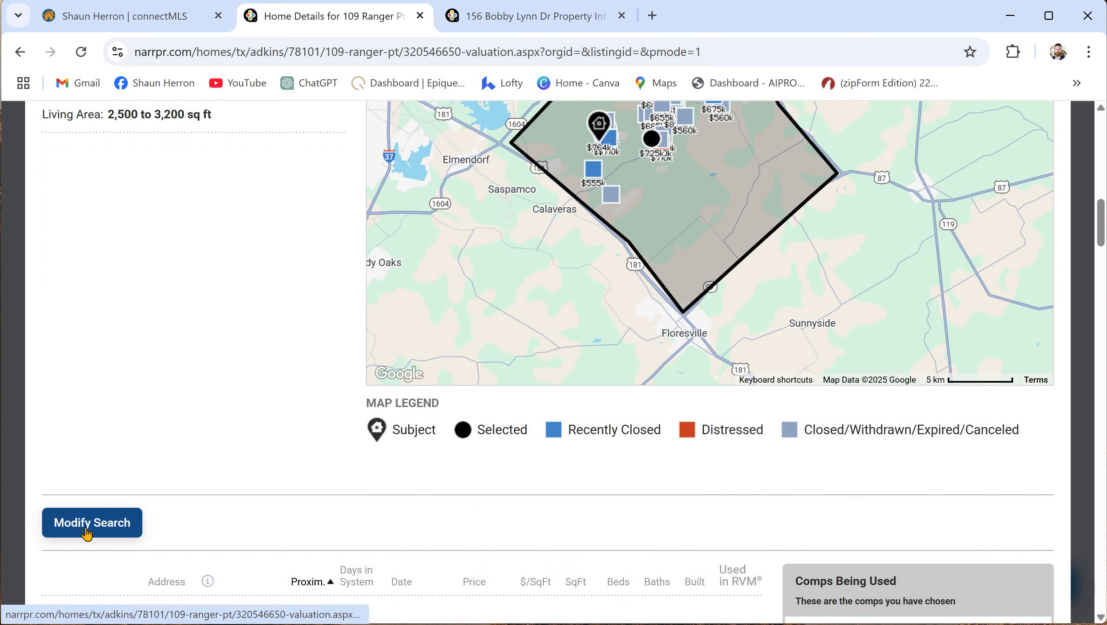
scroll(225, 306, "up", 4)
scroll(224, 305, "up", 1)
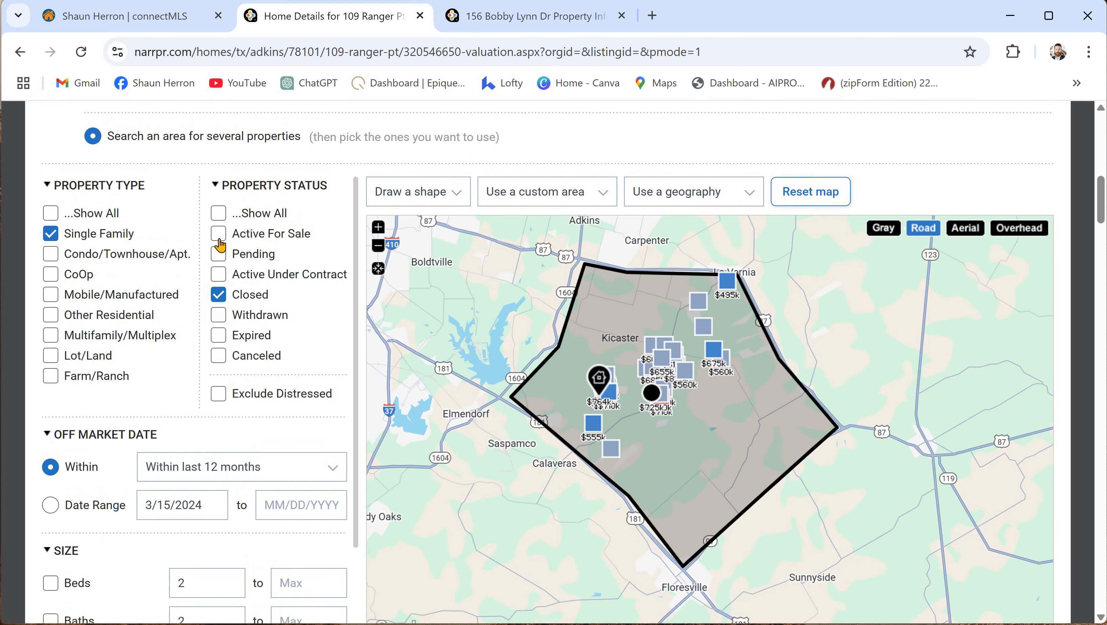
left_click(218, 237)
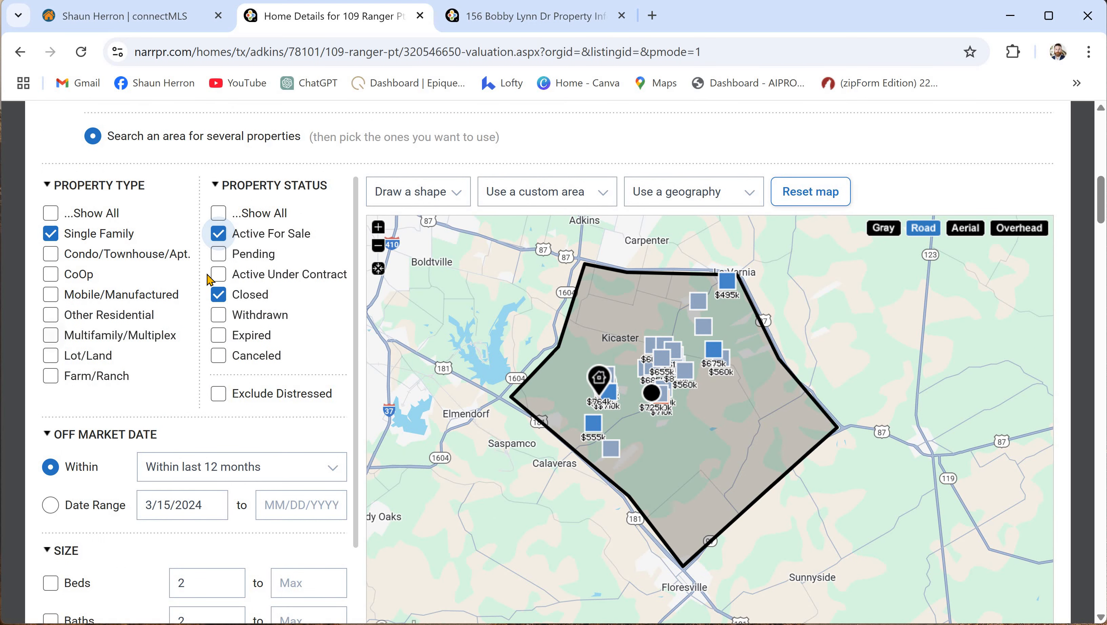
left_click(228, 256)
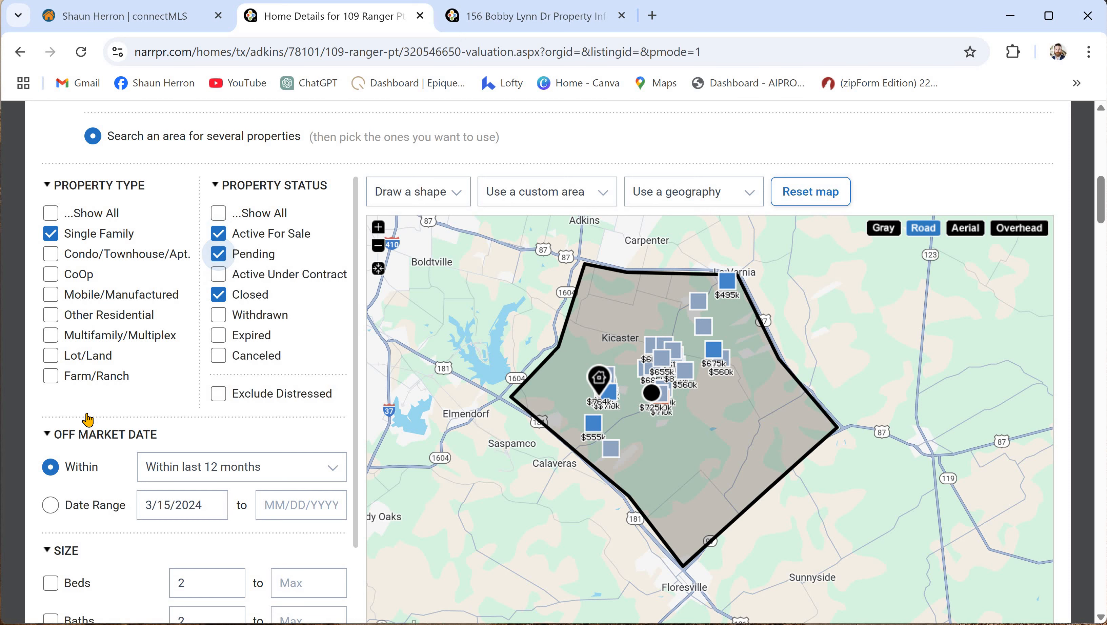
scroll(197, 416, "down", 2)
left_click(329, 386)
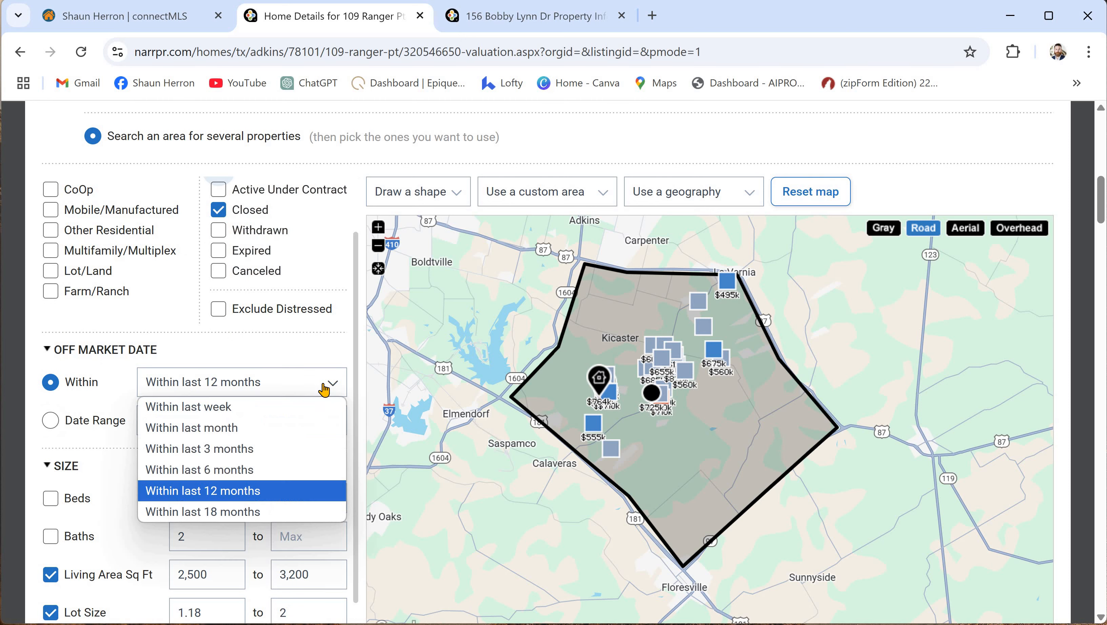
left_click(306, 470)
scroll(237, 458, "down", 5)
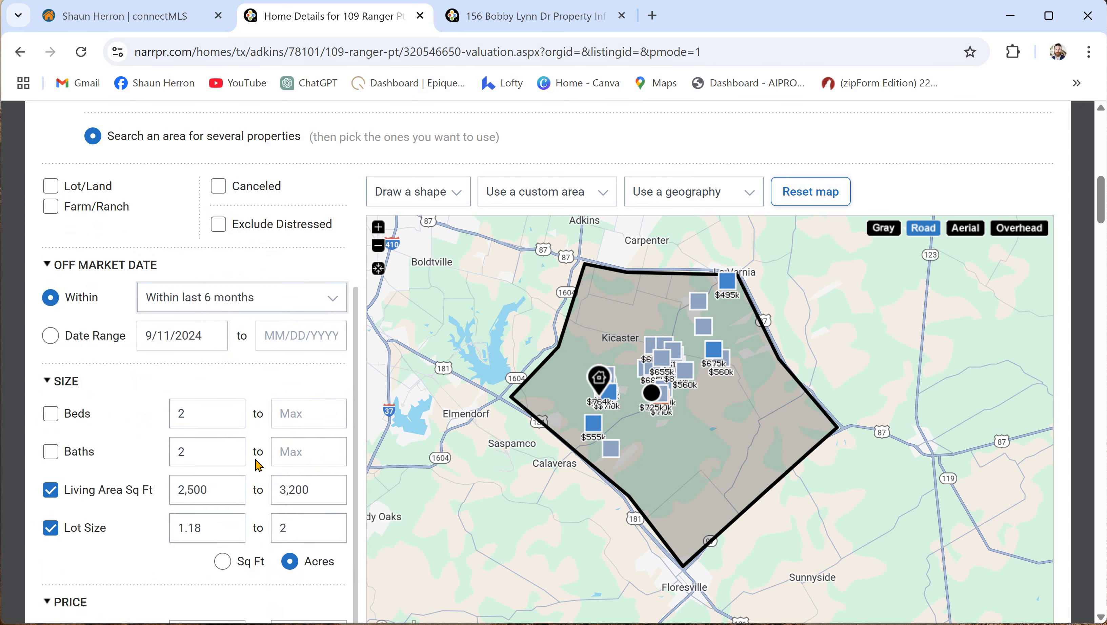
scroll(166, 517, "down", 5)
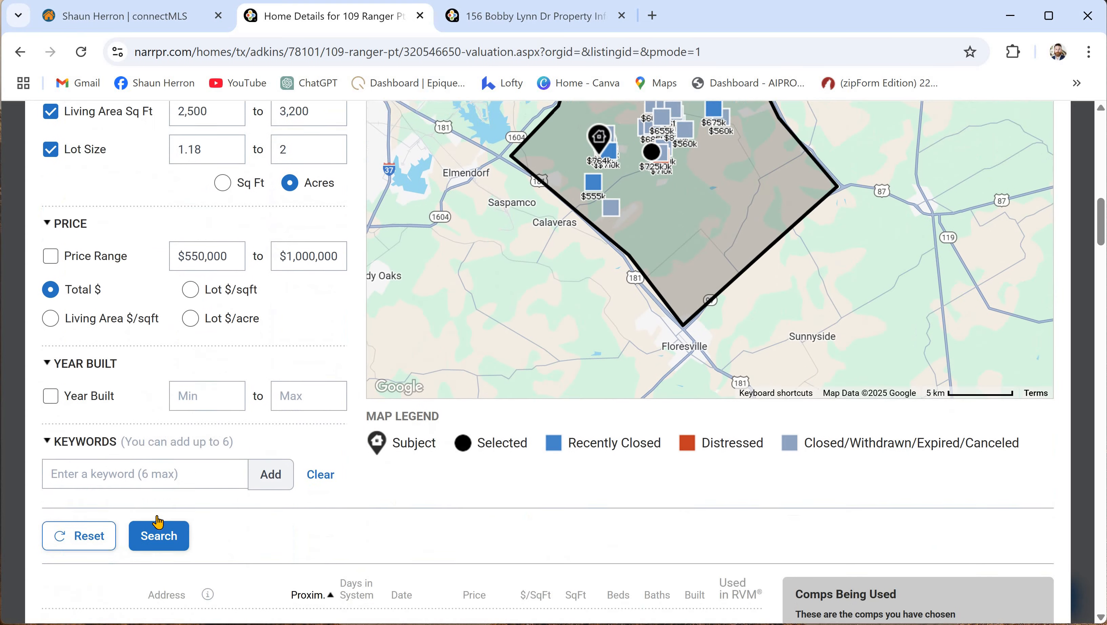
left_click(159, 522)
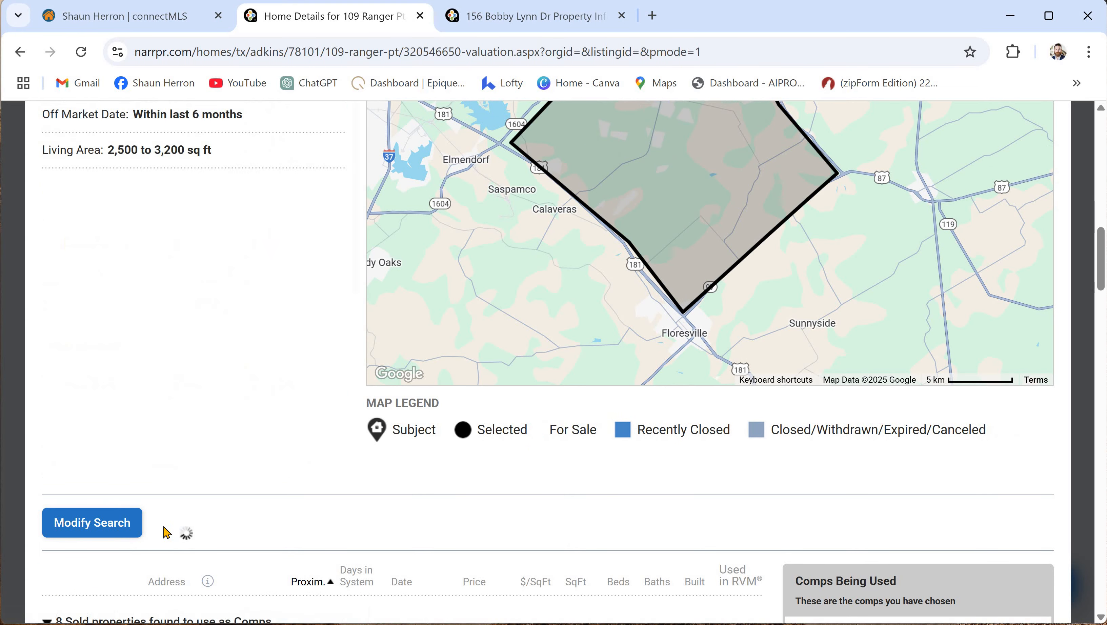
scroll(673, 318, "up", 4)
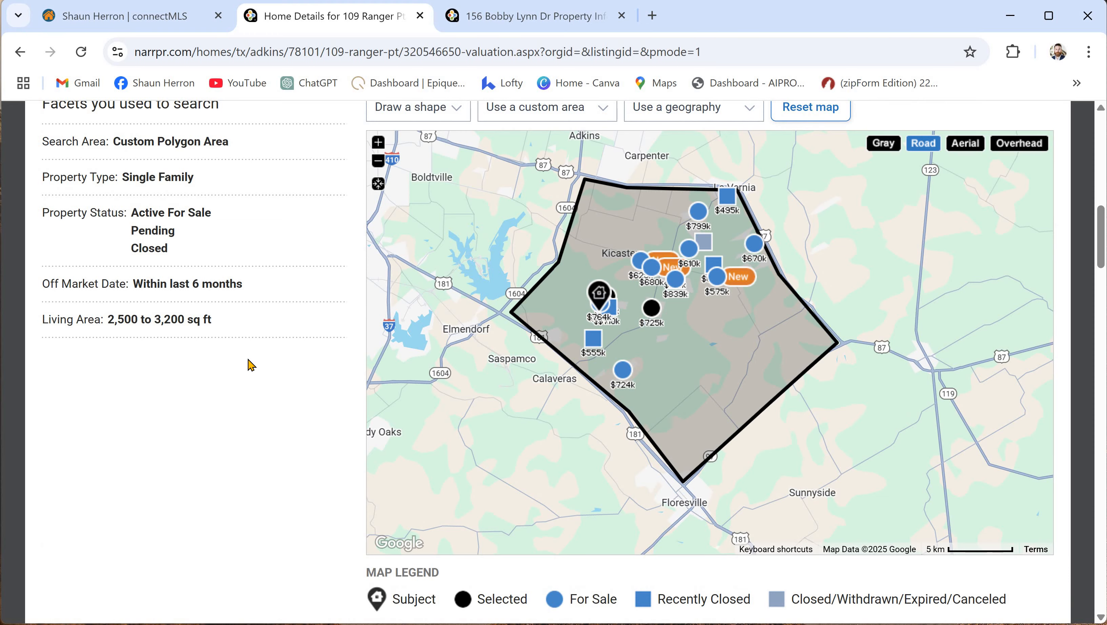
scroll(309, 431, "down", 10)
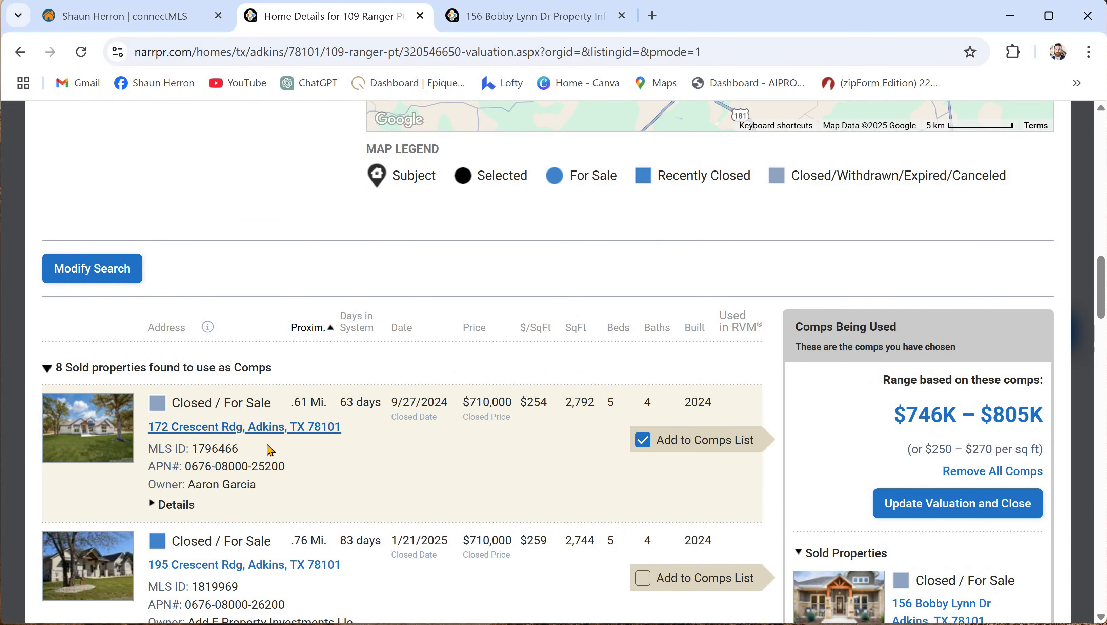
scroll(284, 462, "down", 17)
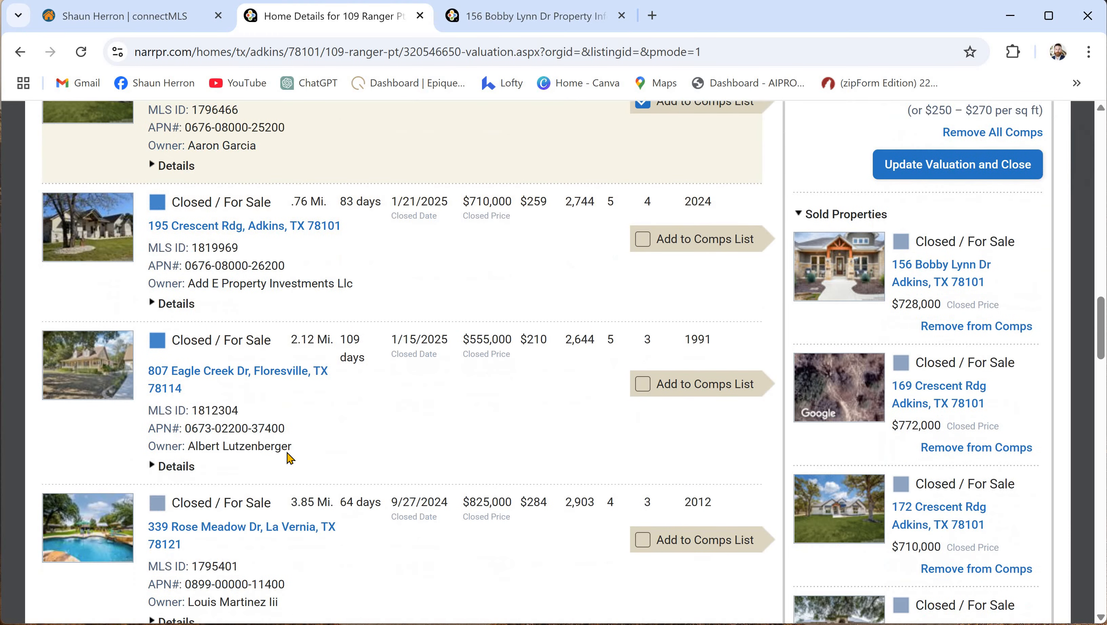
scroll(289, 458, "down", 13)
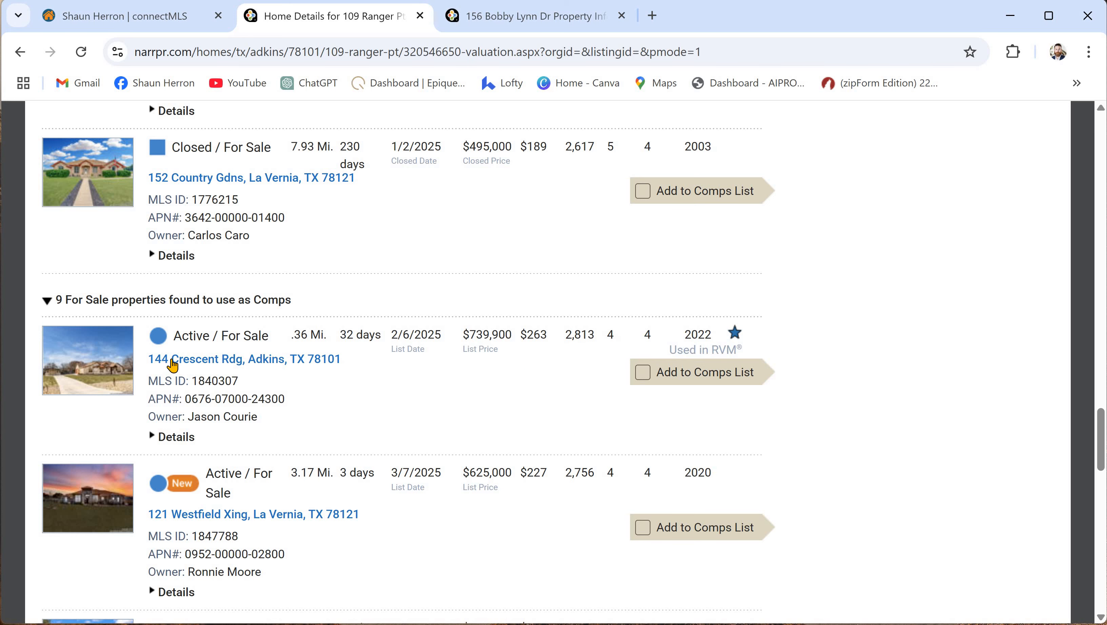
left_click(241, 361)
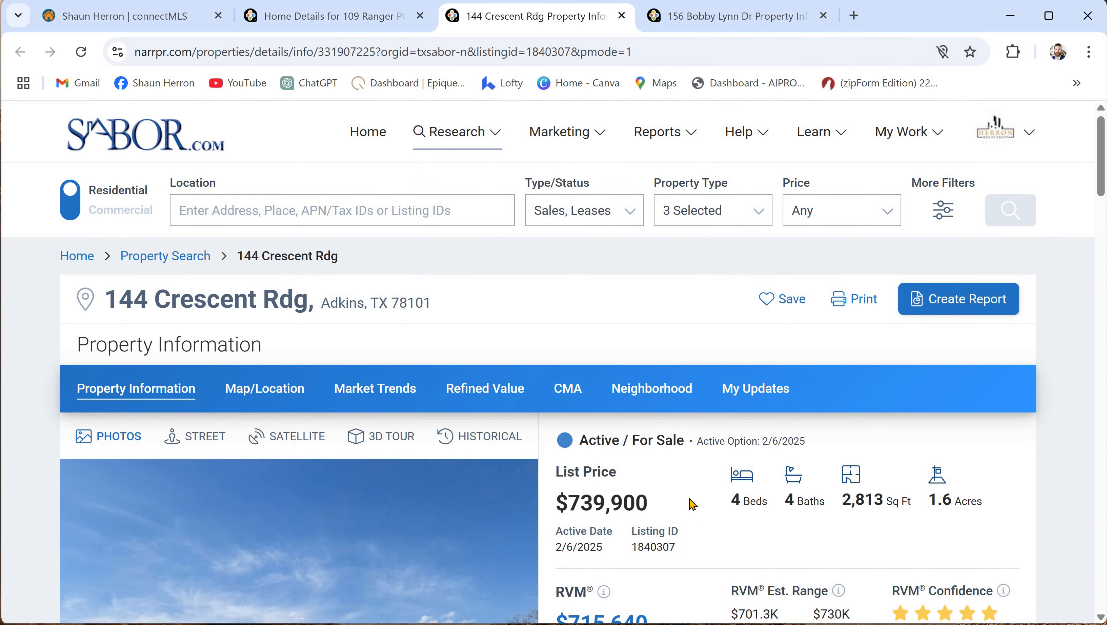
scroll(692, 503, "down", 4)
scroll(680, 470, "up", 3)
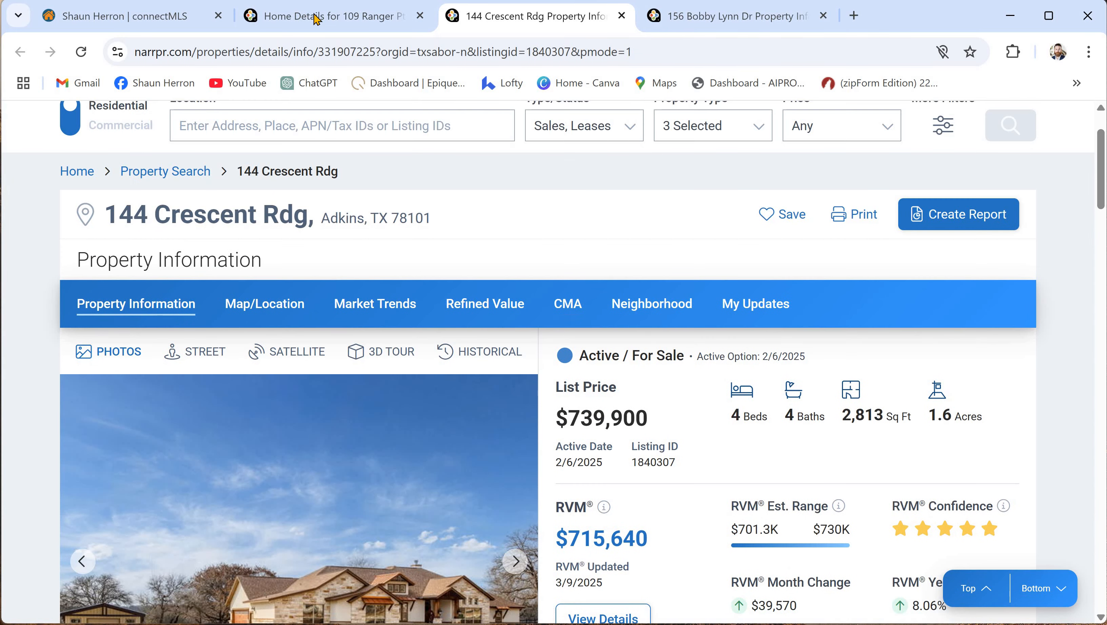
left_click(316, 17)
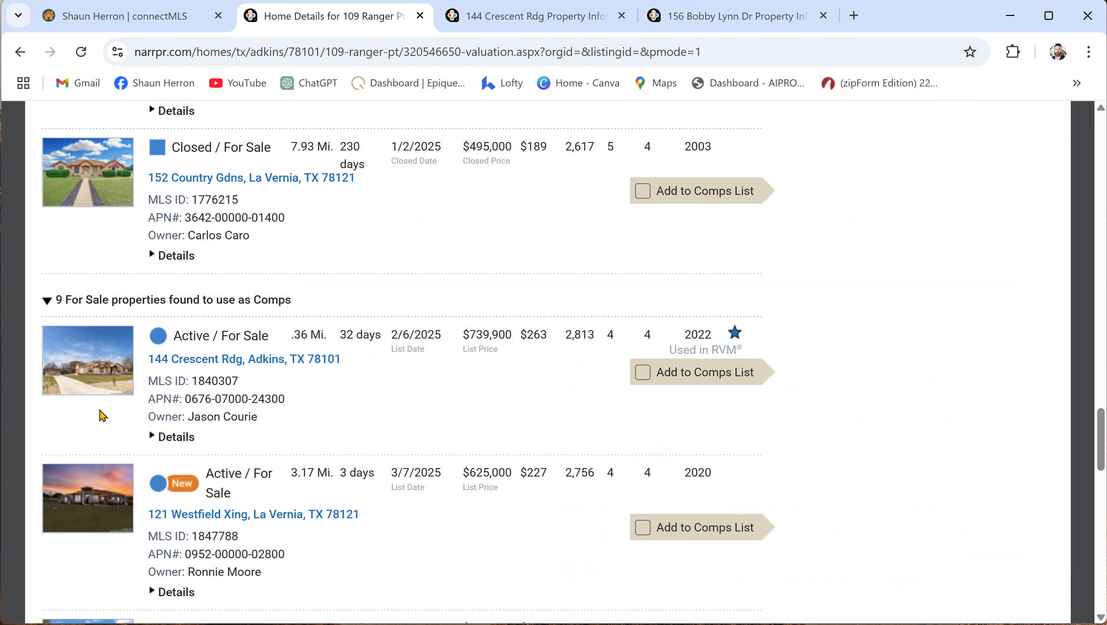
left_click(642, 373)
scroll(569, 394, "up", 15)
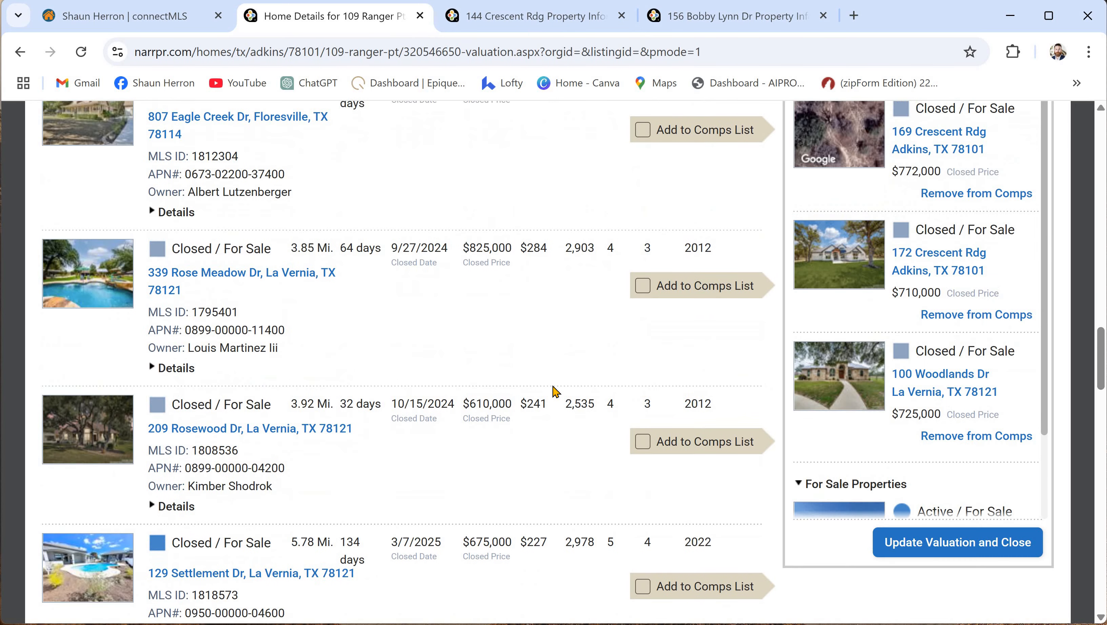
scroll(563, 388, "down", 5)
scroll(969, 300, "down", 2)
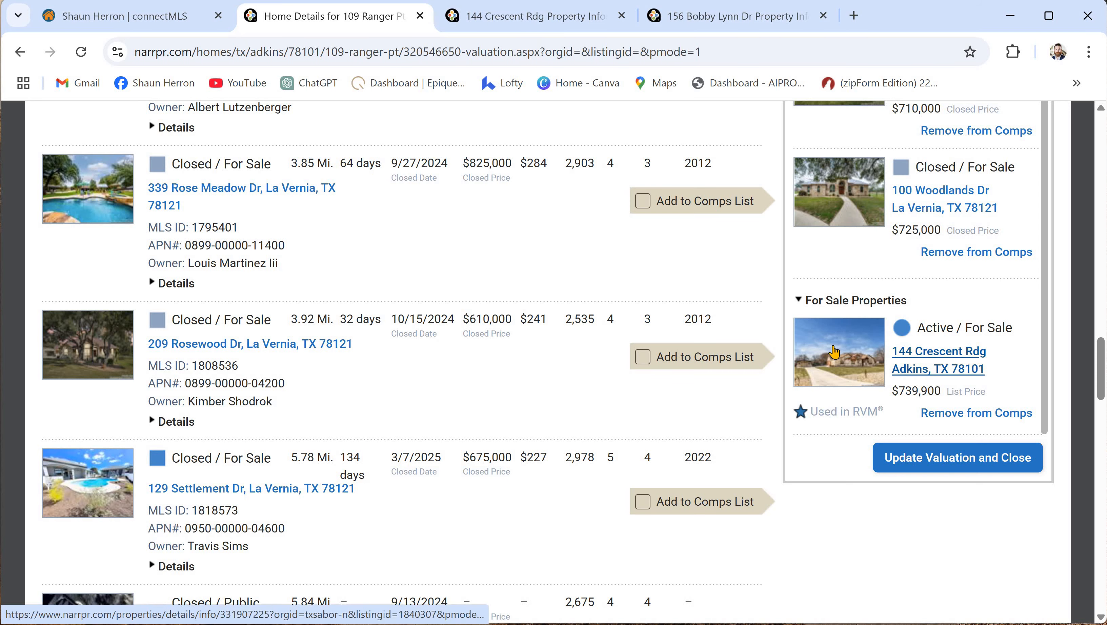
scroll(764, 512, "up", 15)
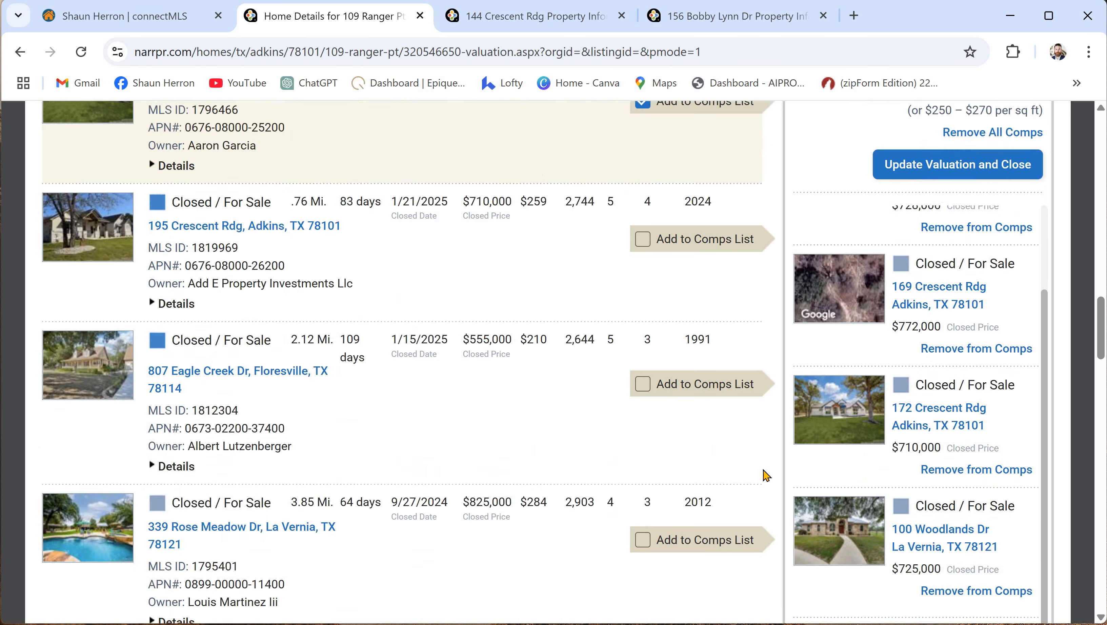
scroll(331, 349, "up", 4)
scroll(331, 350, "down", 14)
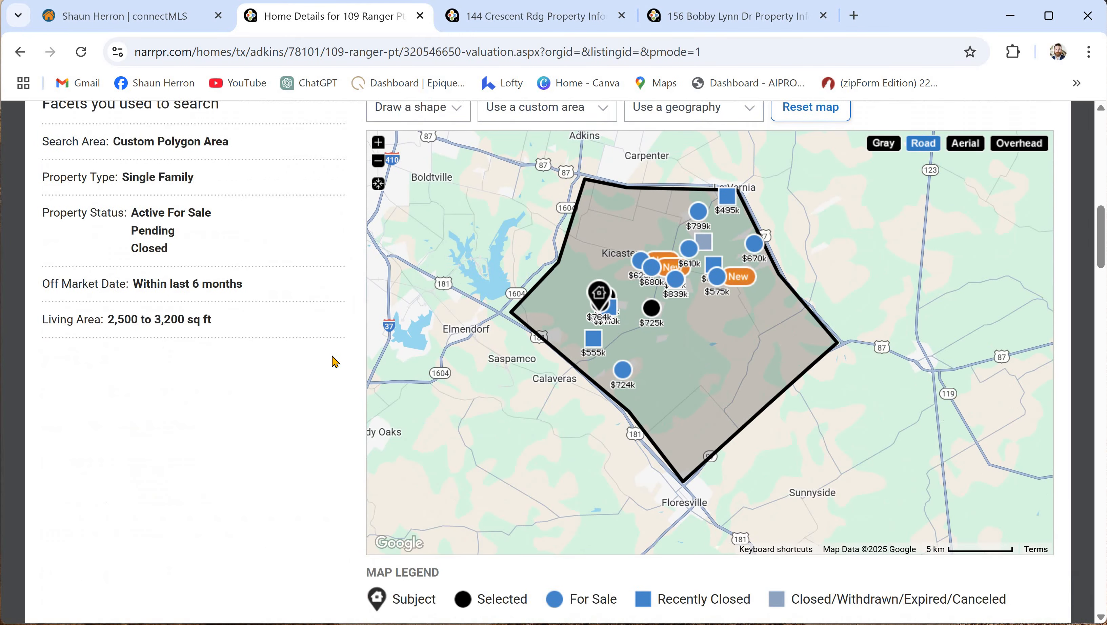
scroll(773, 384, "down", 10)
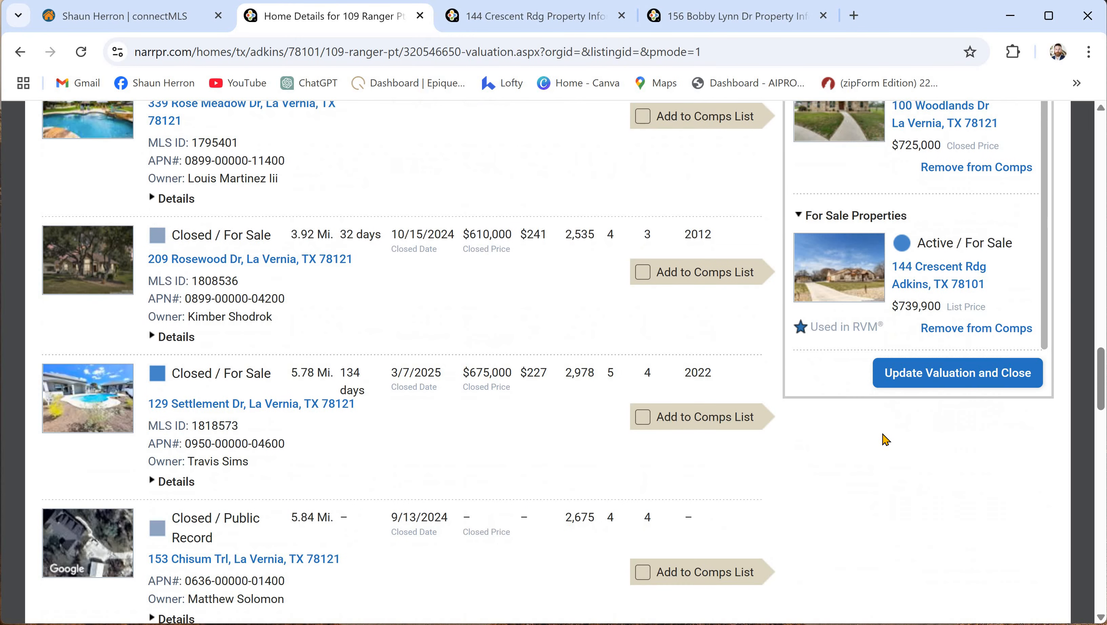
left_click(937, 383)
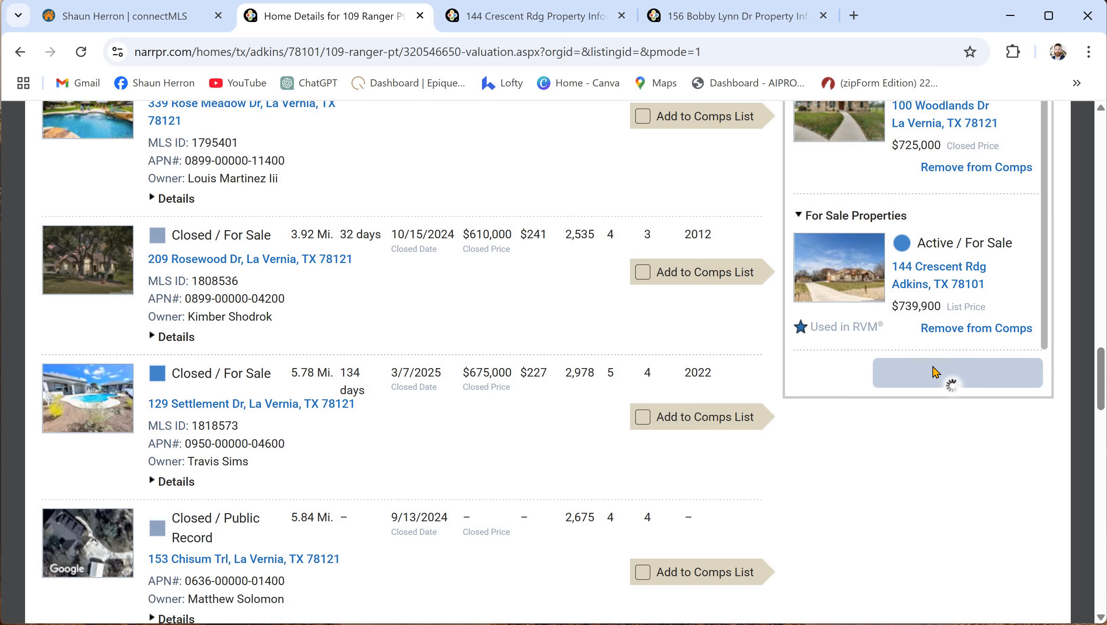
scroll(222, 396, "up", 5)
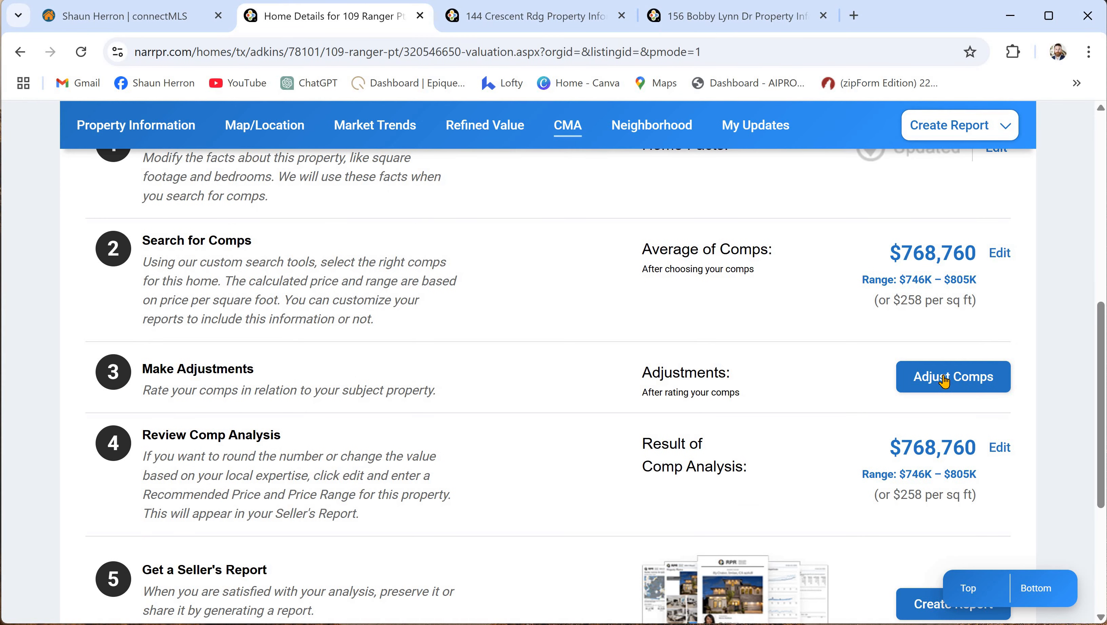
left_click(952, 377)
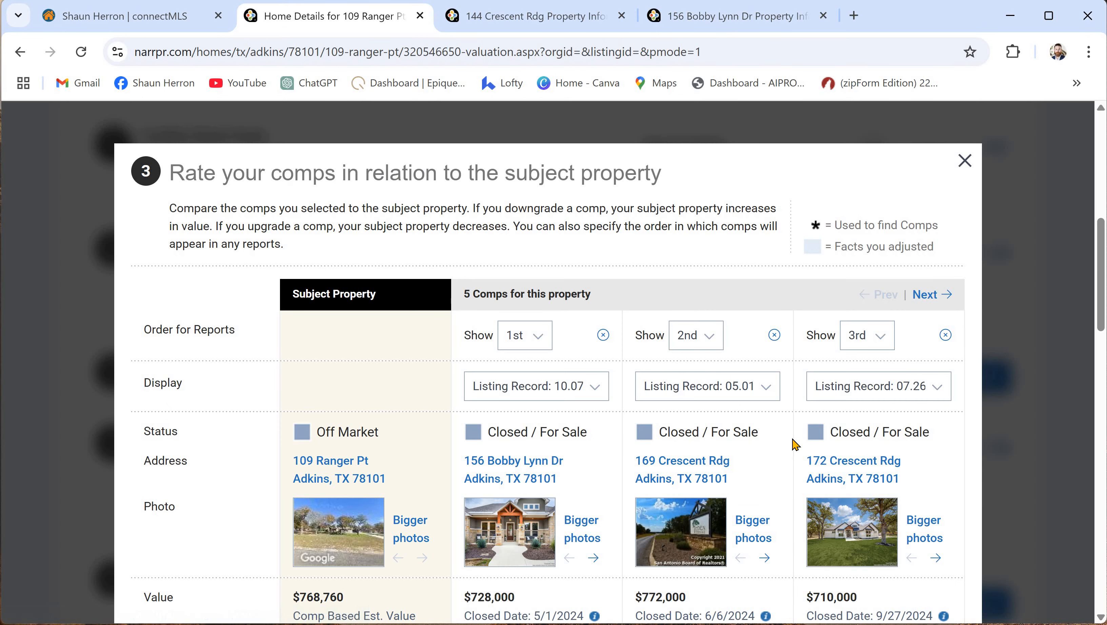
scroll(796, 445, "down", 4)
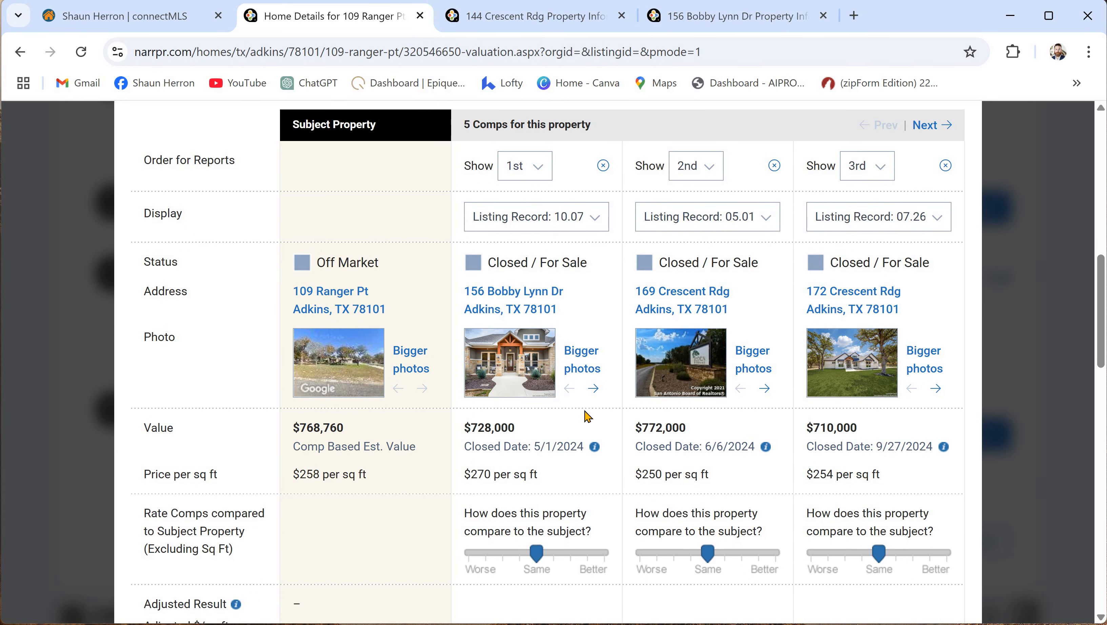
left_click(594, 389)
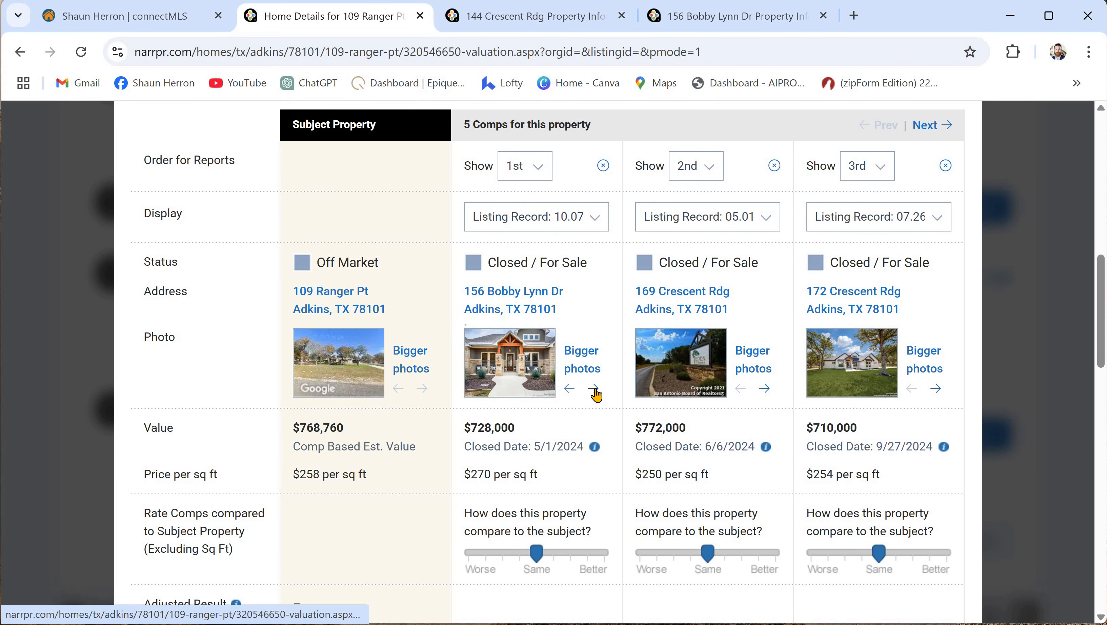
left_click(594, 389)
left_click(593, 389)
left_click(593, 389)
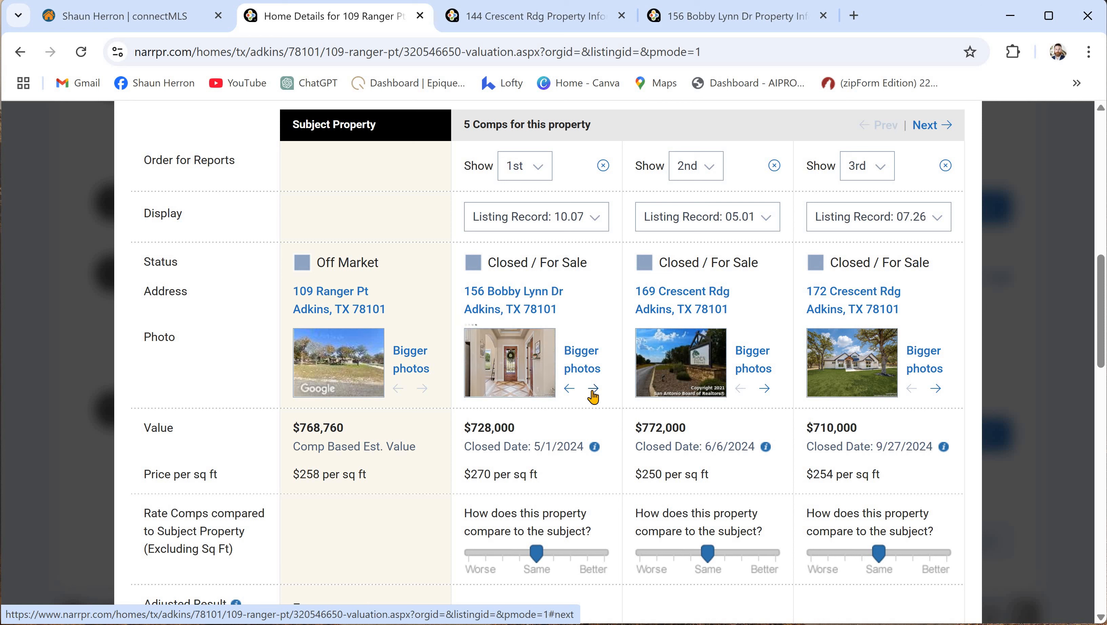
left_click(593, 388)
left_click(593, 389)
left_click(594, 389)
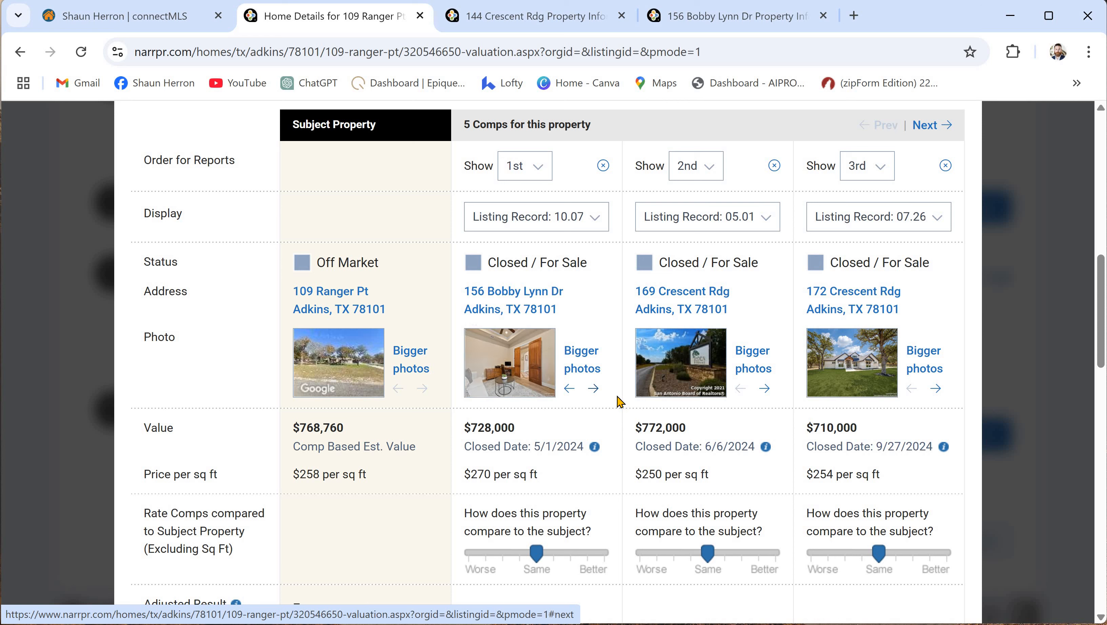
- Advance the second comp's photos three times, past the sign to a utility document
left_click(765, 389)
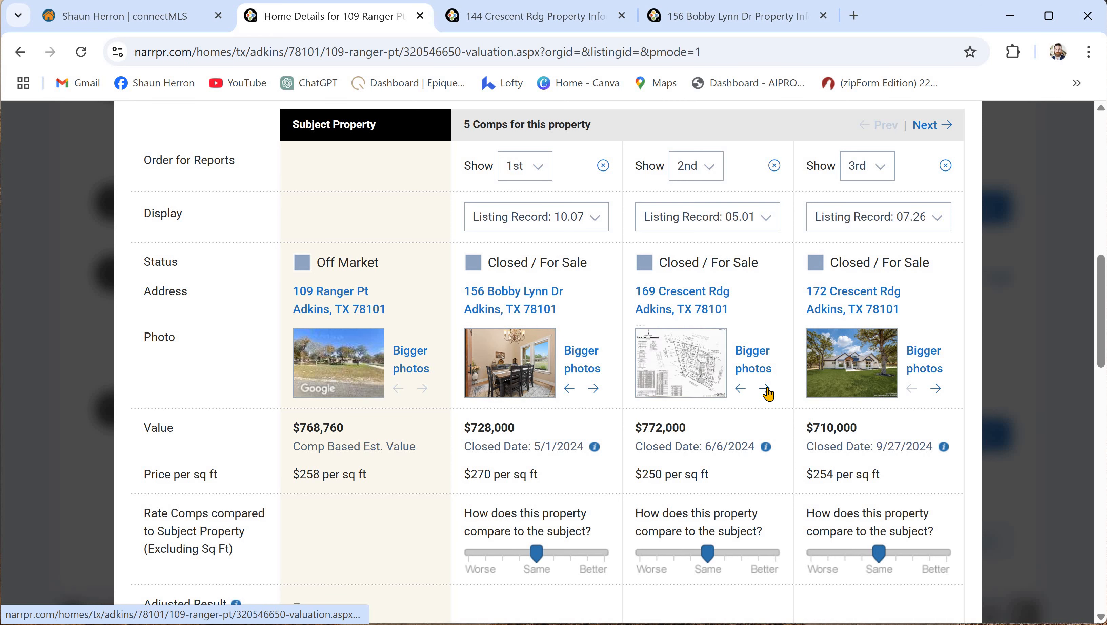
left_click(766, 389)
left_click(766, 389)
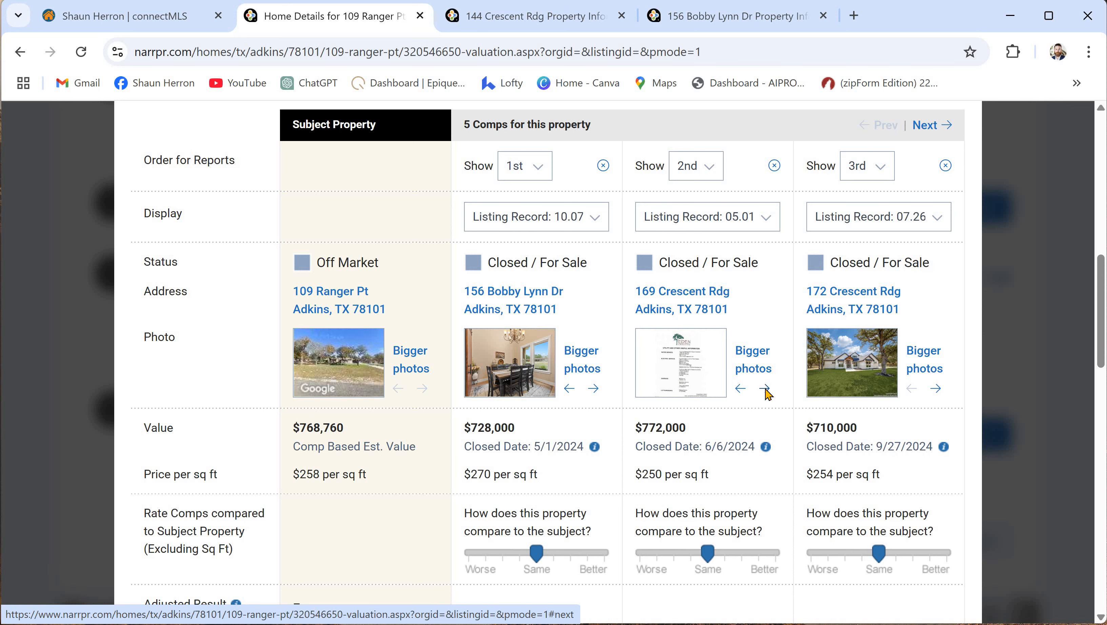
scroll(714, 425, "down", 2)
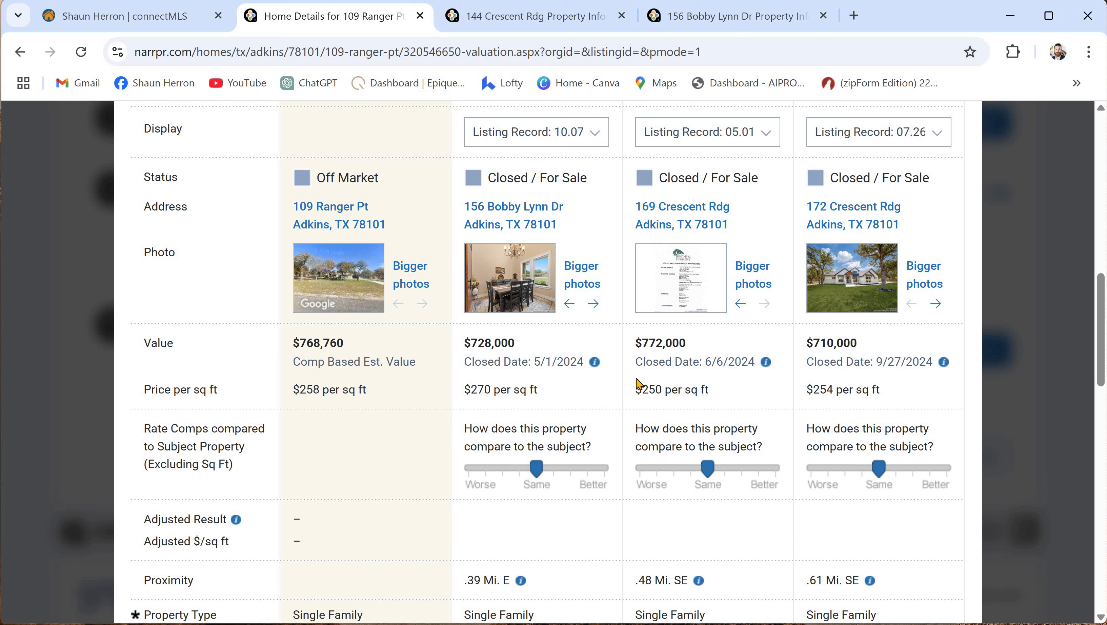
- Try several ratings for the first comp, settling on one notch toward Better
left_click(548, 472)
left_click(538, 475)
left_click(551, 474)
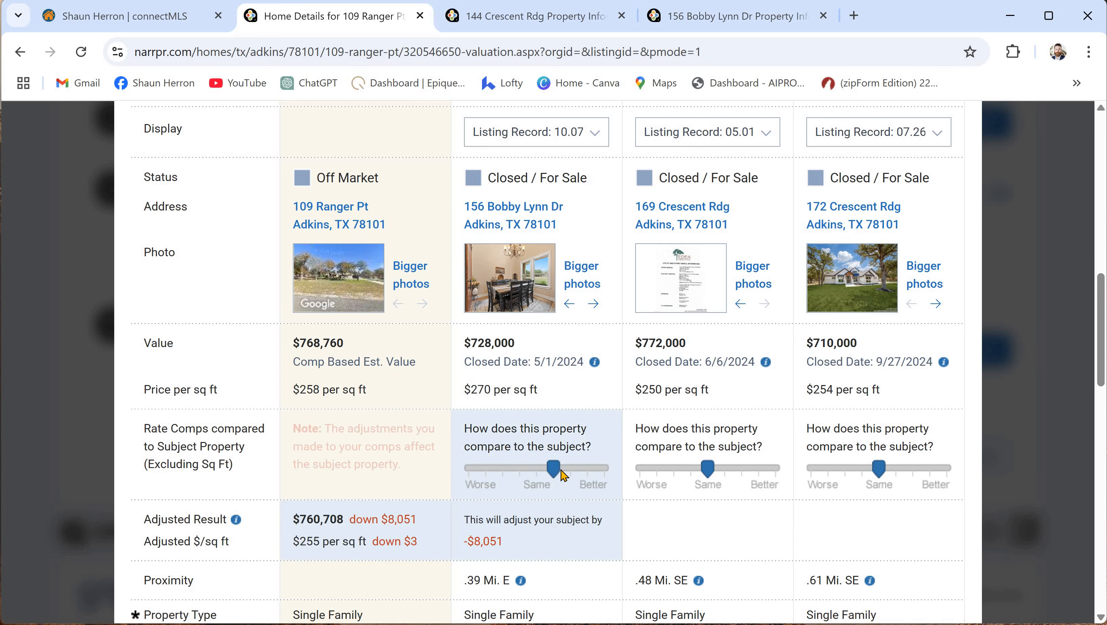
left_click(573, 473)
left_click(588, 477)
left_click(569, 474)
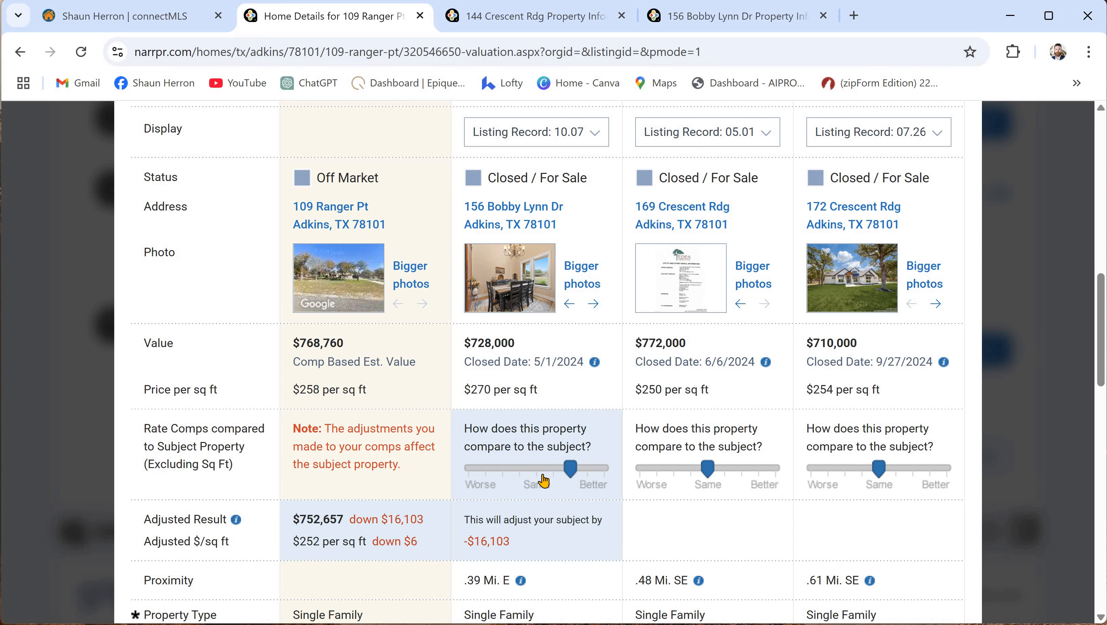
left_click(537, 475)
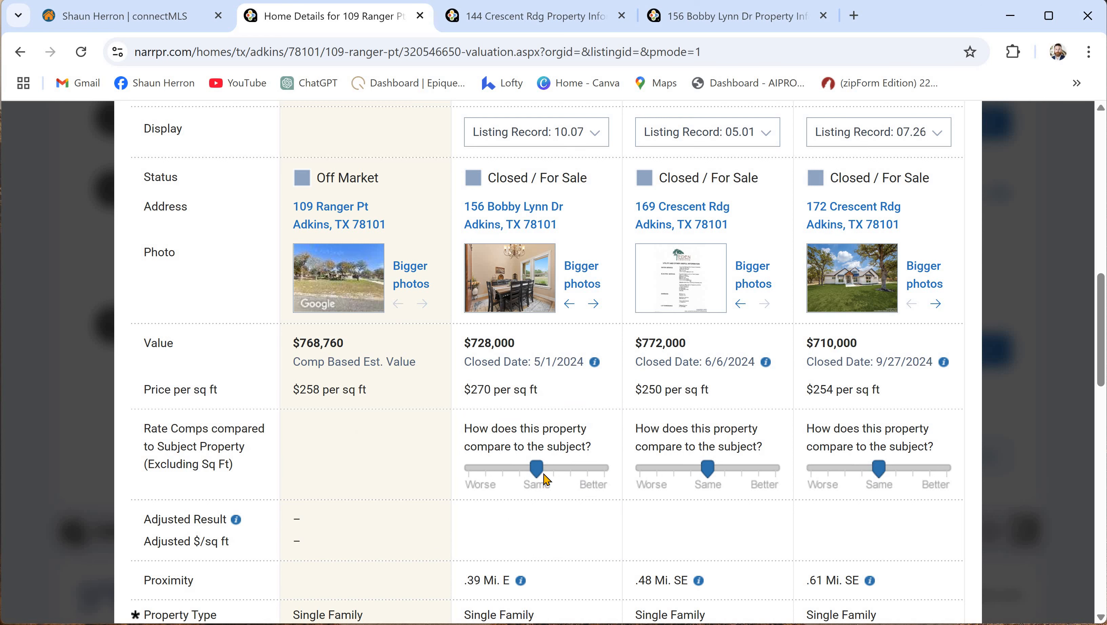
left_click(514, 475)
left_click(495, 475)
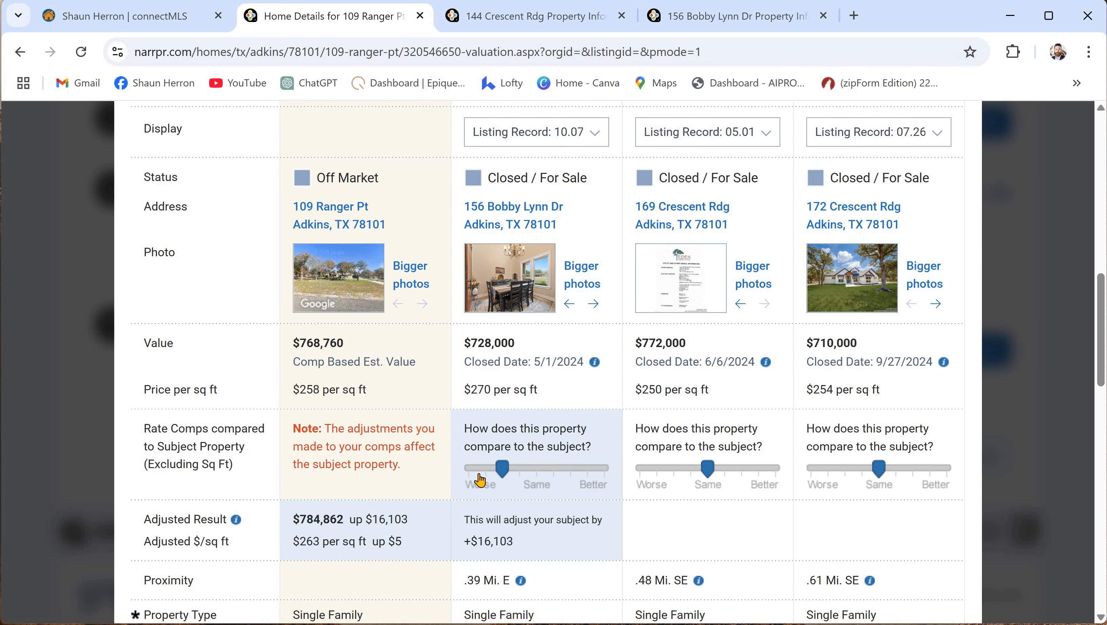
left_click(479, 474)
left_click(470, 473)
left_click_drag(515, 469, 612, 469)
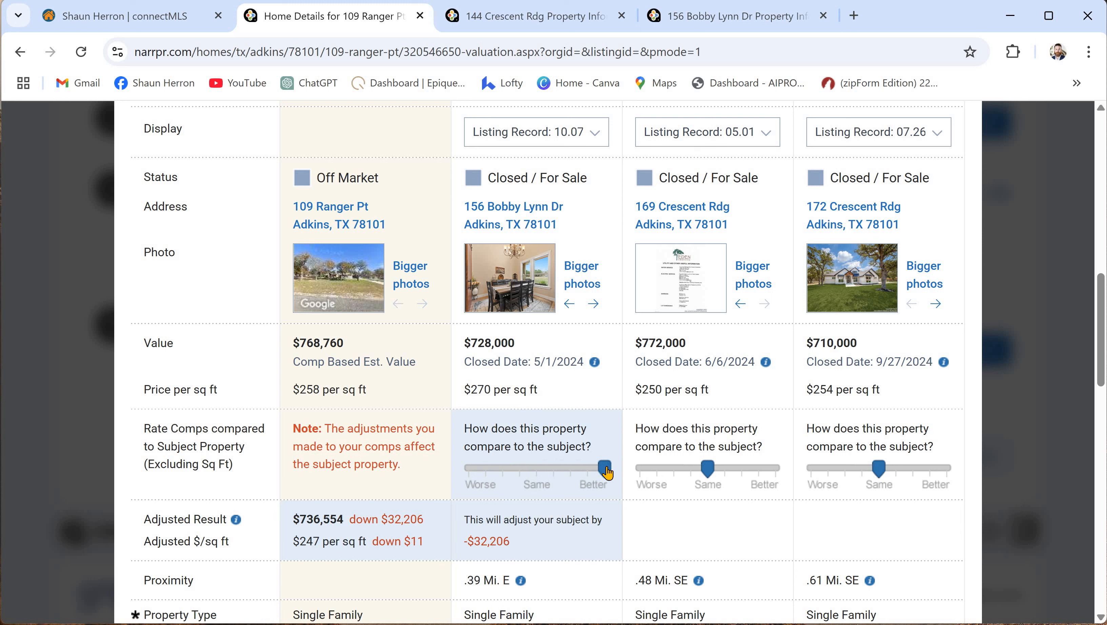
left_click(506, 470)
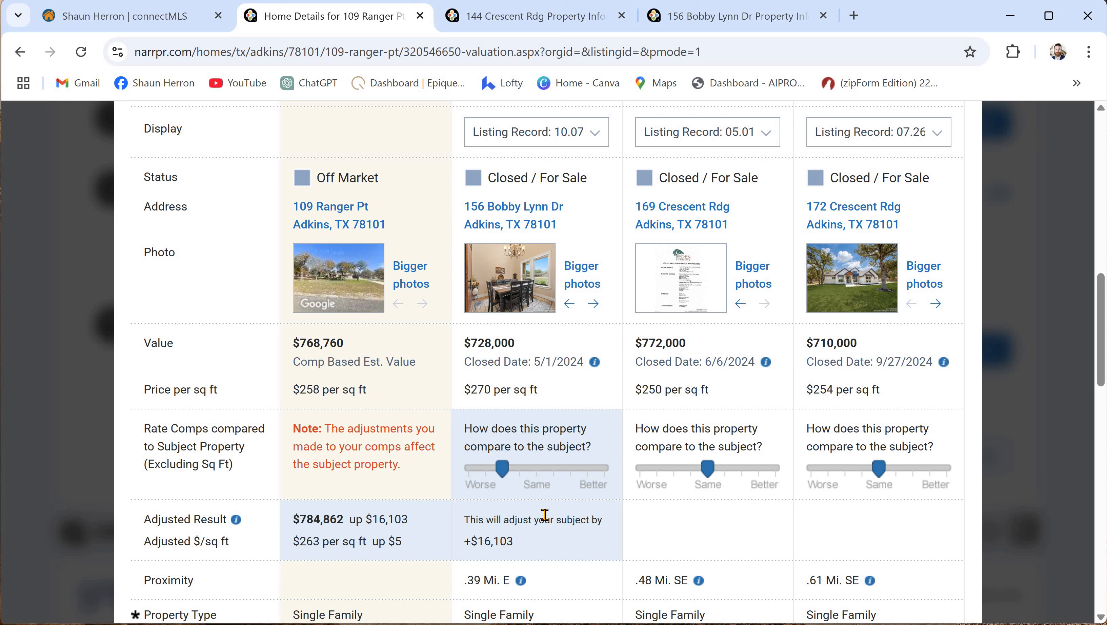
left_click_drag(504, 472, 519, 471)
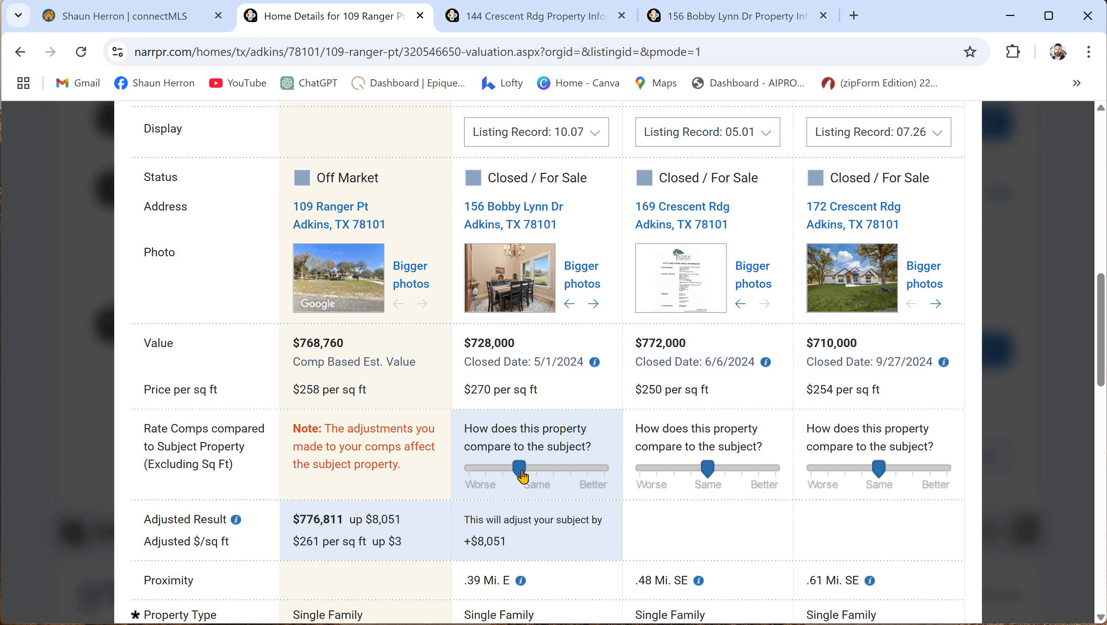
left_click_drag(524, 470, 553, 474)
left_click(553, 474)
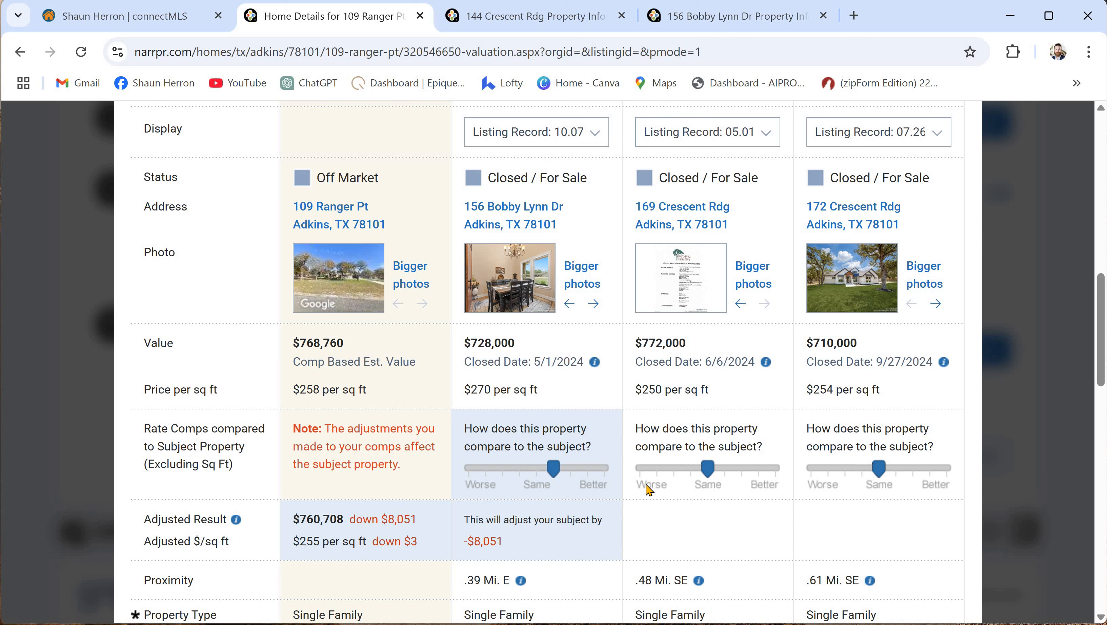
- Rate the second comp one notch Better and the third comp Worse, giving $768,402
left_click(725, 472)
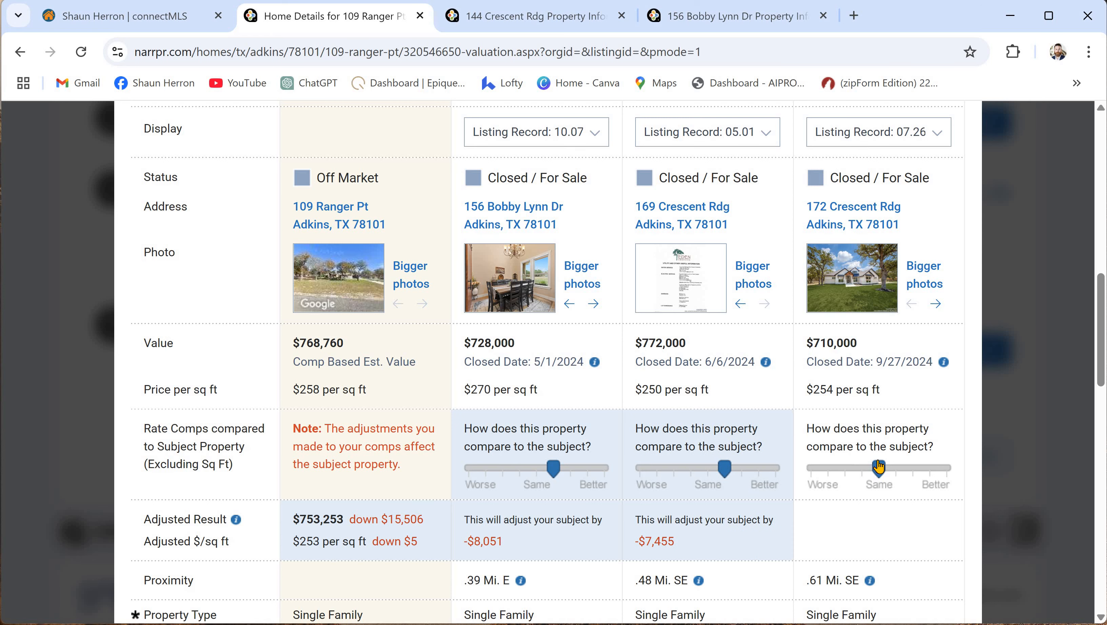
left_click_drag(857, 469, 846, 469)
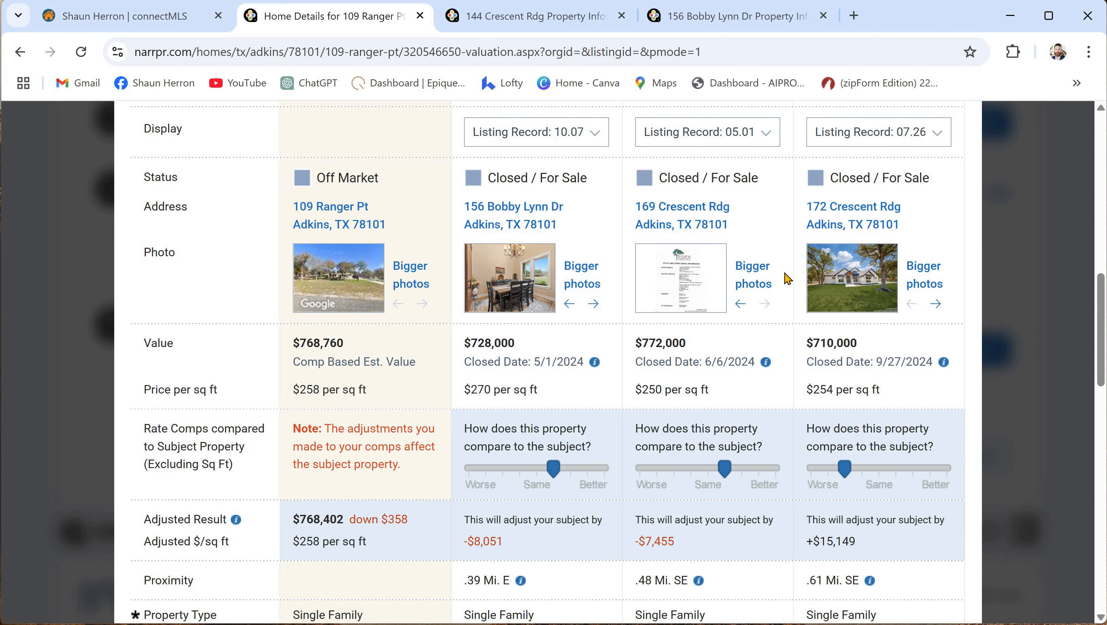
scroll(788, 278, "down", 8)
scroll(788, 281, "down", 12)
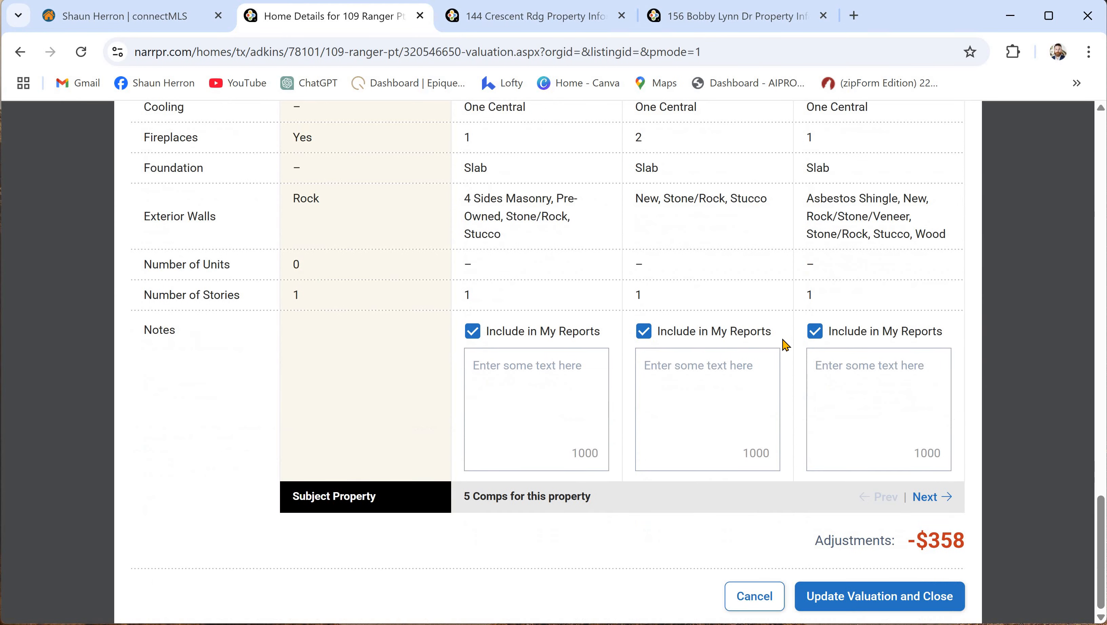
scroll(788, 346, "up", 18)
scroll(804, 359, "up", 5)
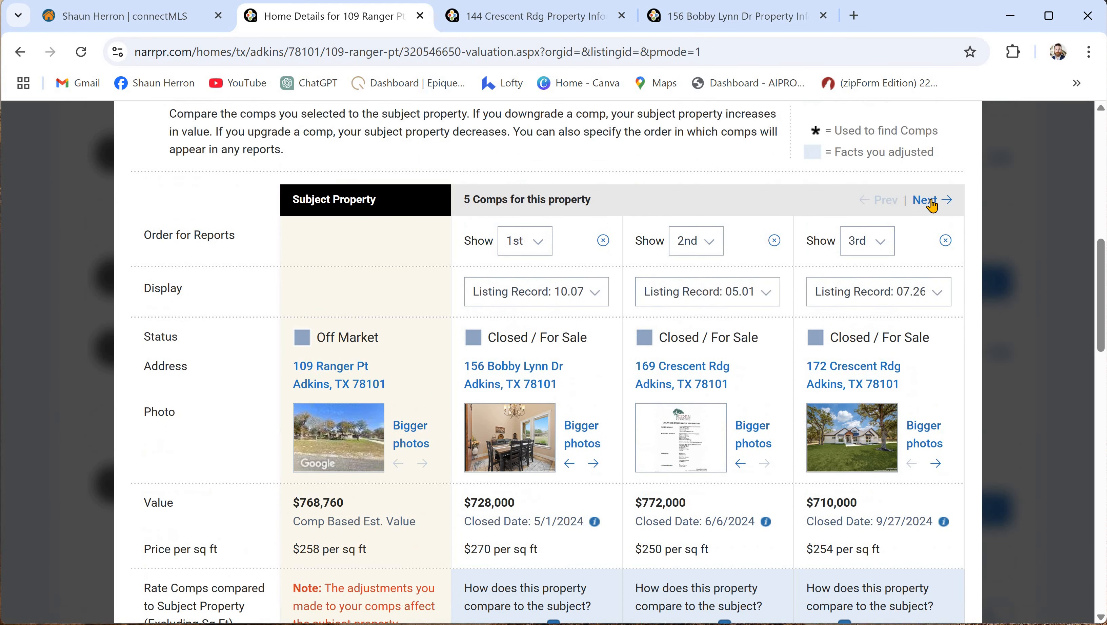
- Rate comp 3 same, comp 4 slightly worse and comp 5 slightly better than the subject
left_click(927, 200)
scroll(538, 413, "down", 3)
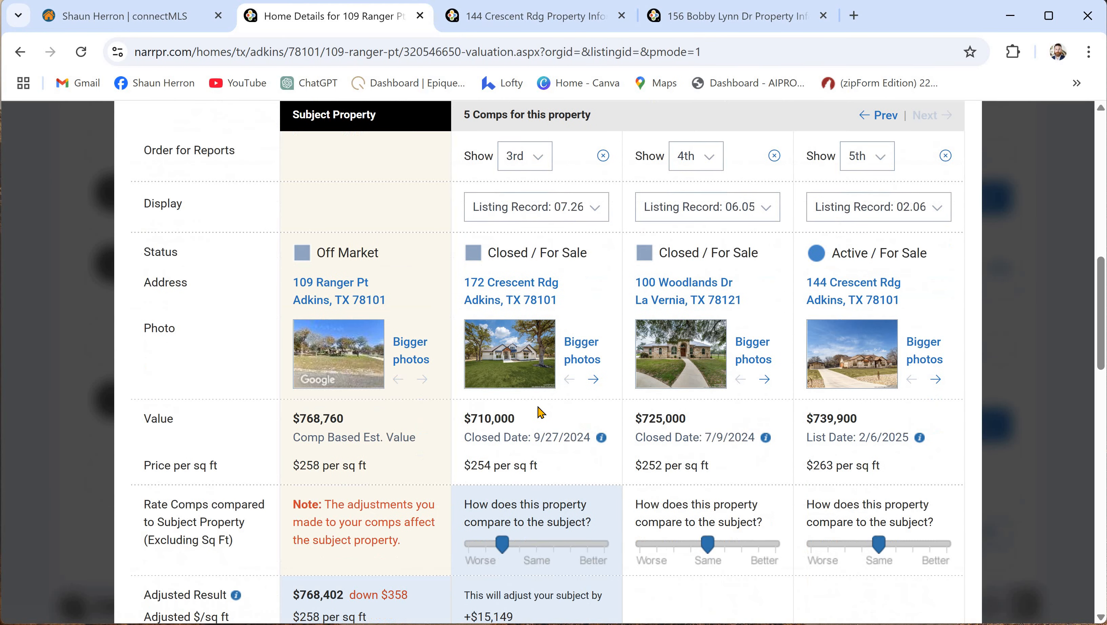
left_click_drag(503, 461, 536, 461)
left_click_drag(708, 460, 691, 460)
left_click_drag(878, 459, 896, 460)
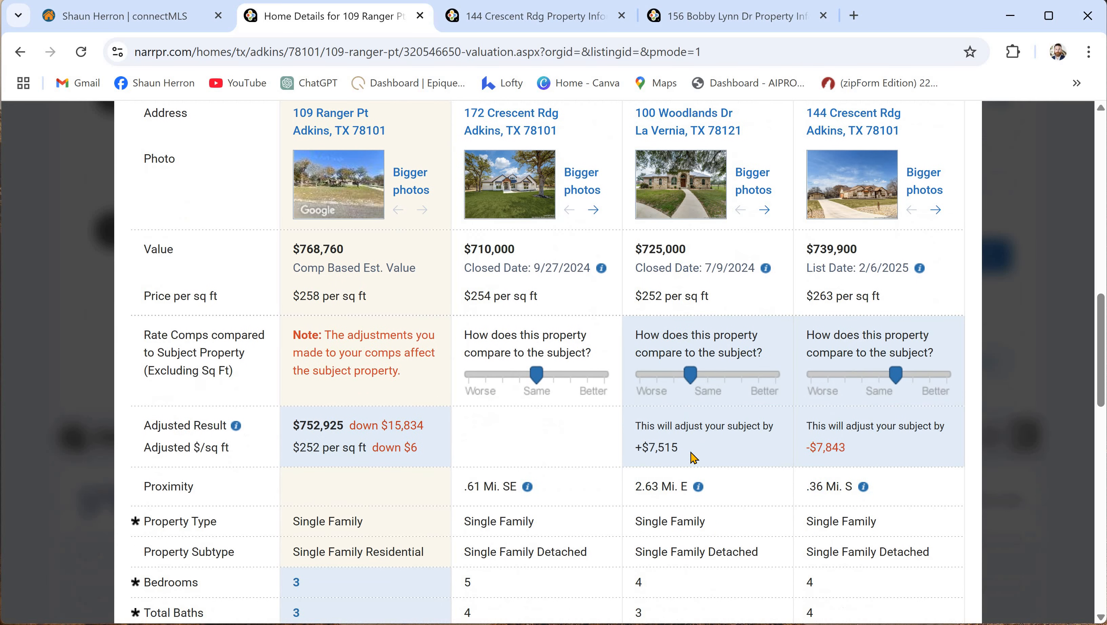
scroll(695, 452, "down", 3)
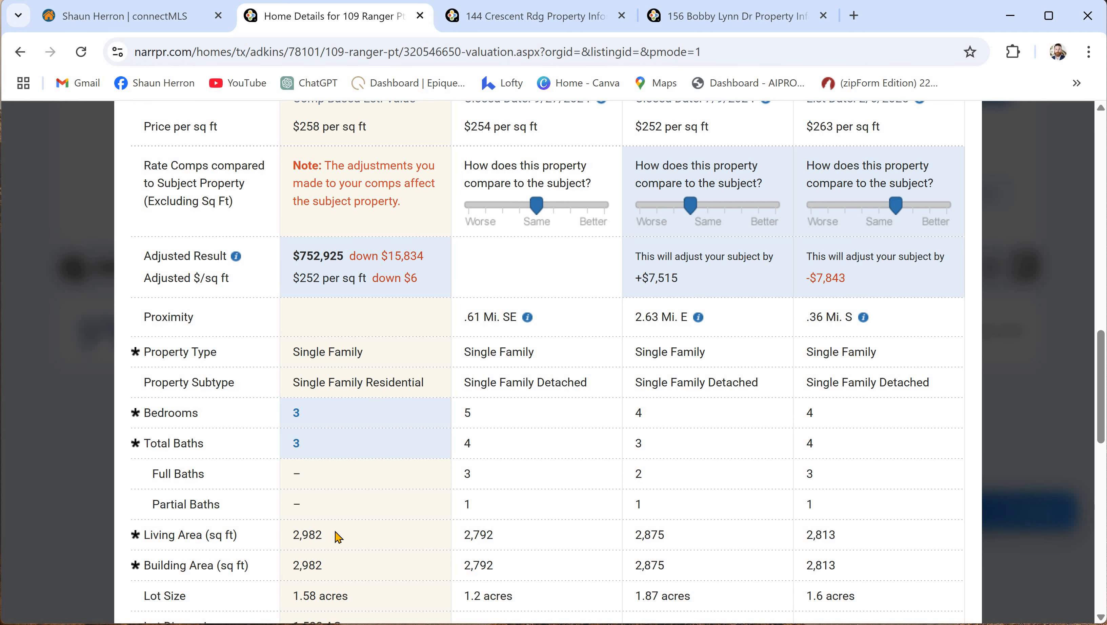
scroll(387, 508, "down", 5)
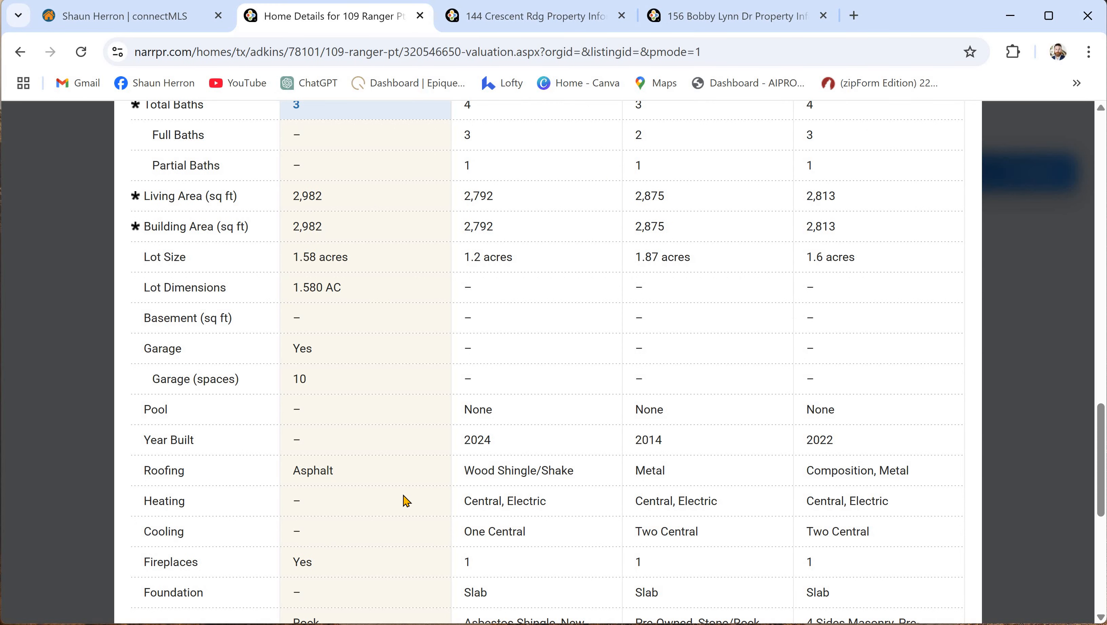
scroll(403, 503, "down", 6)
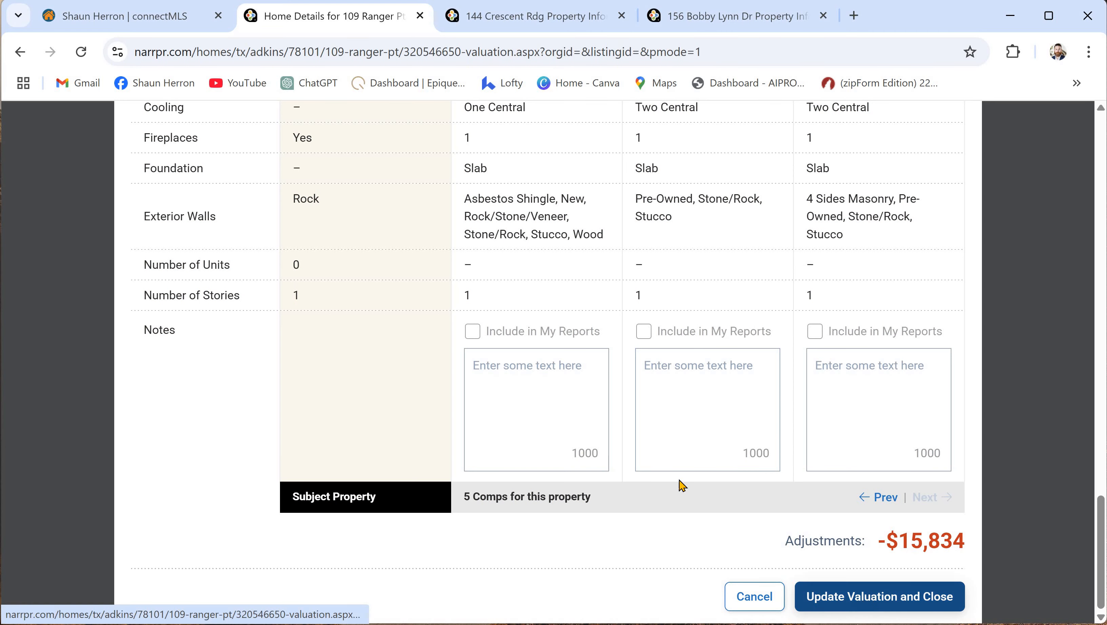
scroll(445, 425, "up", 8)
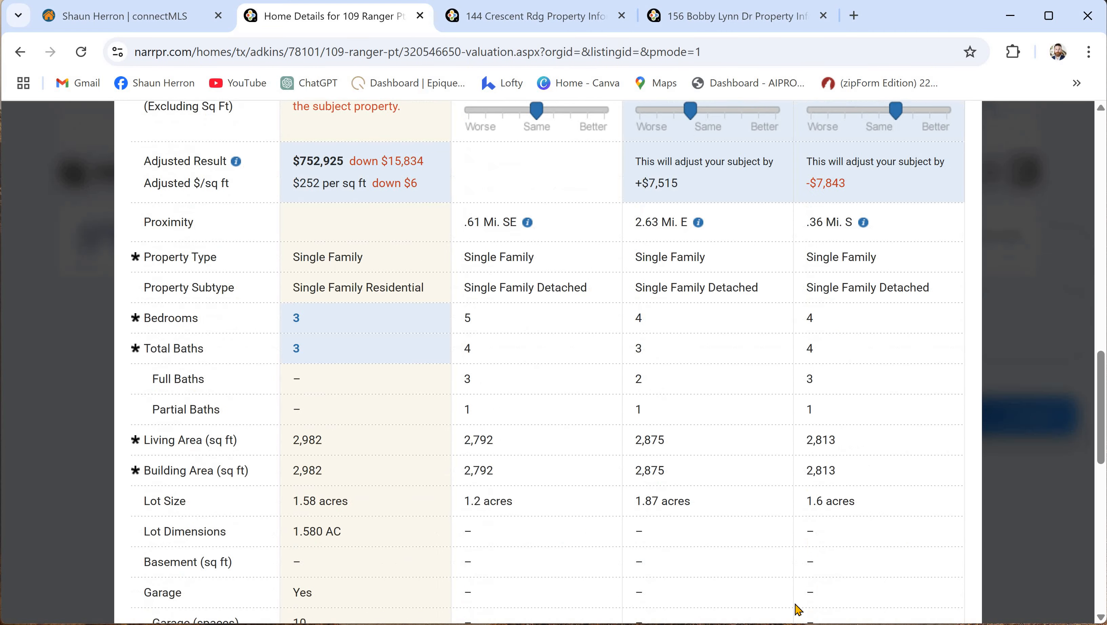
scroll(796, 608, "down", 10)
- Save the -$15,834 comp adjustments to the valuation and start creating a report
left_click(892, 600)
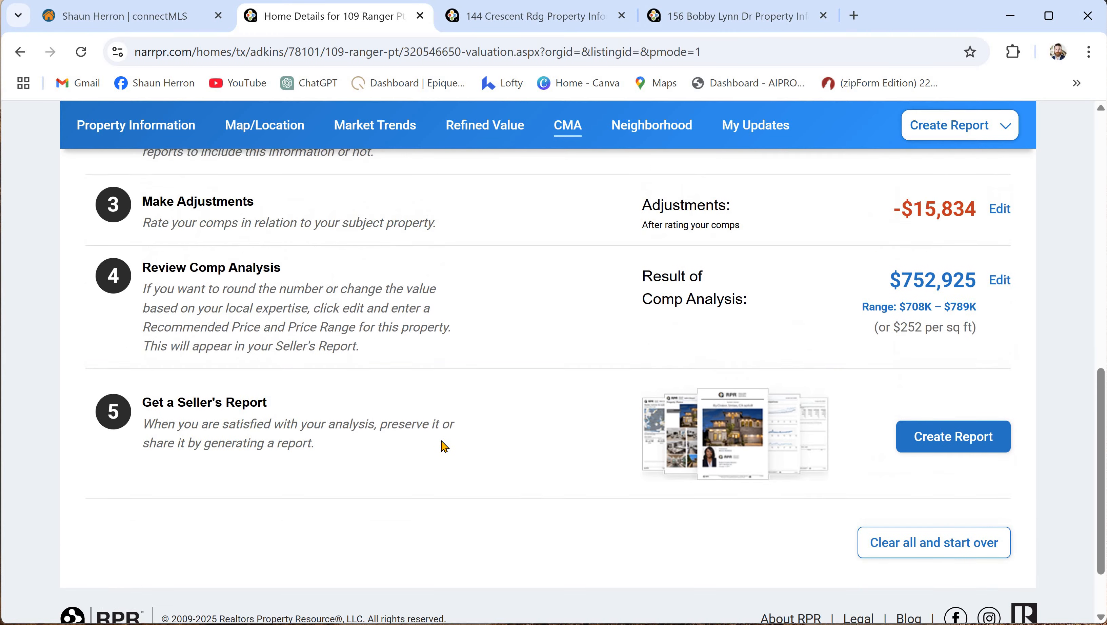
scroll(209, 390, "up", 2)
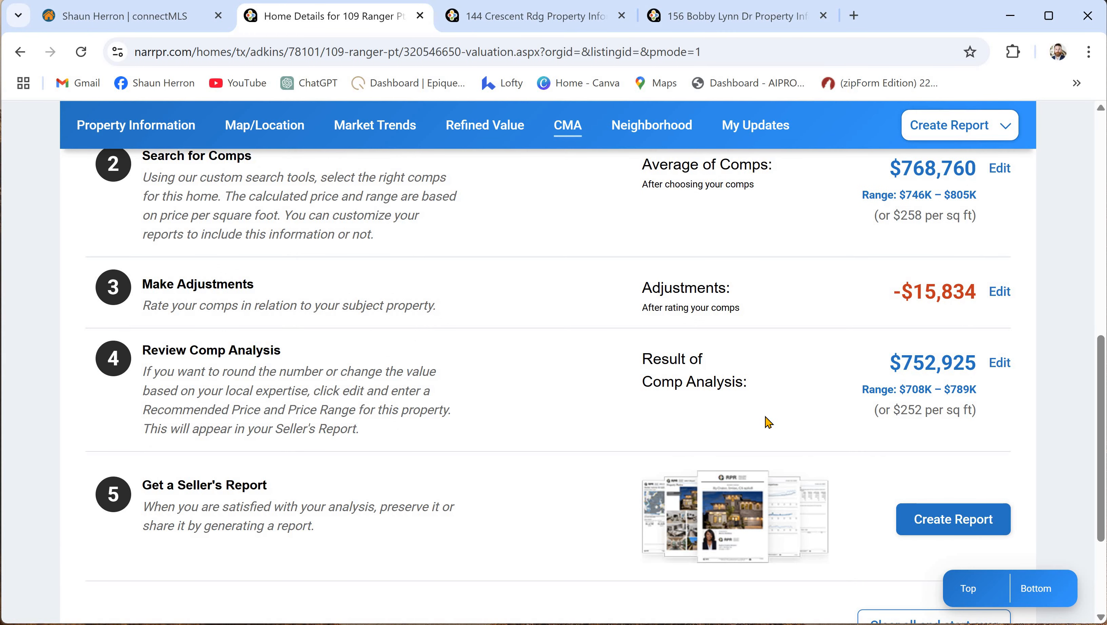
scroll(519, 364, "down", 4)
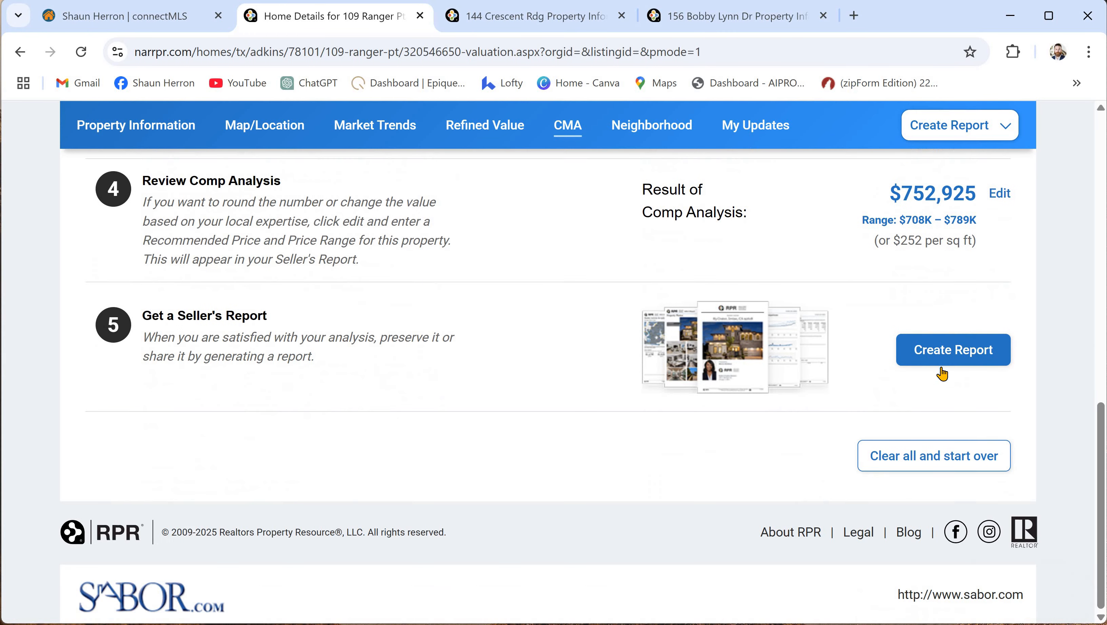
left_click(971, 364)
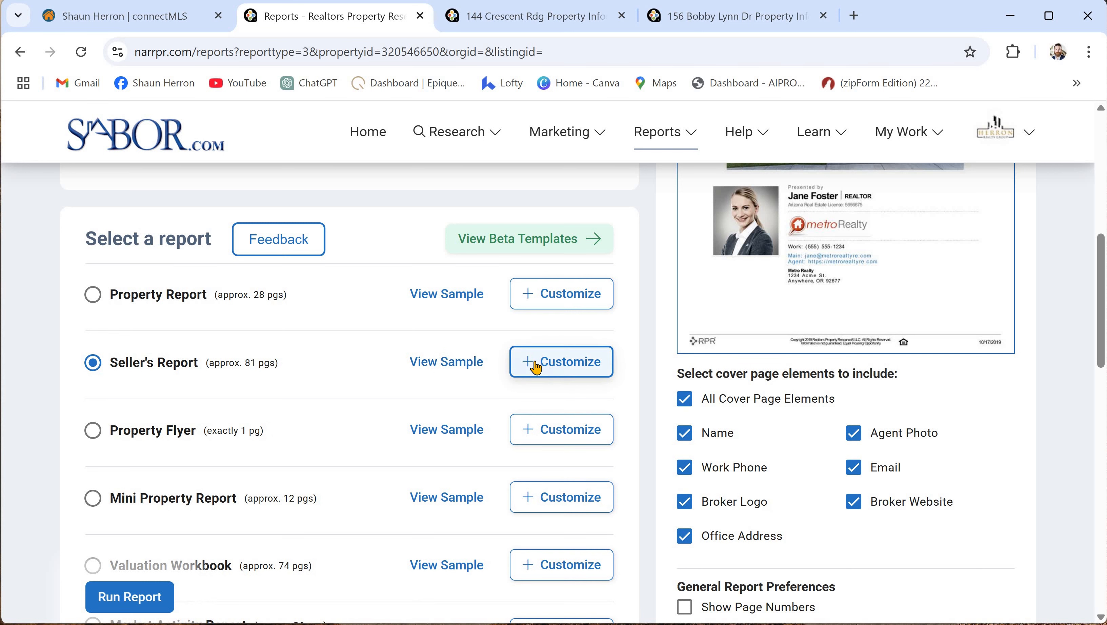
- Expand the Seller's Report customization options and review the available report elements
left_click(558, 370)
scroll(442, 347, "down", 4)
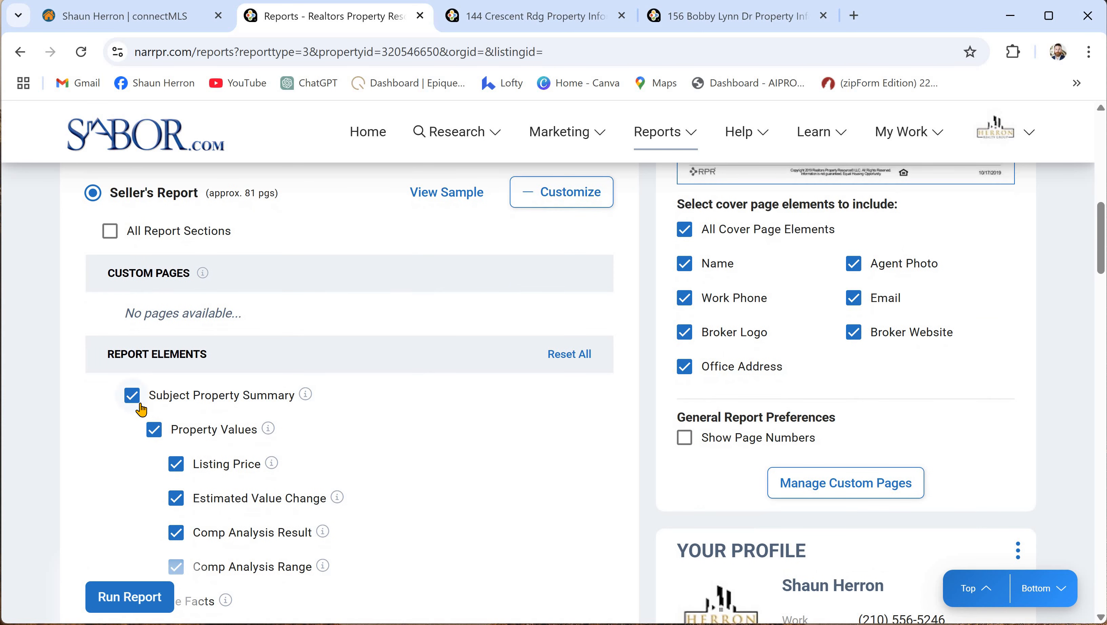
scroll(169, 379, "down", 2)
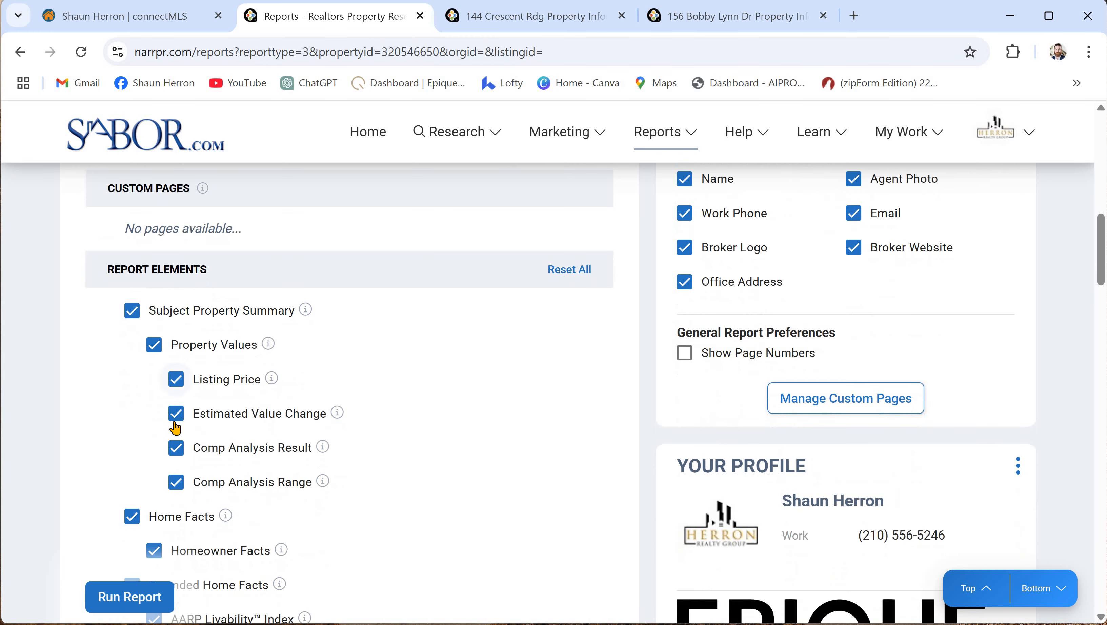
scroll(151, 473, "down", 2)
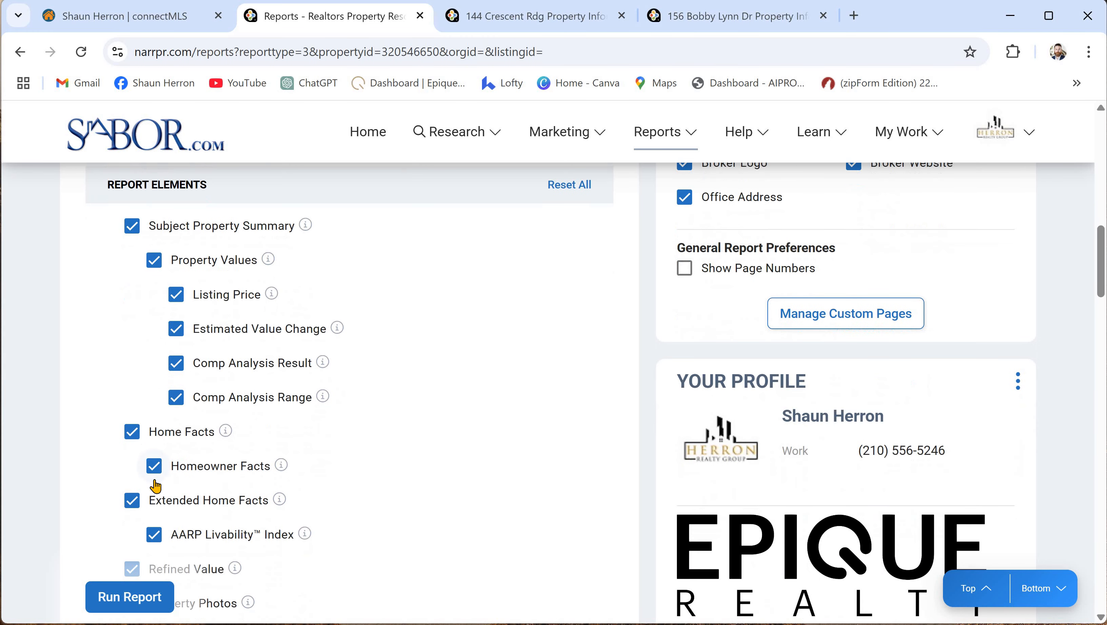
mouse_move(280, 466)
scroll(370, 459, "down", 4)
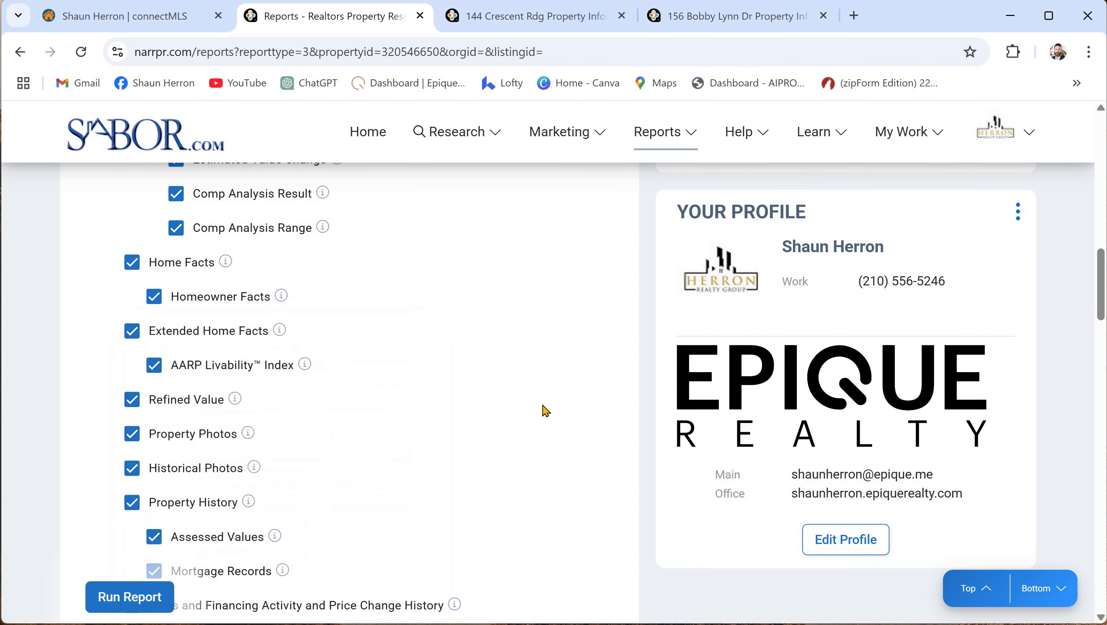
scroll(542, 410, "down", 6)
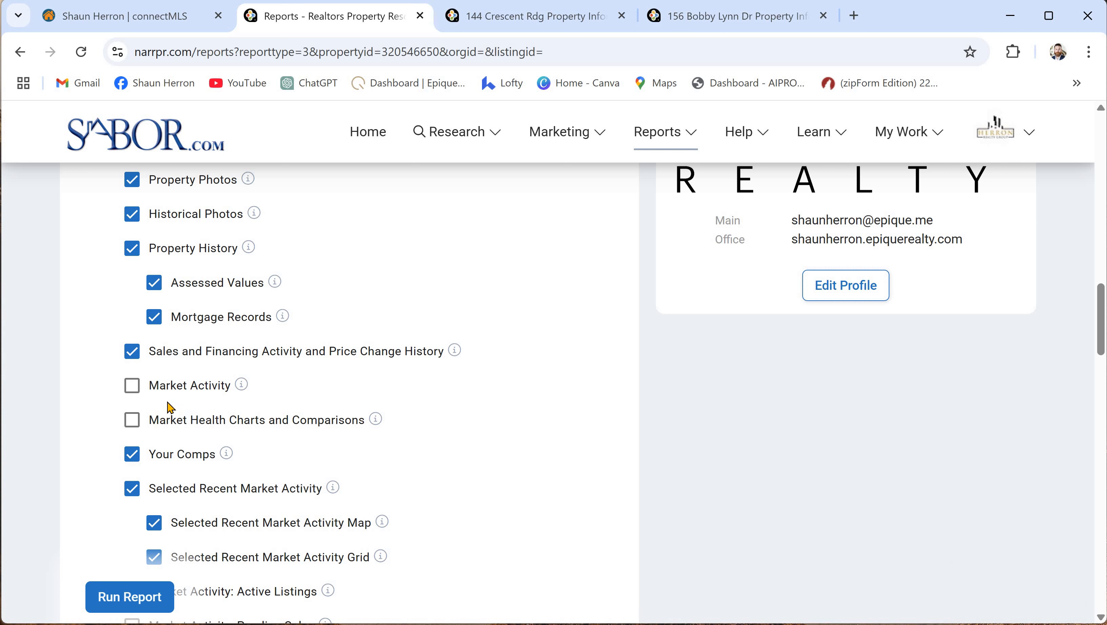
- Include the Market Activity section and review the remaining Seller's Report settings
left_click(236, 386)
scroll(488, 392, "down", 2)
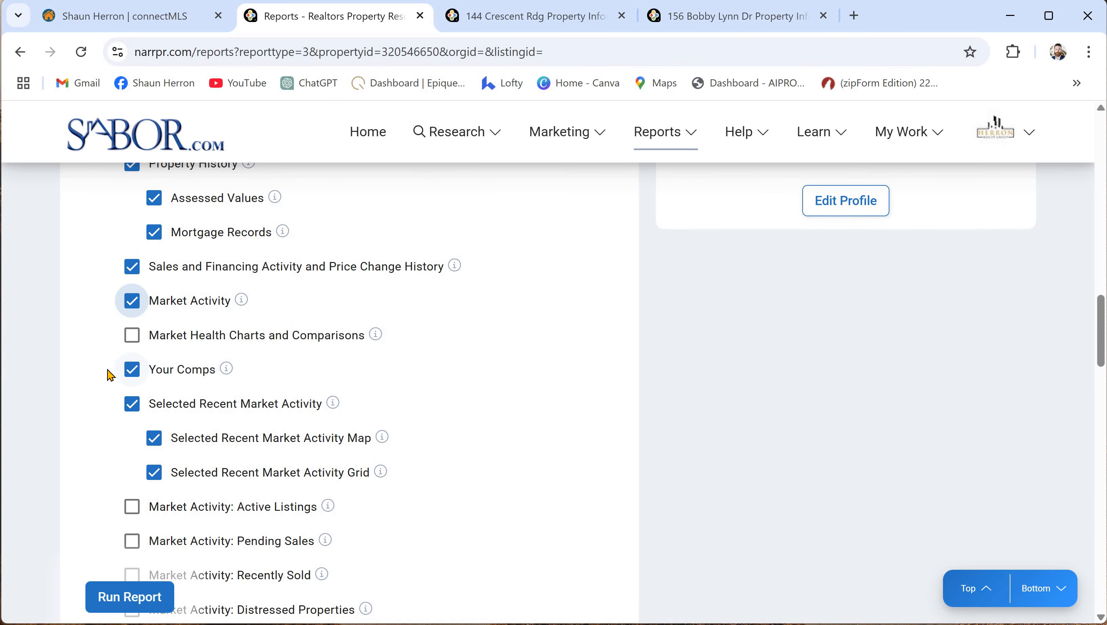
scroll(83, 376, "down", 2)
scroll(131, 371, "down", 2)
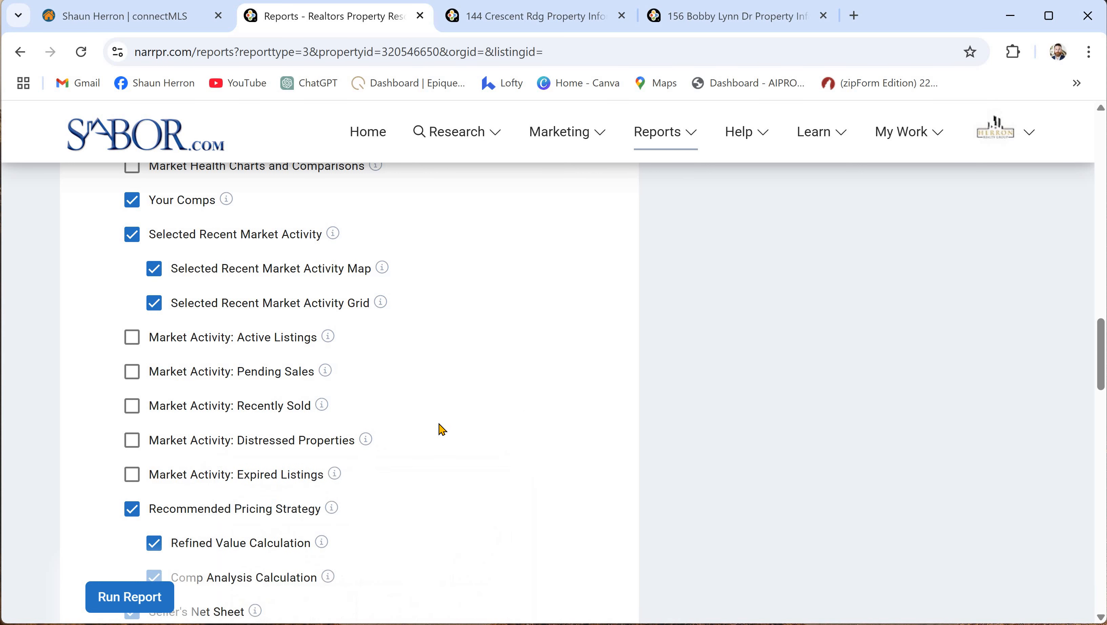
scroll(540, 426, "down", 2)
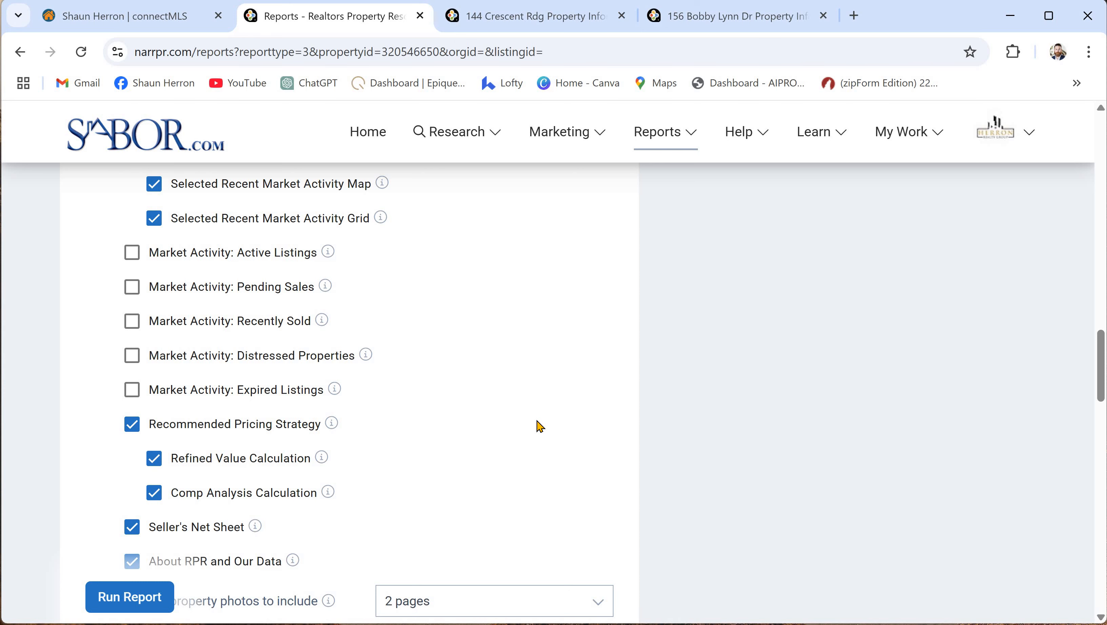
scroll(564, 324, "down", 5)
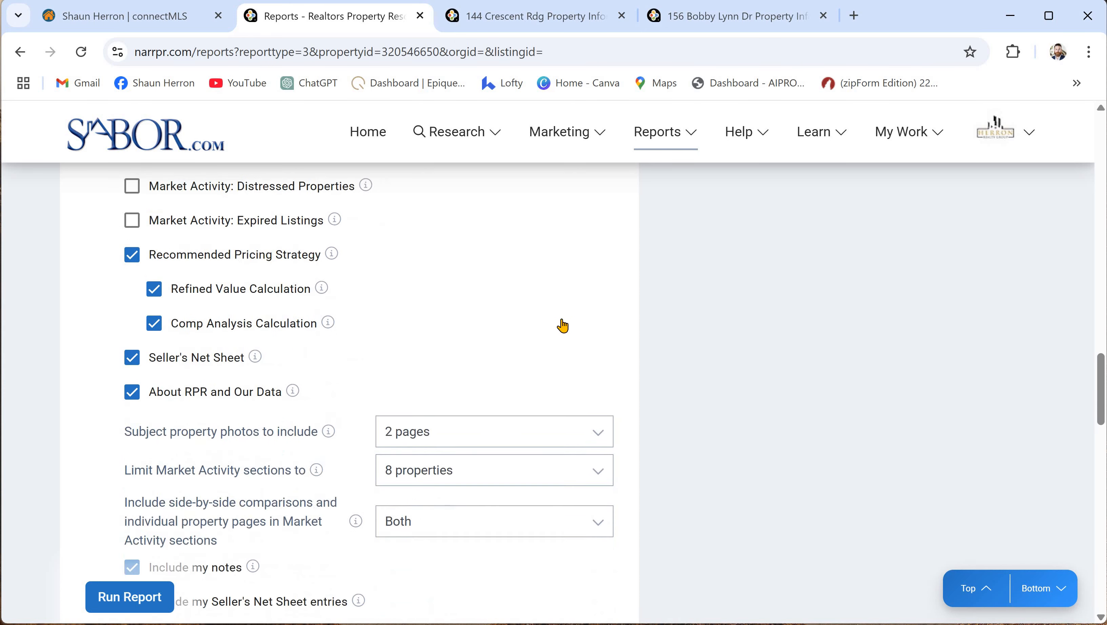
scroll(557, 376, "down", 3)
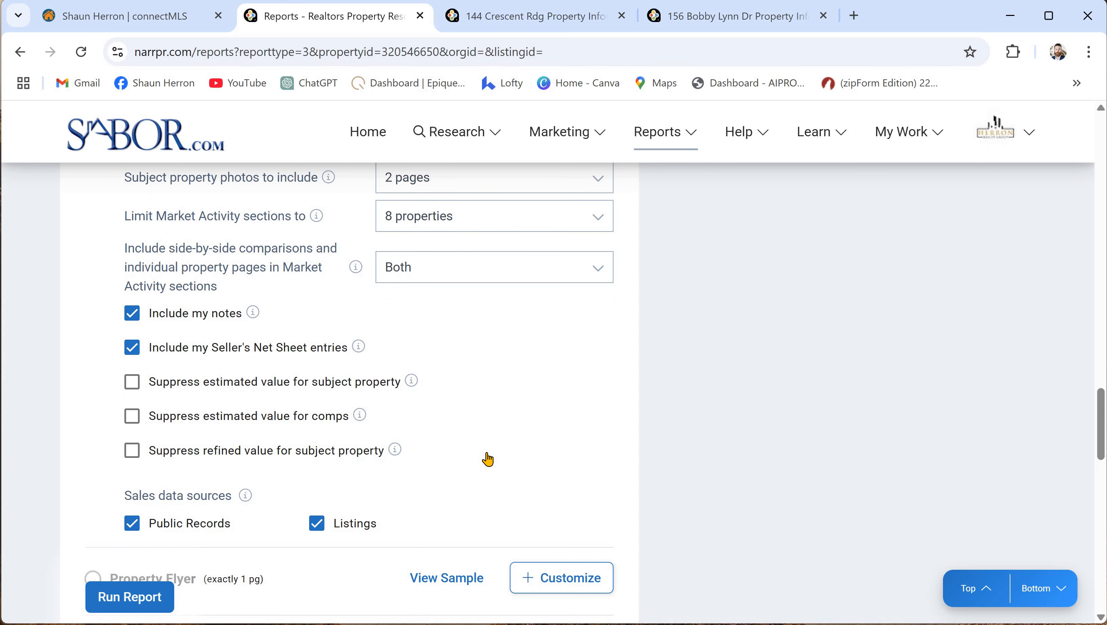
scroll(420, 453, "up", 4)
scroll(411, 450, "up", 6)
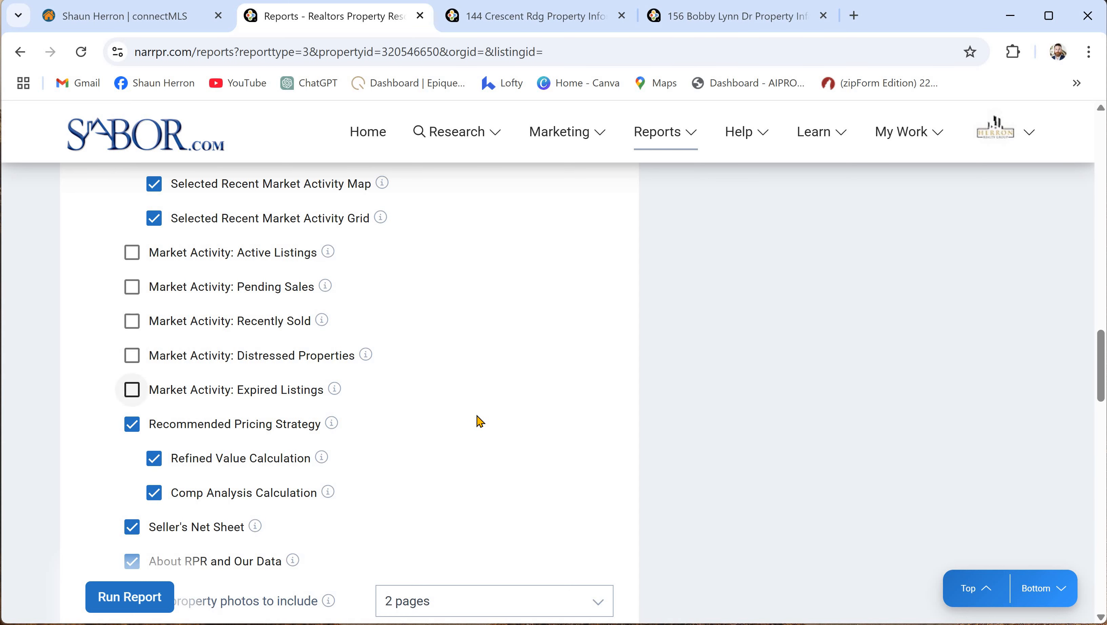
scroll(480, 454, "up", 19)
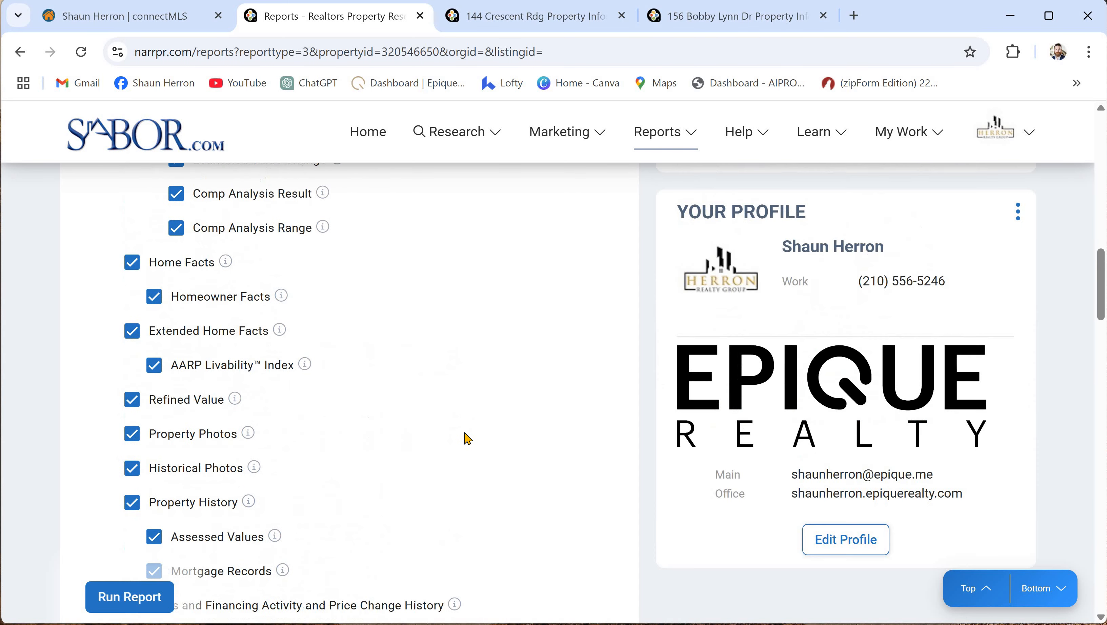
scroll(489, 388, "down", 20)
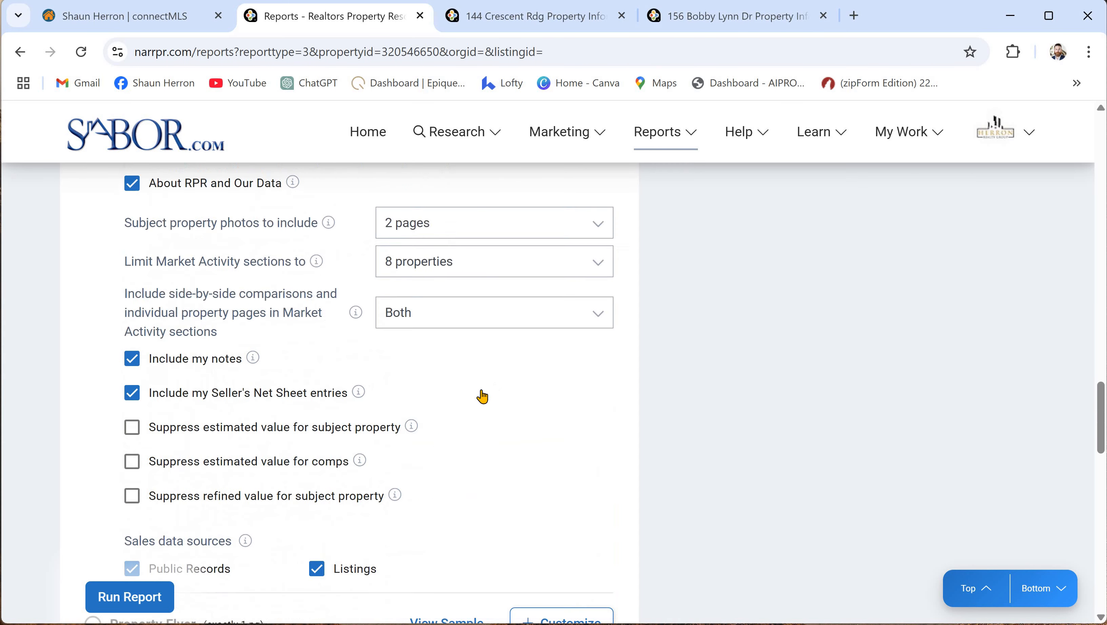
scroll(383, 445, "down", 4)
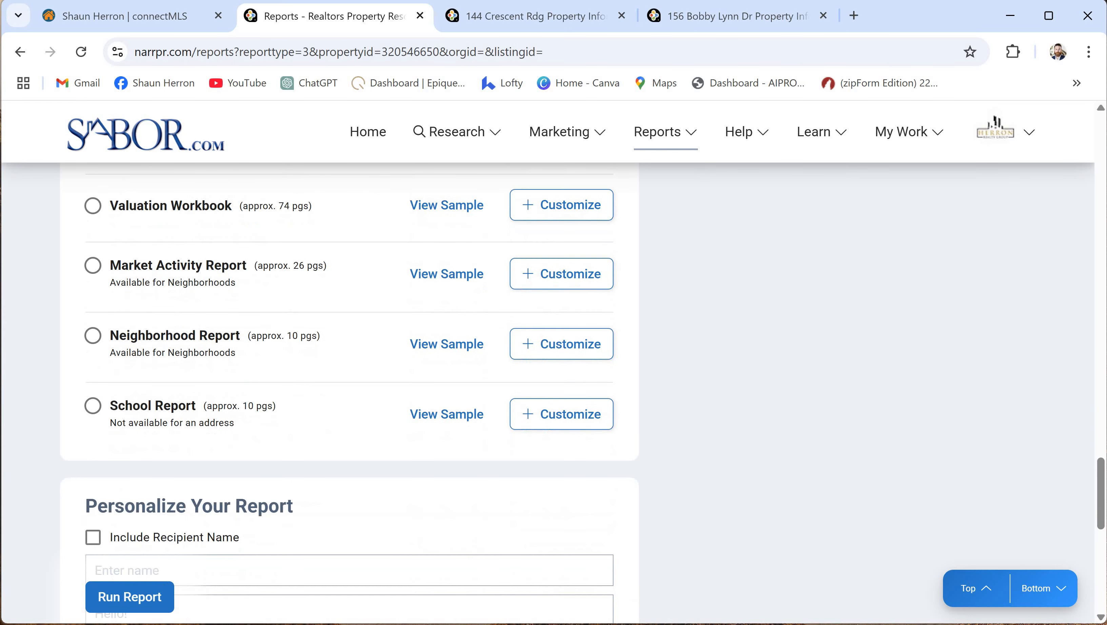
left_click(114, 608)
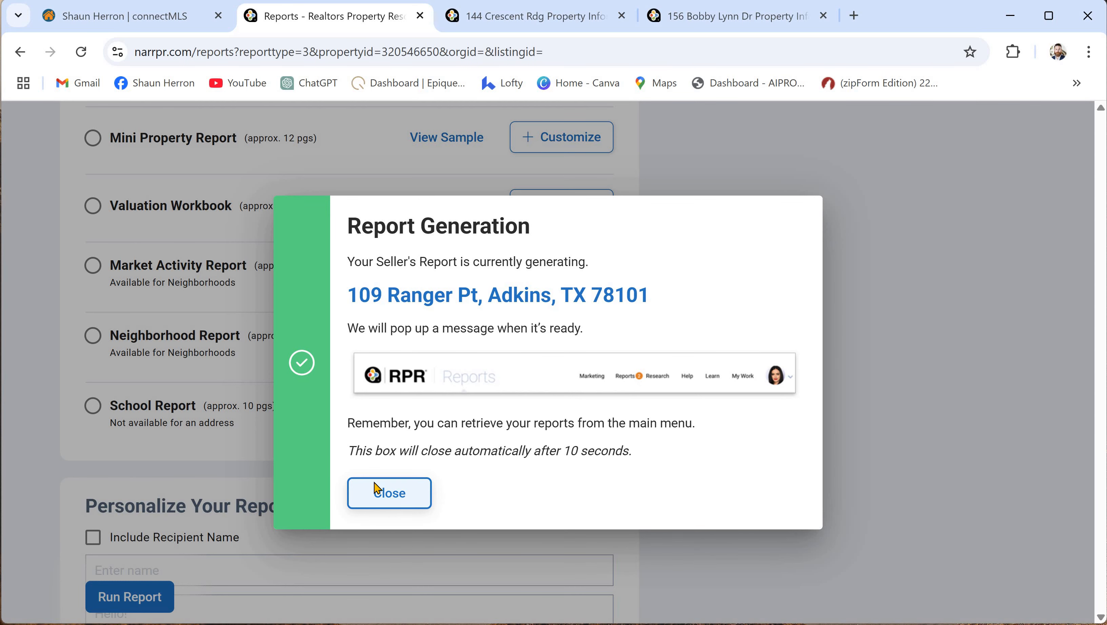
left_click(378, 489)
scroll(668, 178, "up", 5)
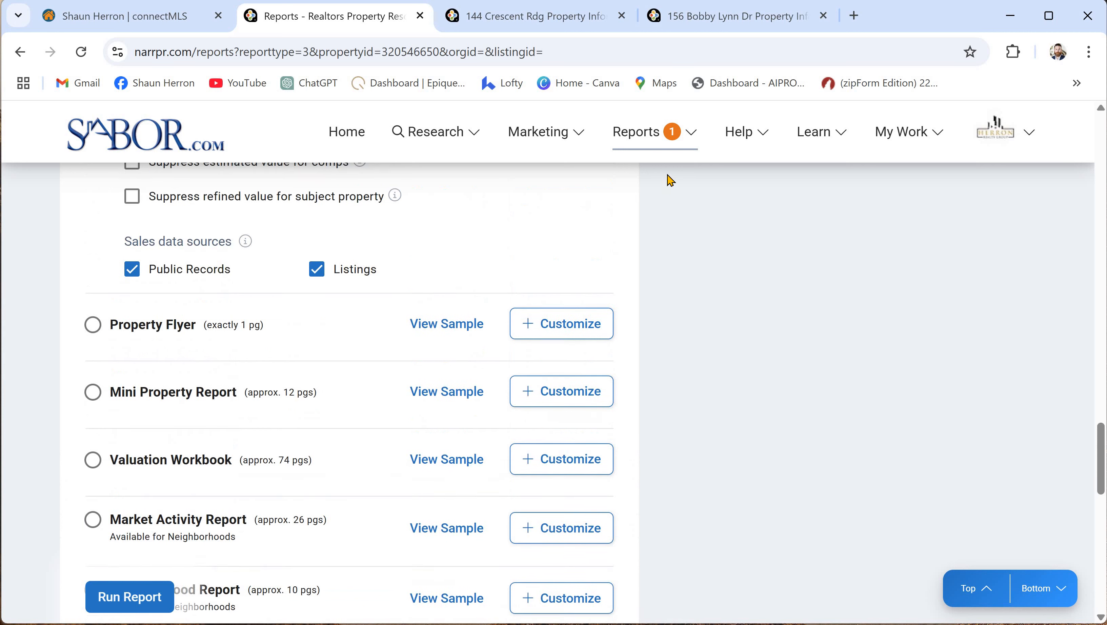
left_click(673, 135)
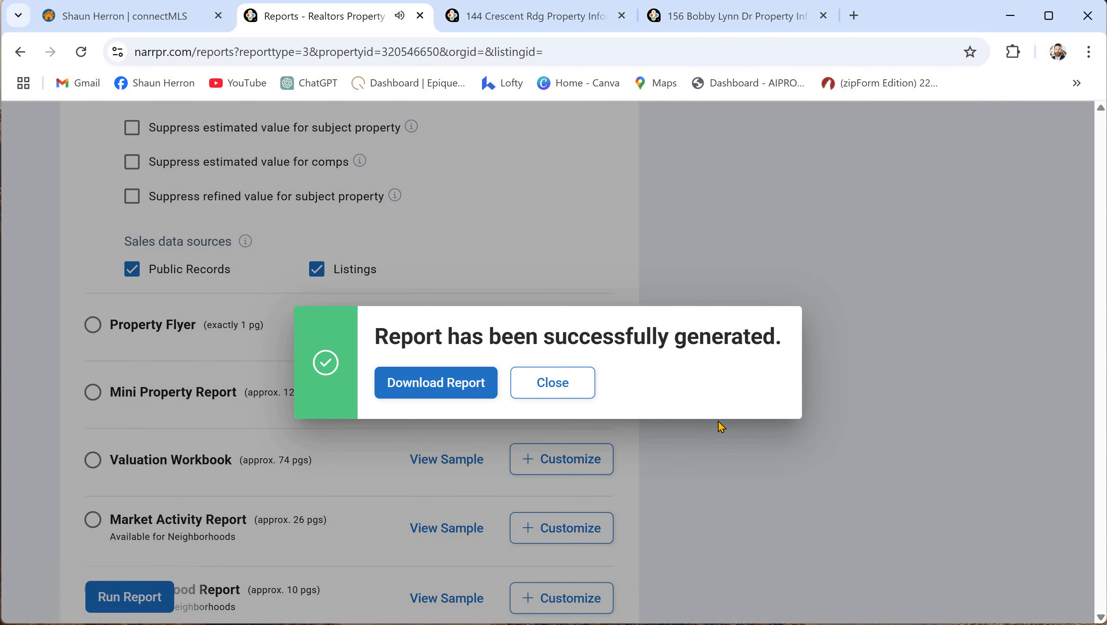
left_click(469, 391)
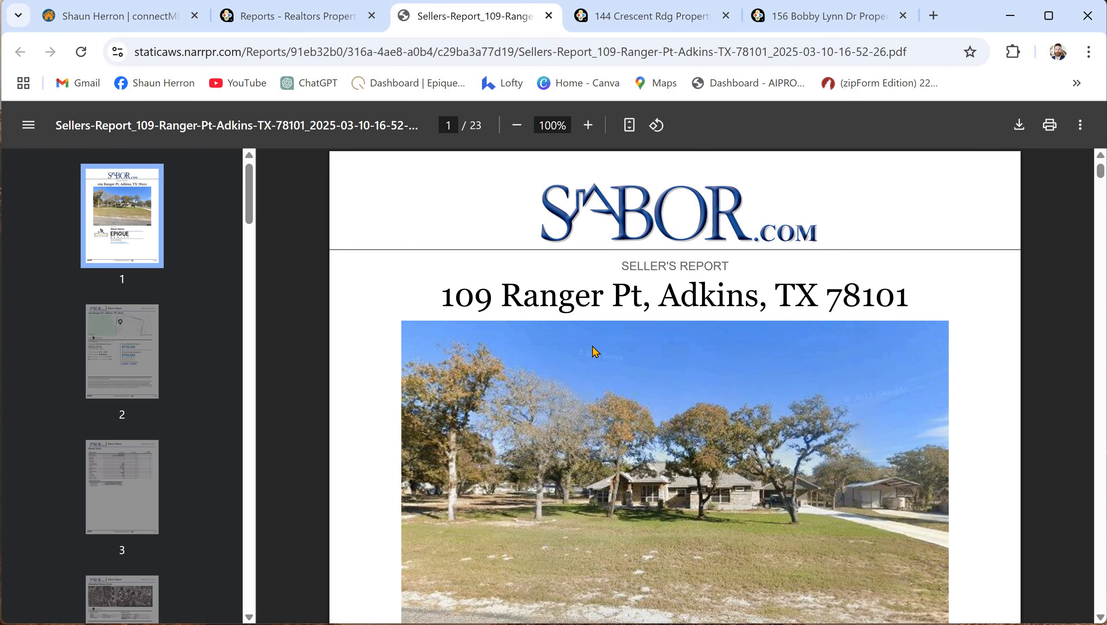
- Select the $752,925 comp analysis value in the PDF
scroll(613, 366, "down", 6)
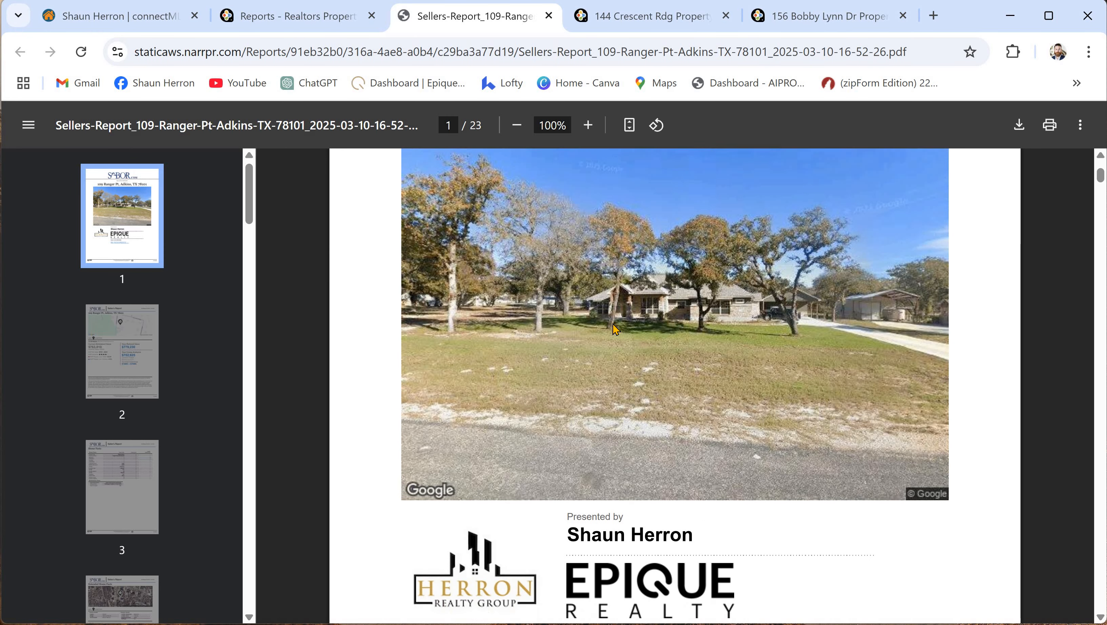
scroll(537, 513, "down", 1)
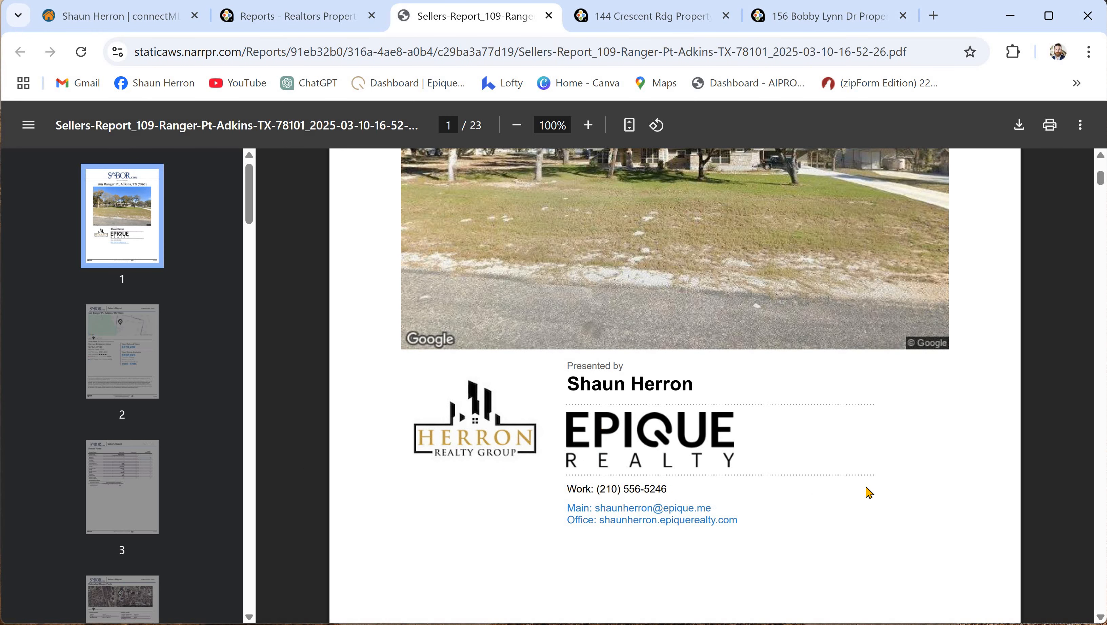
scroll(773, 411, "down", 15)
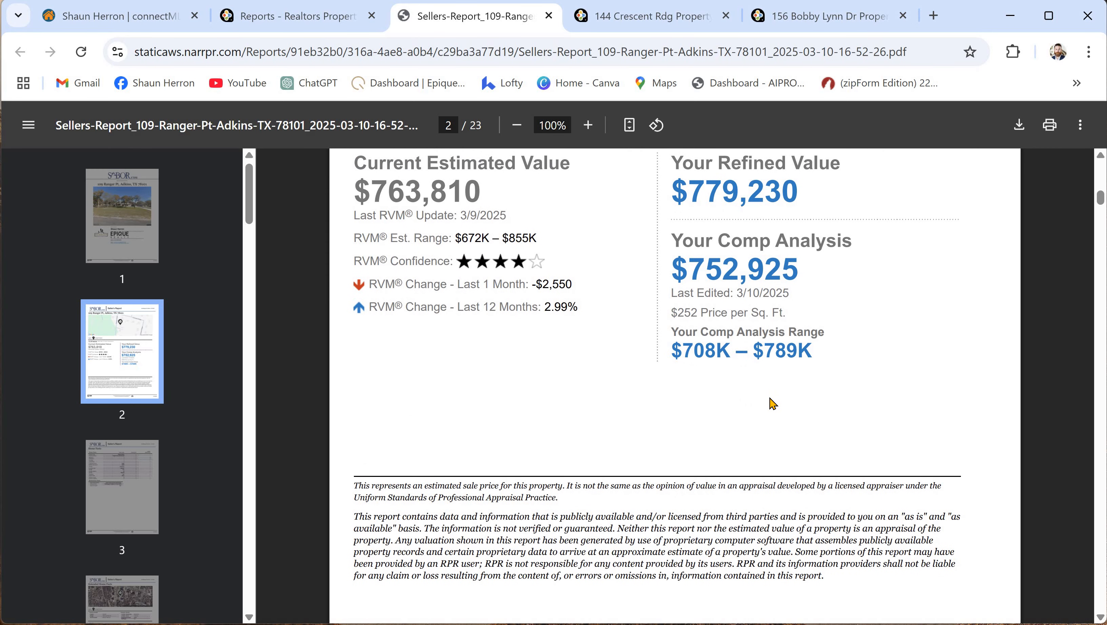
scroll(561, 423, "up", 2)
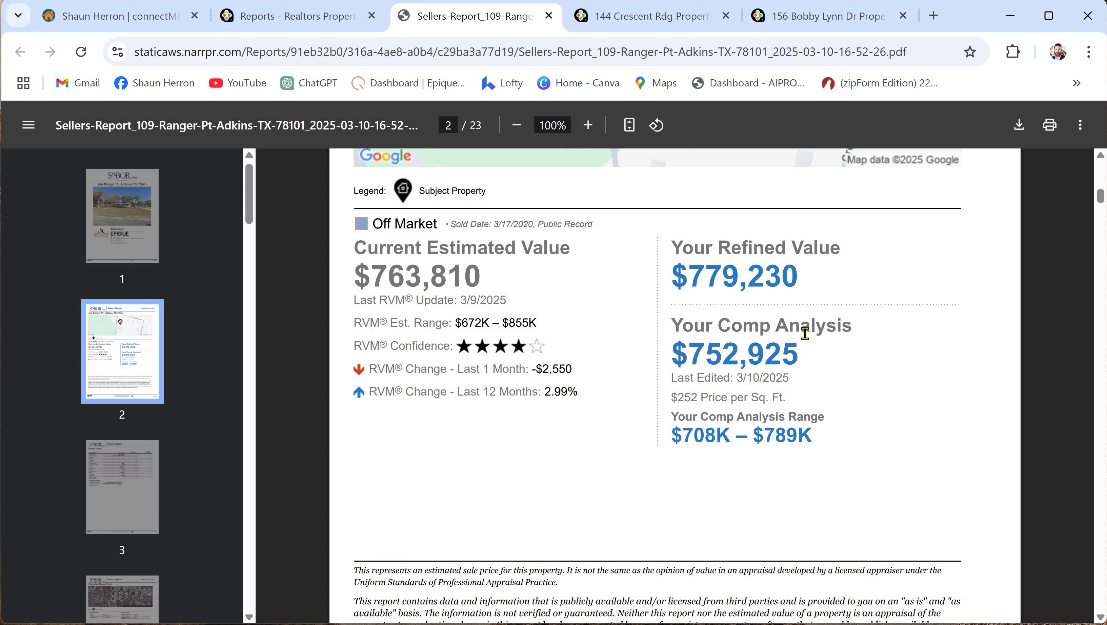
left_click_drag(803, 329, 670, 355)
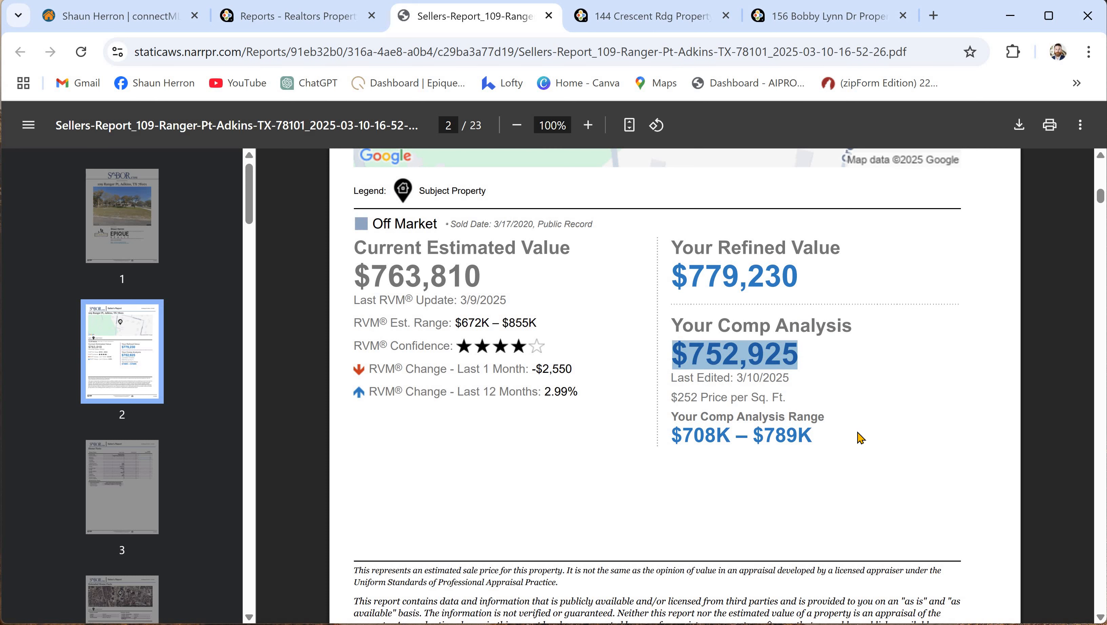
- Scroll down to page 9's sales and financing history chart
scroll(860, 455, "down", 4)
scroll(836, 422, "down", 15)
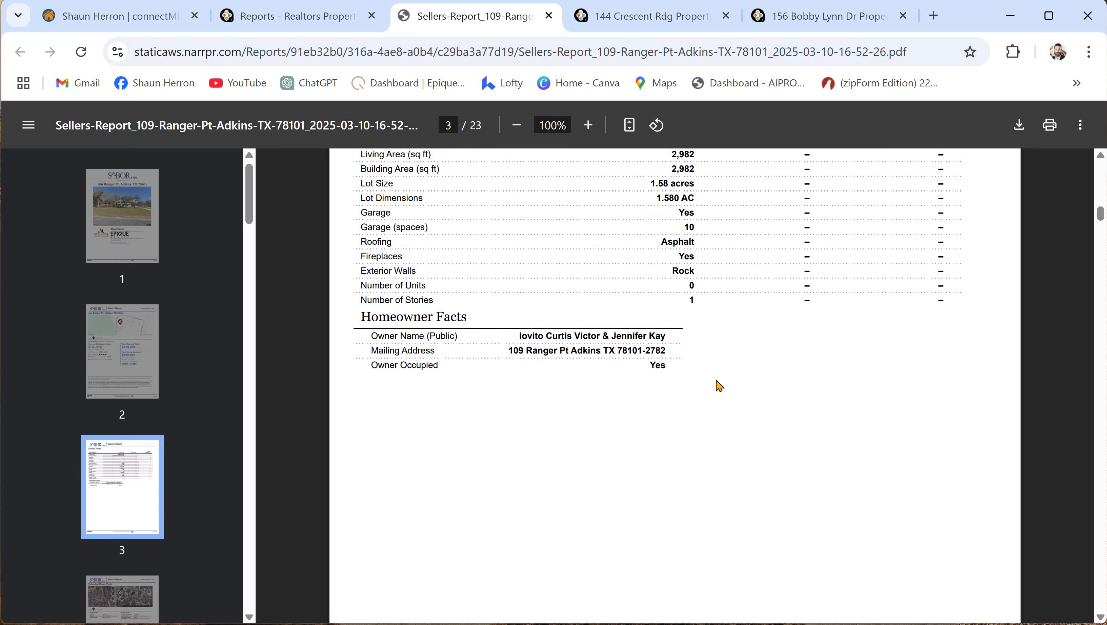
scroll(718, 389, "up", 15)
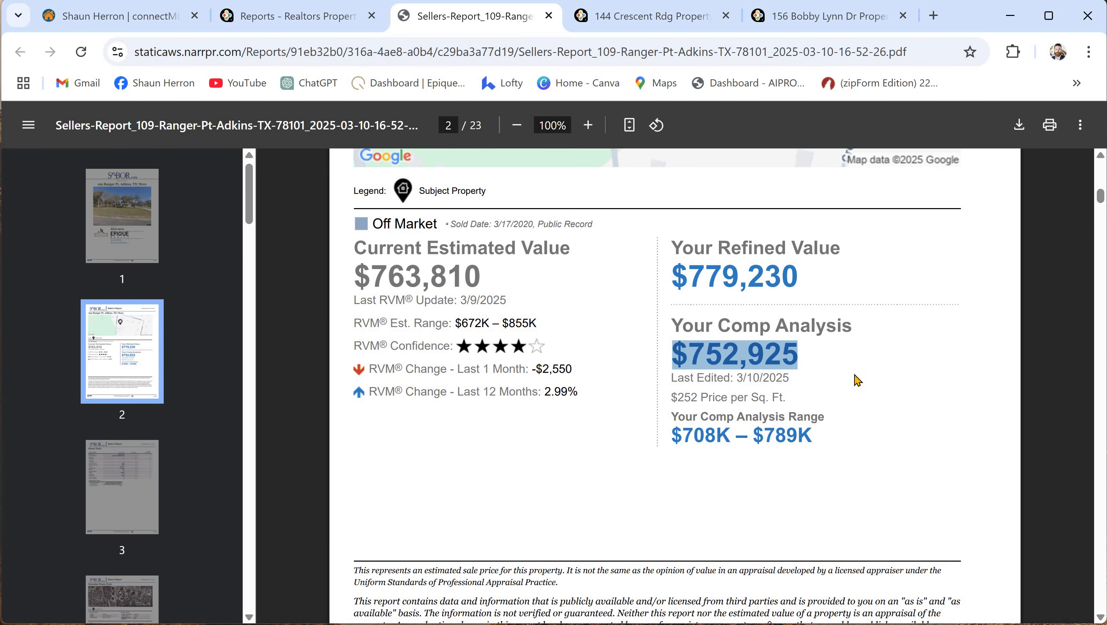
scroll(861, 371, "down", 20)
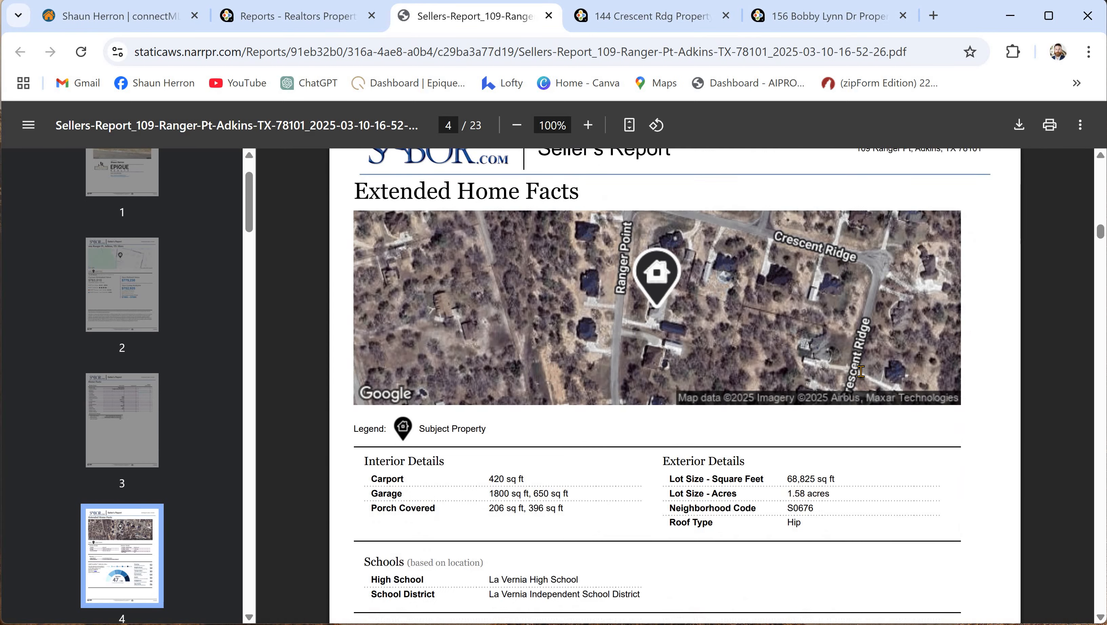
scroll(871, 381, "down", 20)
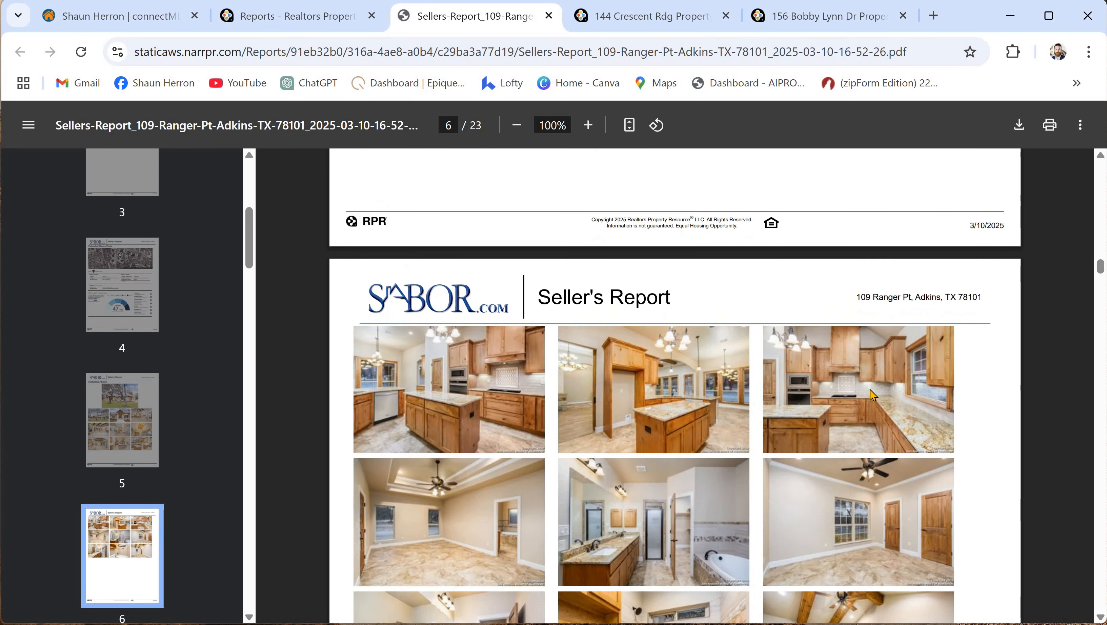
scroll(883, 400, "down", 12)
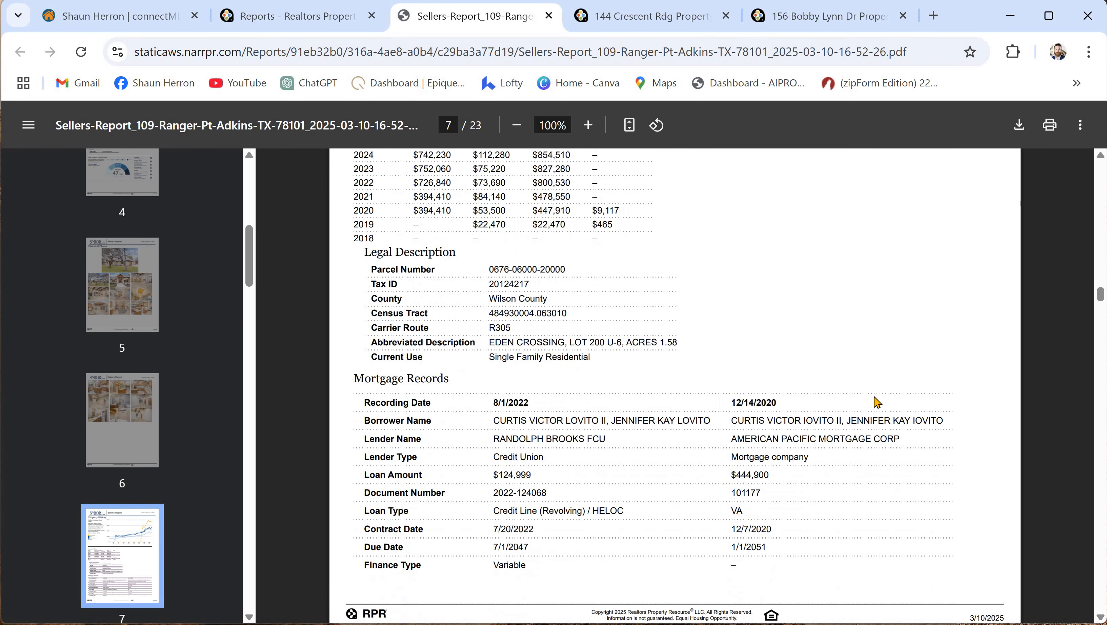
scroll(877, 402, "down", 20)
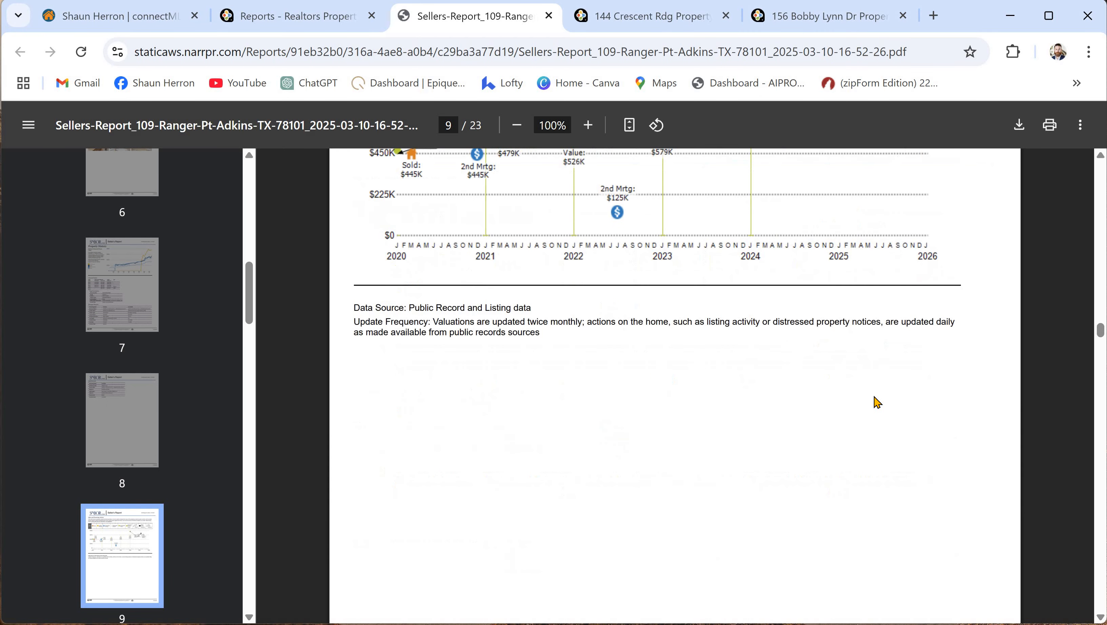
scroll(874, 397, "down", 4)
scroll(1065, 335, "up", 6)
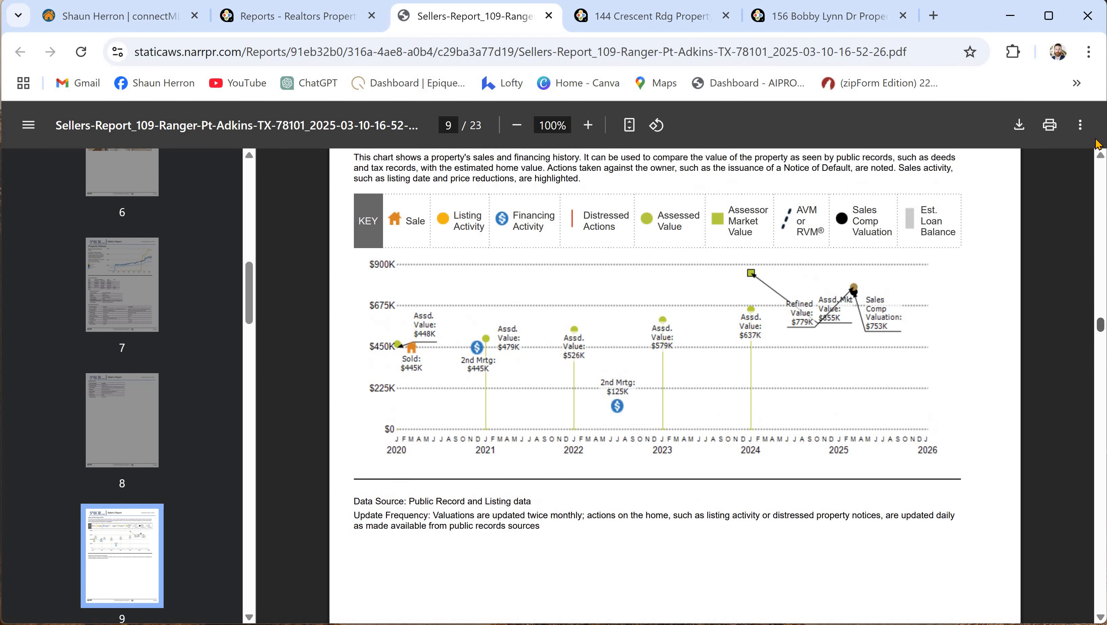
- Return to the first page and scroll down to page 13's Comps Selected by Agent table
key("Home")
scroll(773, 390, "down", 3)
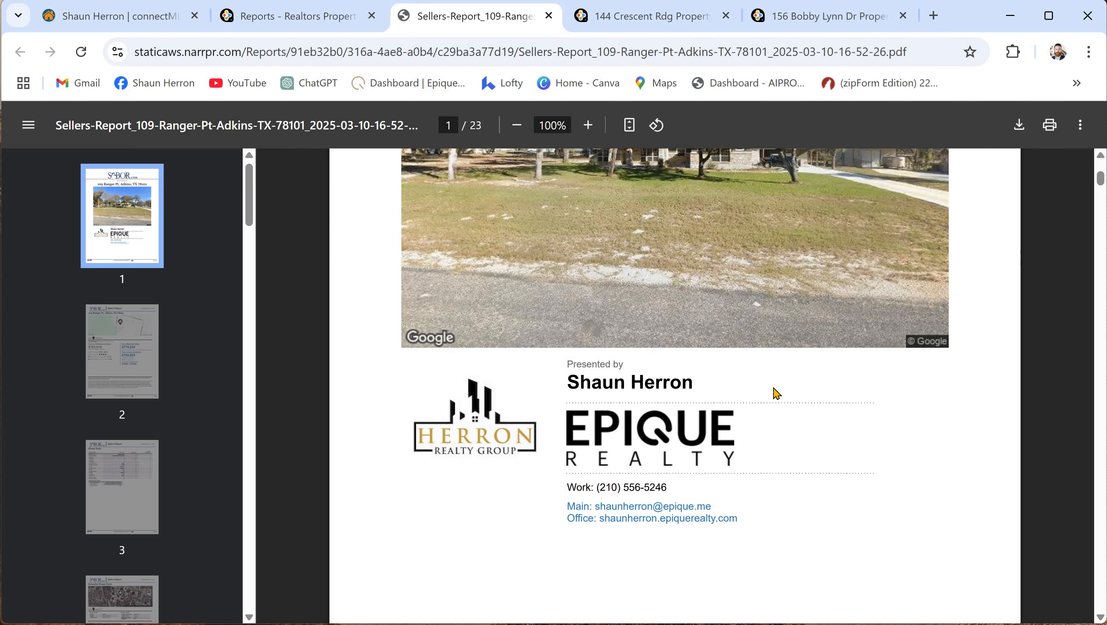
scroll(776, 393, "down", 14)
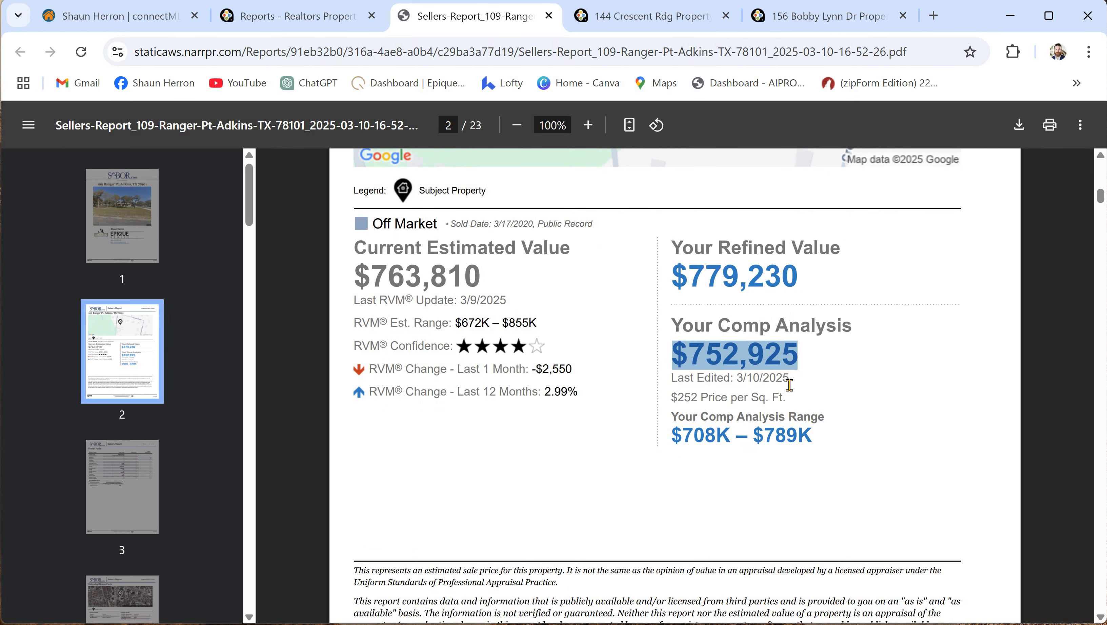
scroll(790, 385, "down", 11)
scroll(790, 386, "down", 12)
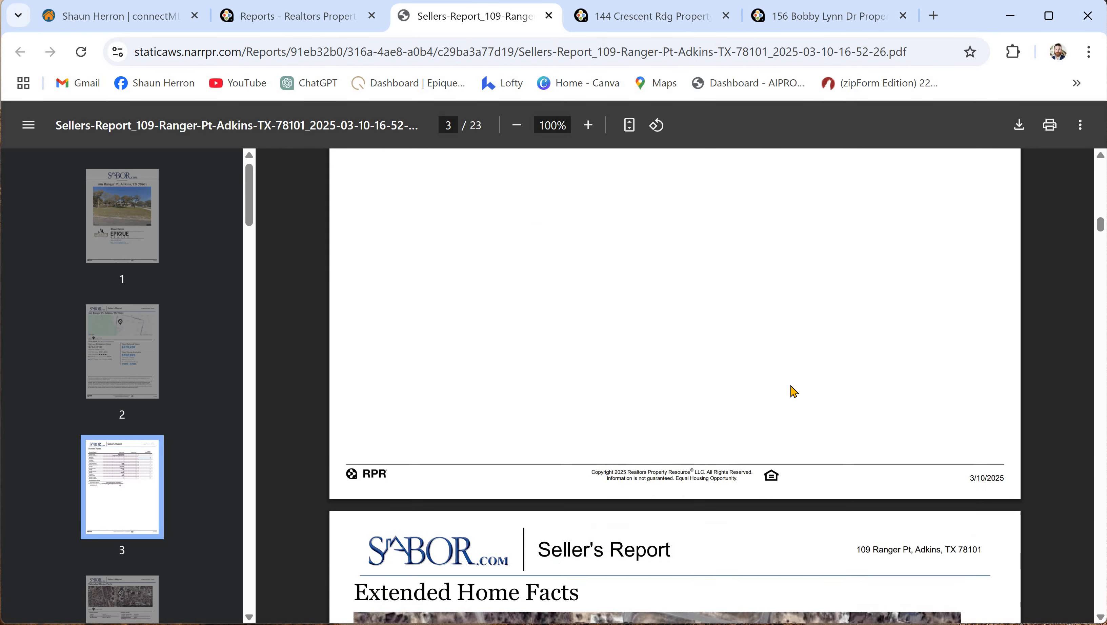
scroll(797, 390, "down", 20)
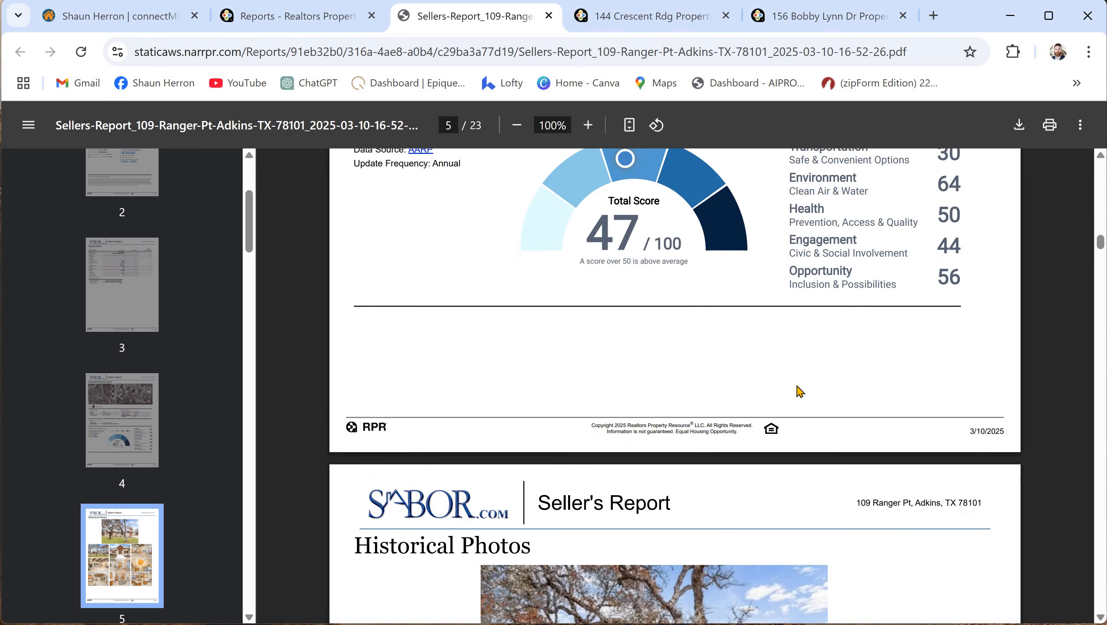
scroll(801, 392, "down", 20)
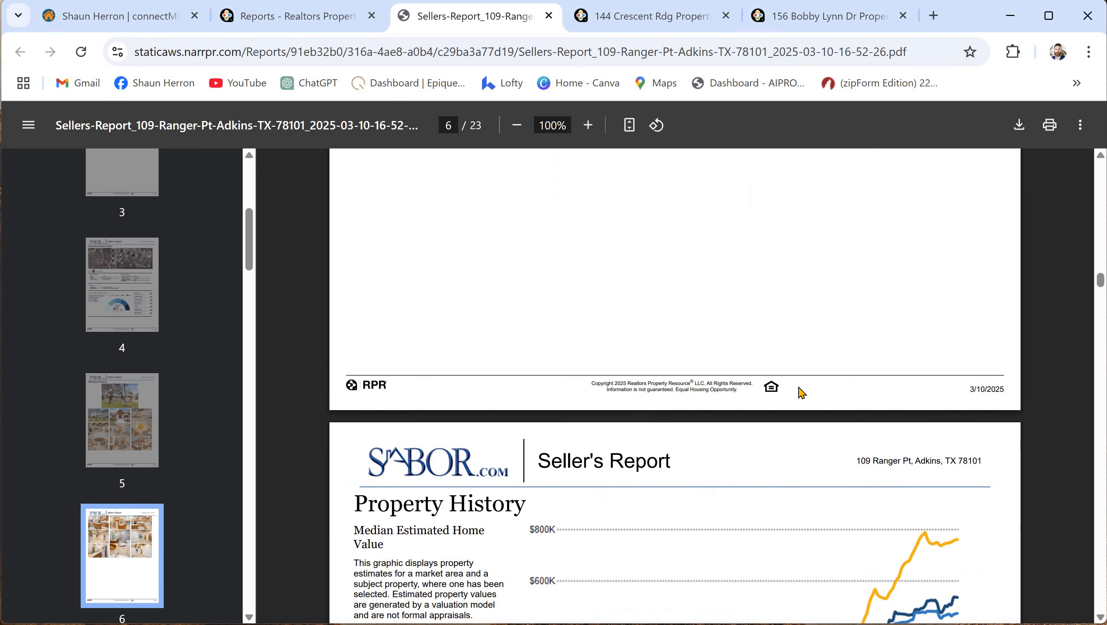
scroll(804, 385, "down", 20)
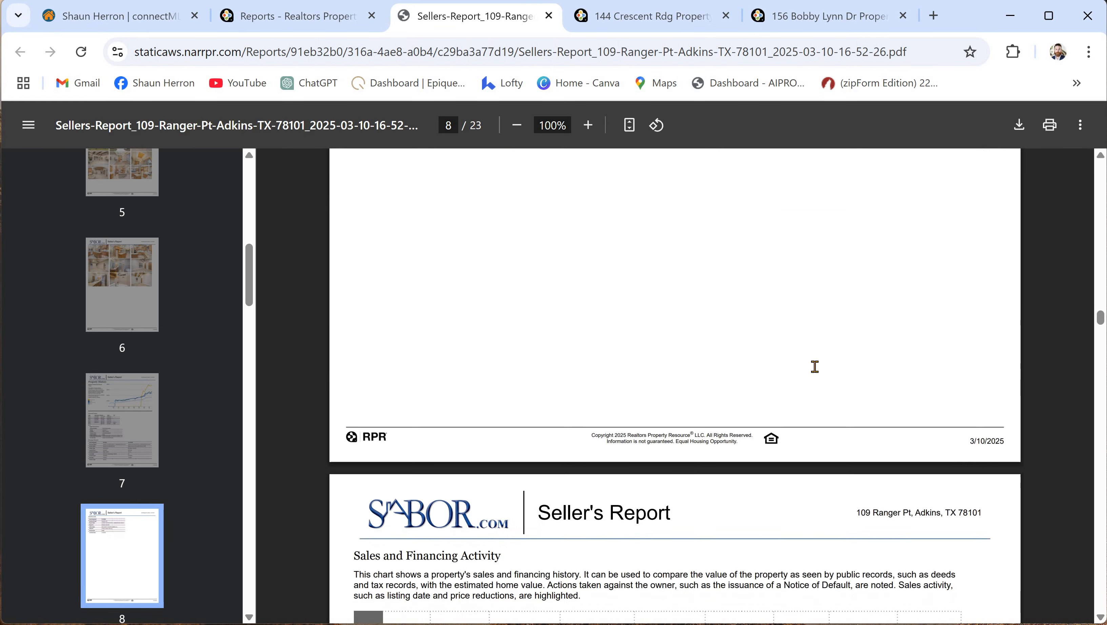
scroll(819, 398, "down", 20)
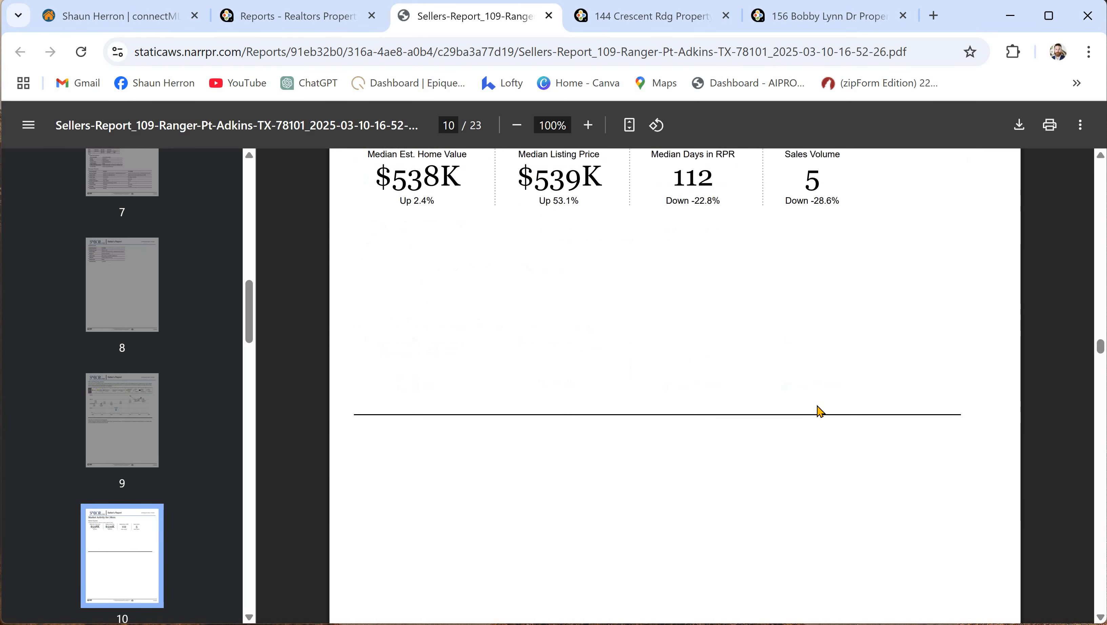
scroll(817, 411, "down", 20)
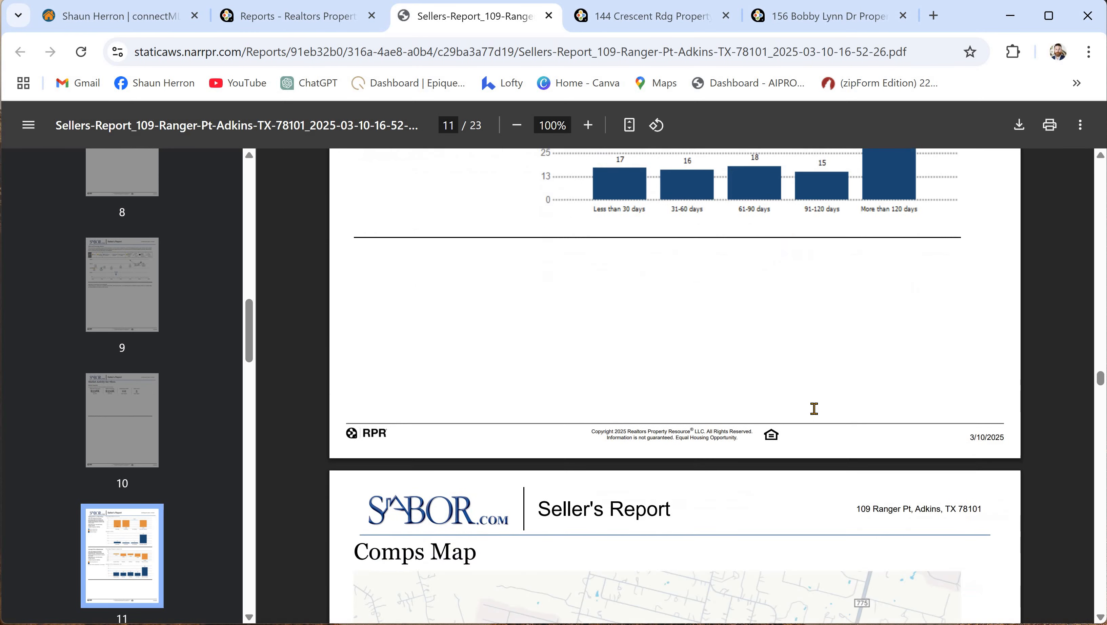
scroll(814, 408, "down", 7)
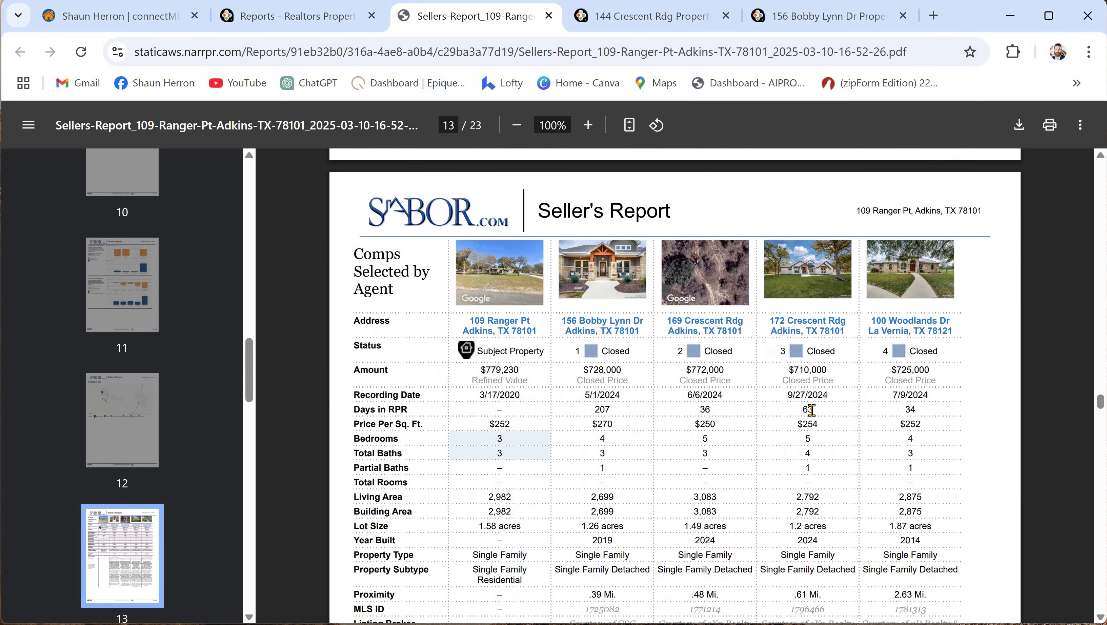
scroll(566, 354, "up", 2)
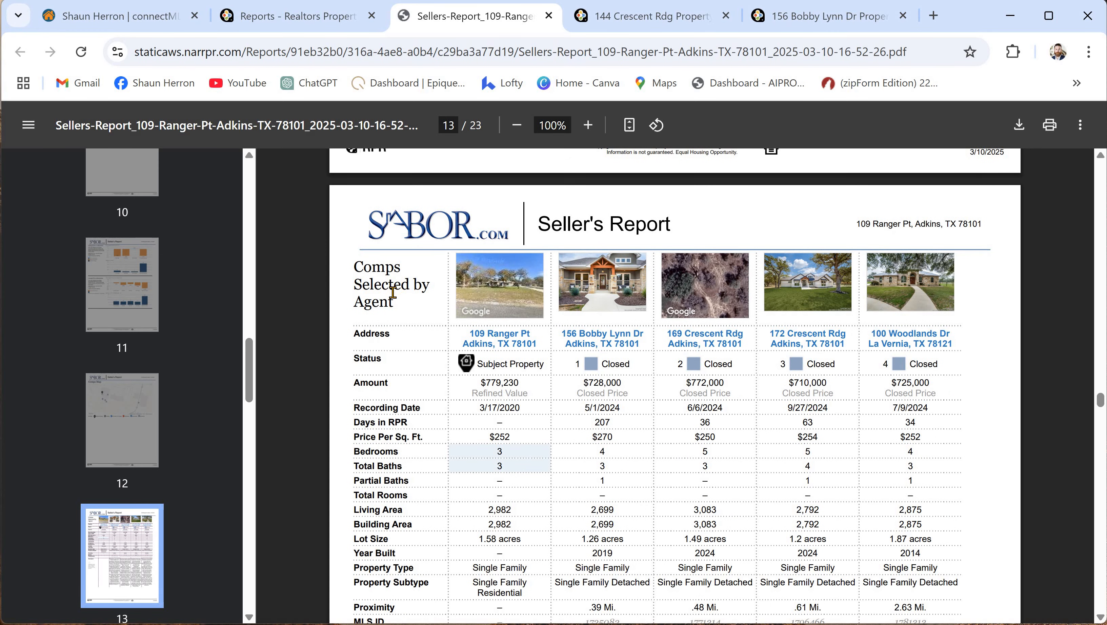
scroll(568, 364, "down", 2)
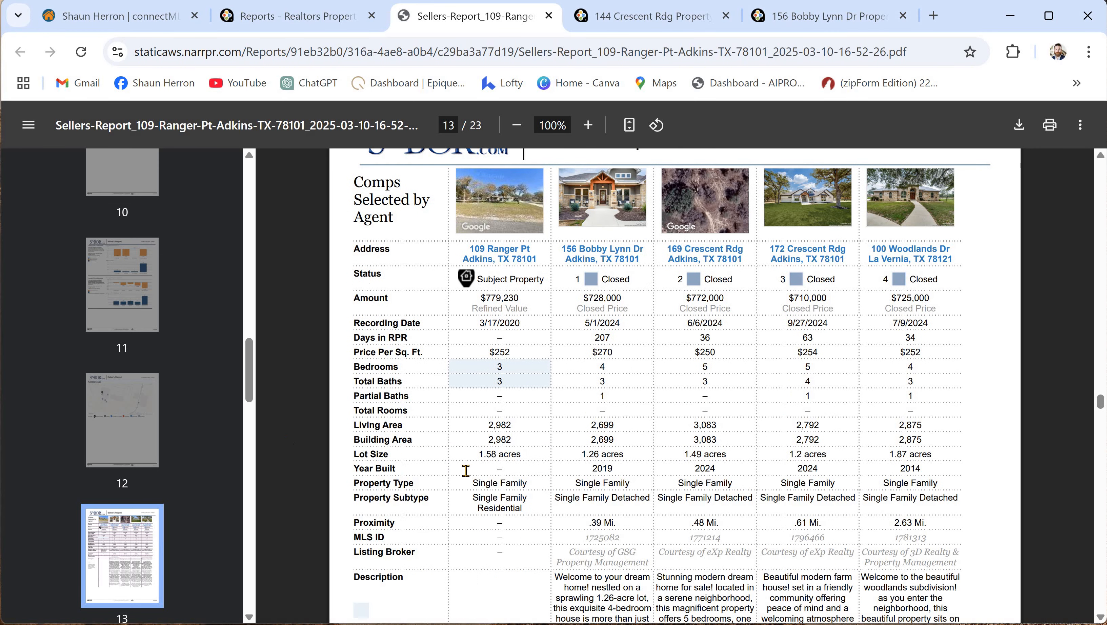
scroll(519, 493, "up", 2)
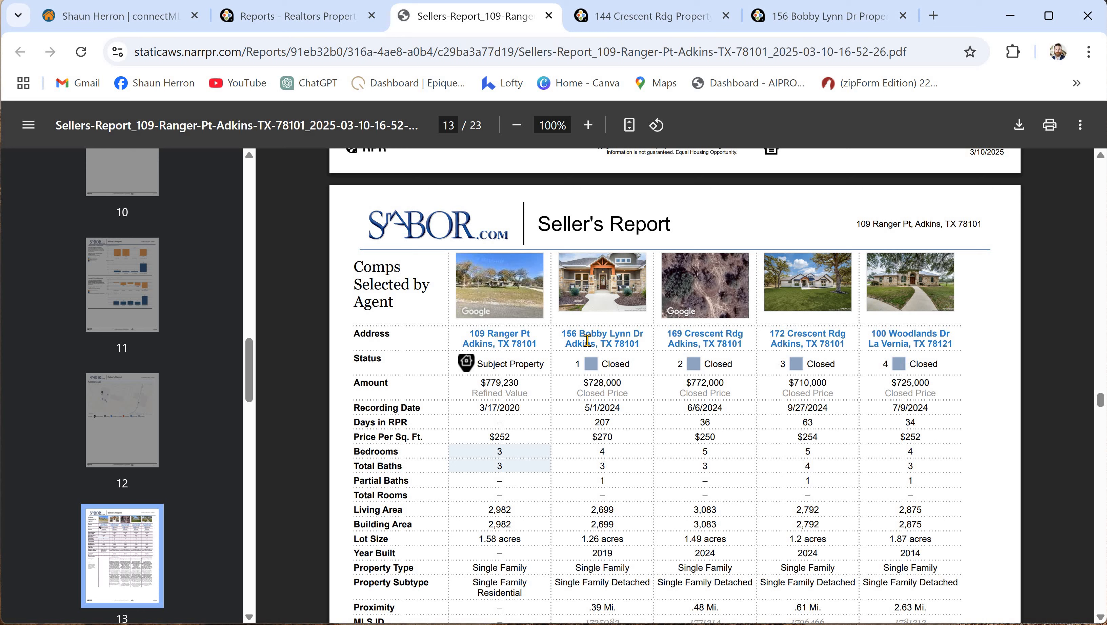
double_click(625, 383)
left_click_drag(692, 385, 807, 399)
double_click(831, 380)
left_click_drag(891, 384, 937, 394)
double_click(600, 410)
left_click_drag(696, 405, 732, 403)
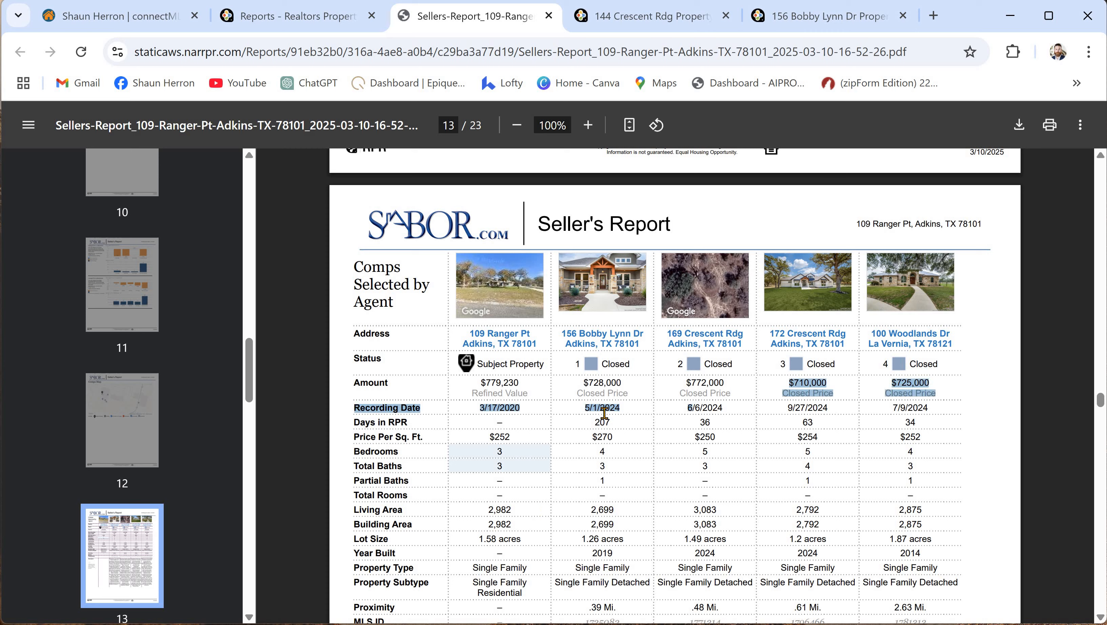
left_click_drag(619, 420, 594, 420)
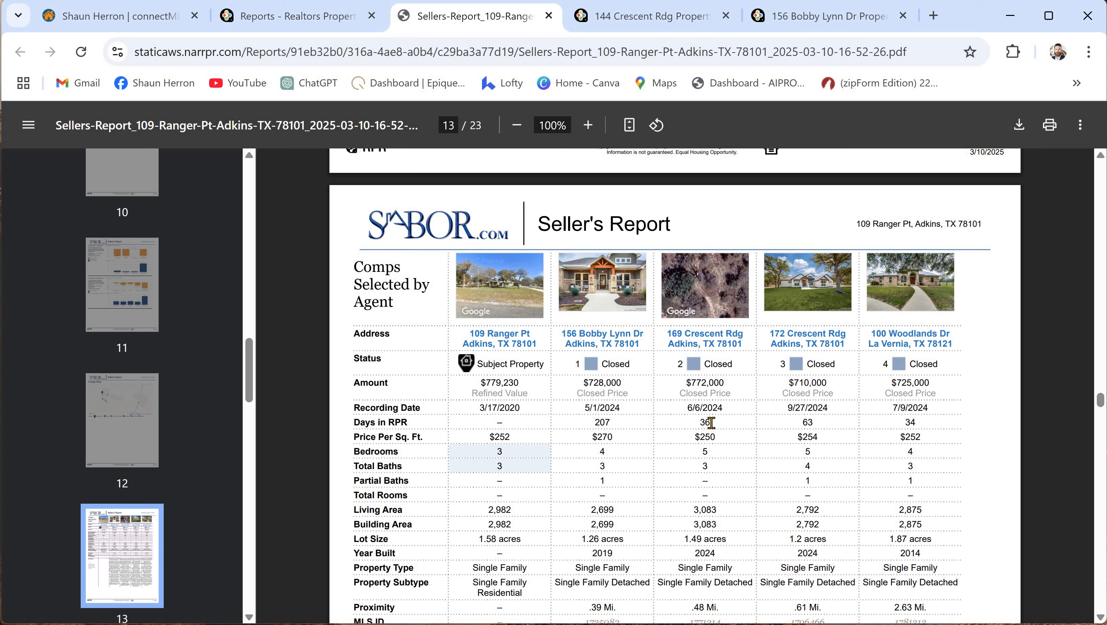
double_click(811, 423)
scroll(800, 430, "down", 6)
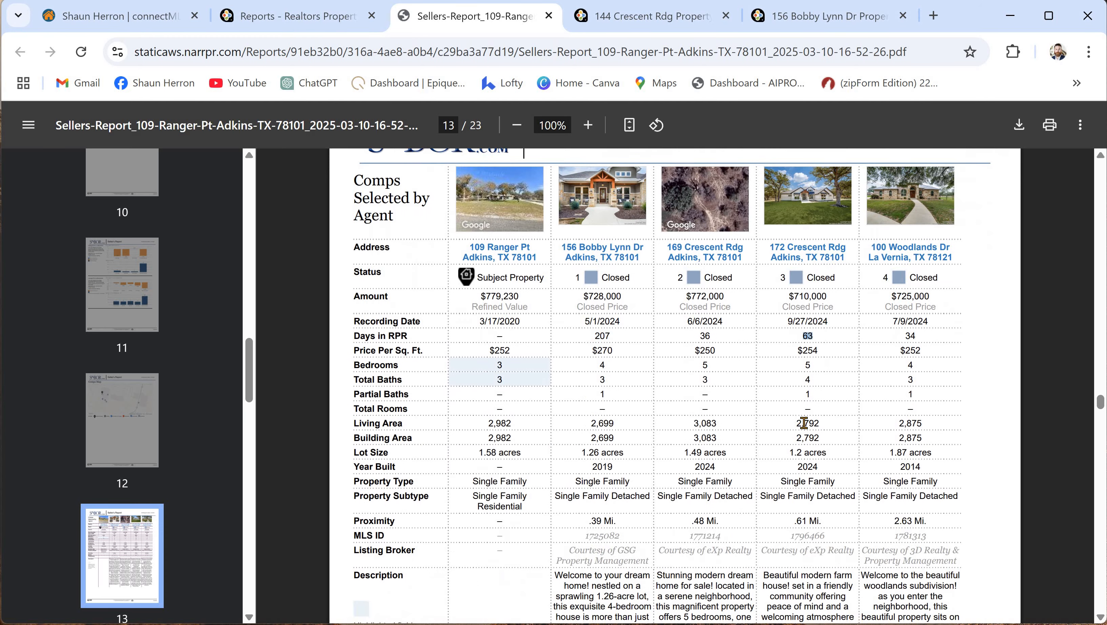
scroll(805, 424, "up", 3)
scroll(812, 433, "up", 2)
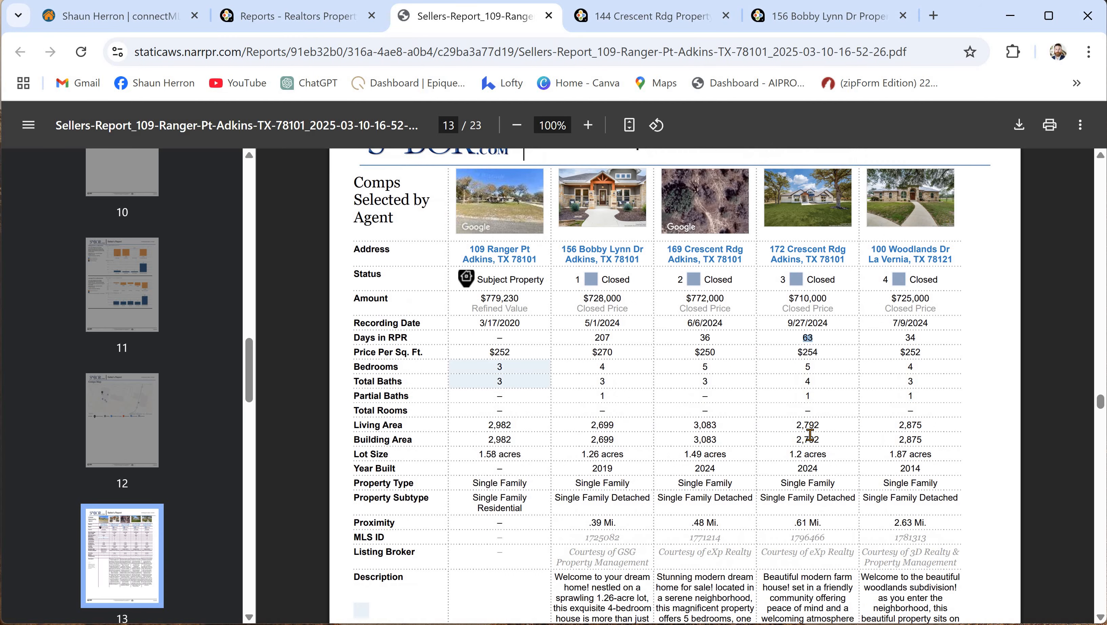
scroll(814, 431, "down", 8)
scroll(819, 429, "down", 5)
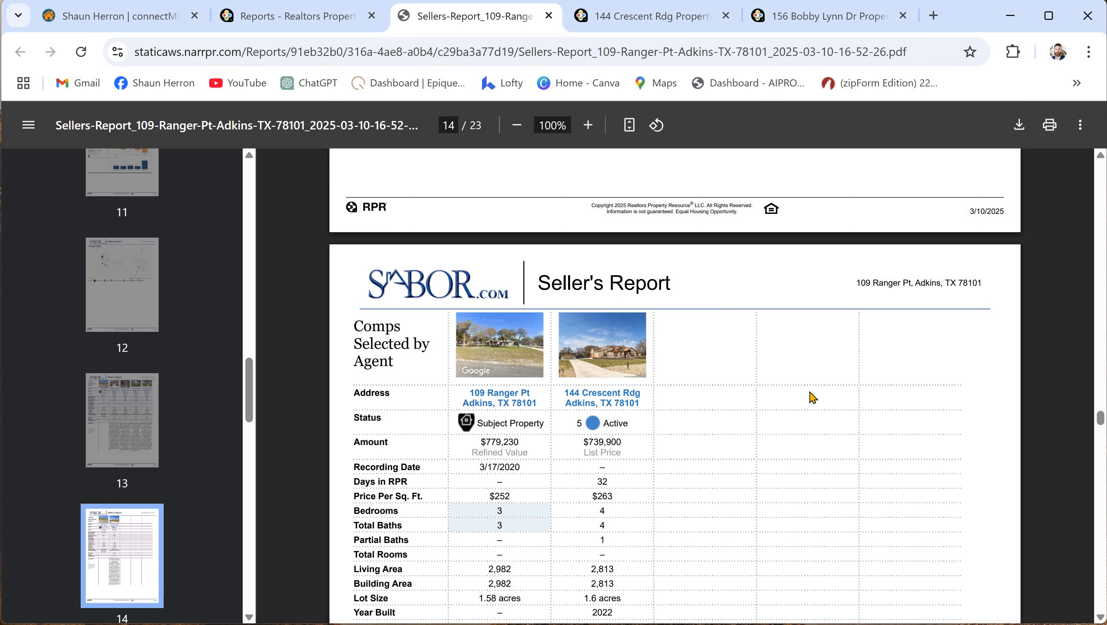
scroll(785, 439, "down", 3)
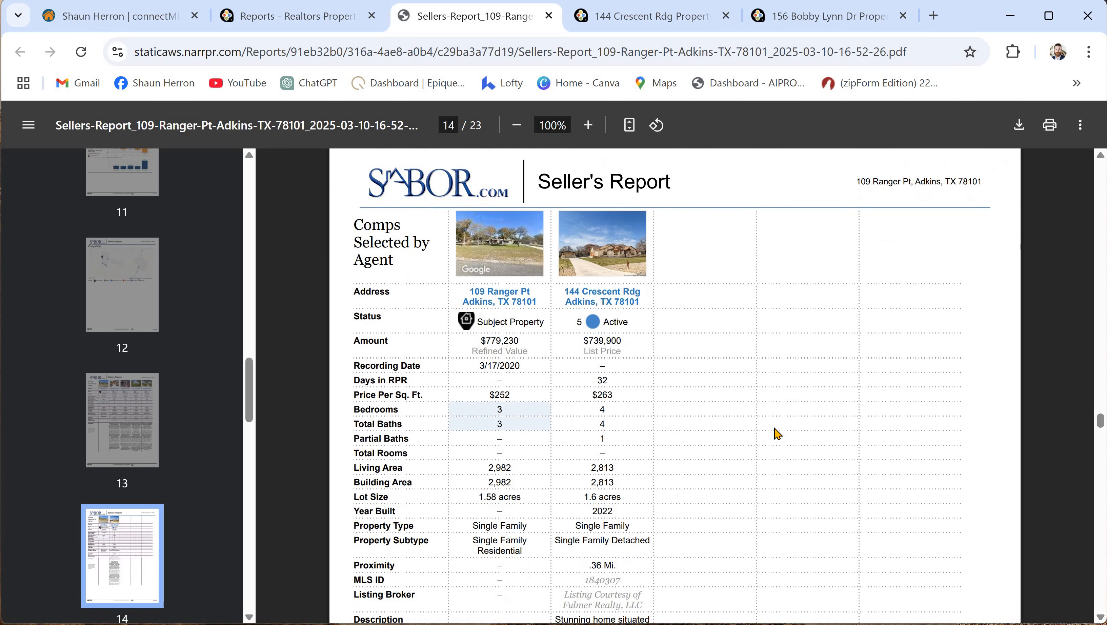
scroll(793, 489, "up", 1)
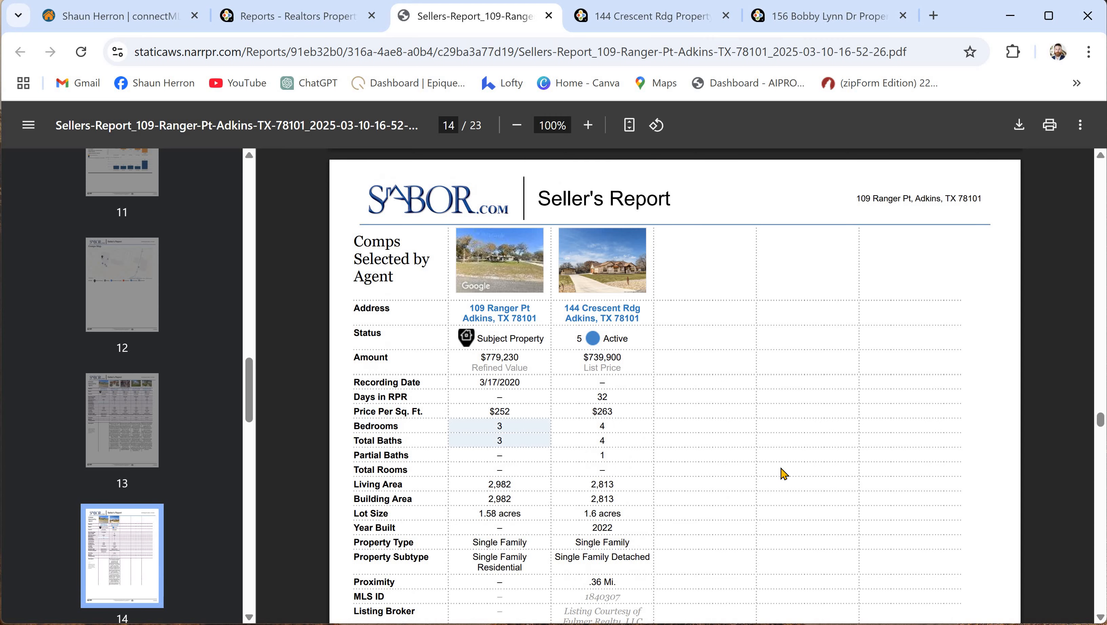
scroll(777, 476, "up", 10)
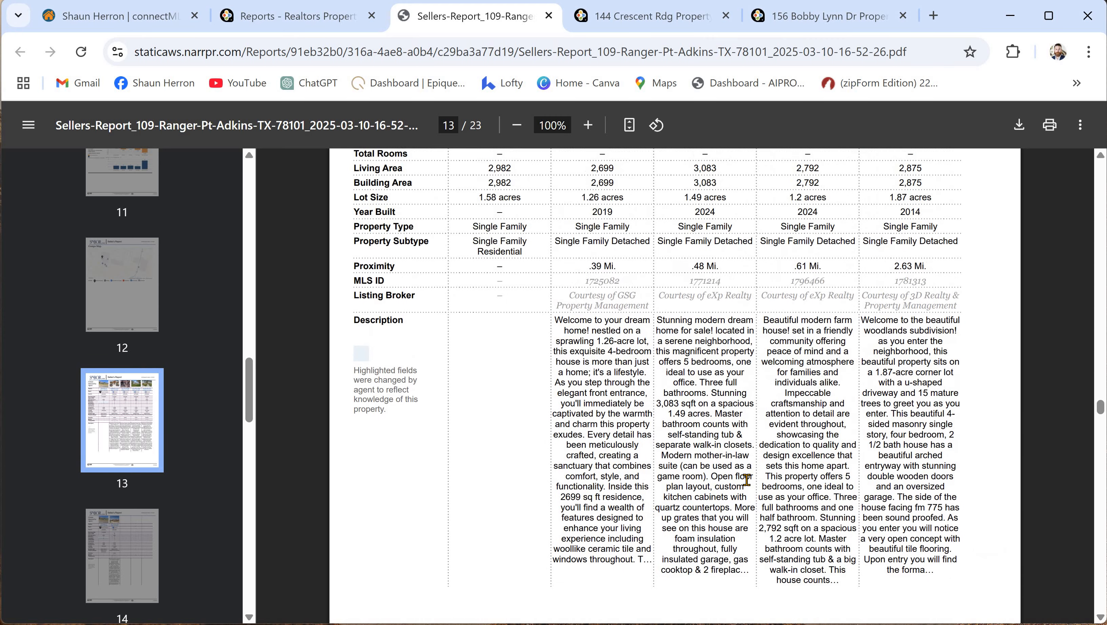
scroll(751, 486, "up", 5)
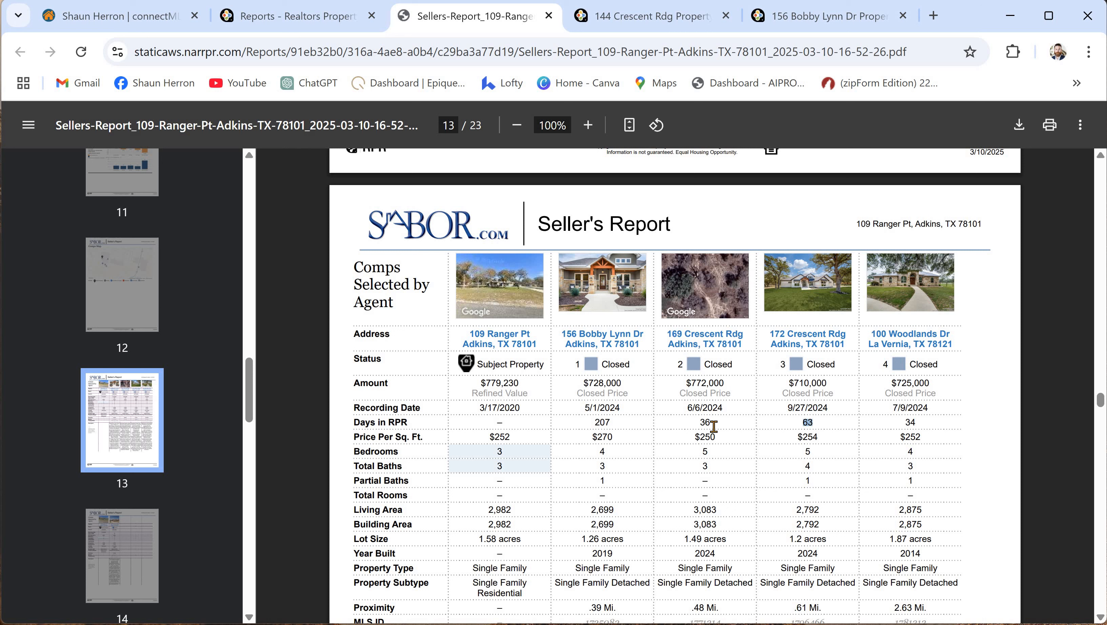
double_click(700, 423)
- Scroll down to page 23, covering RPR update frequency and resources
scroll(734, 470, "down", 13)
scroll(733, 471, "down", 20)
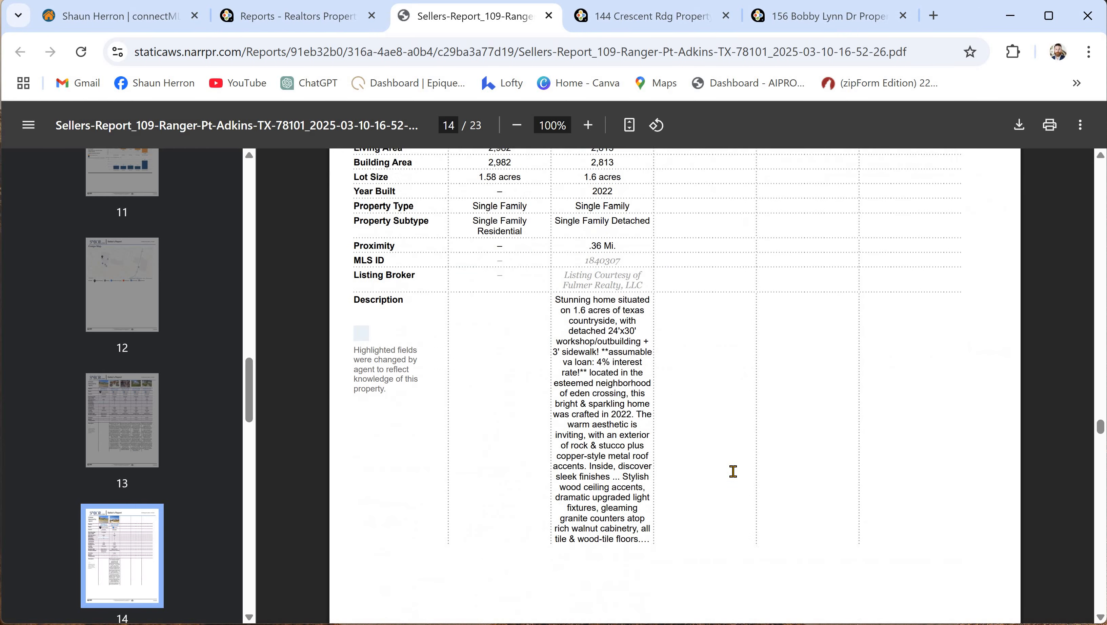
scroll(722, 485, "down", 20)
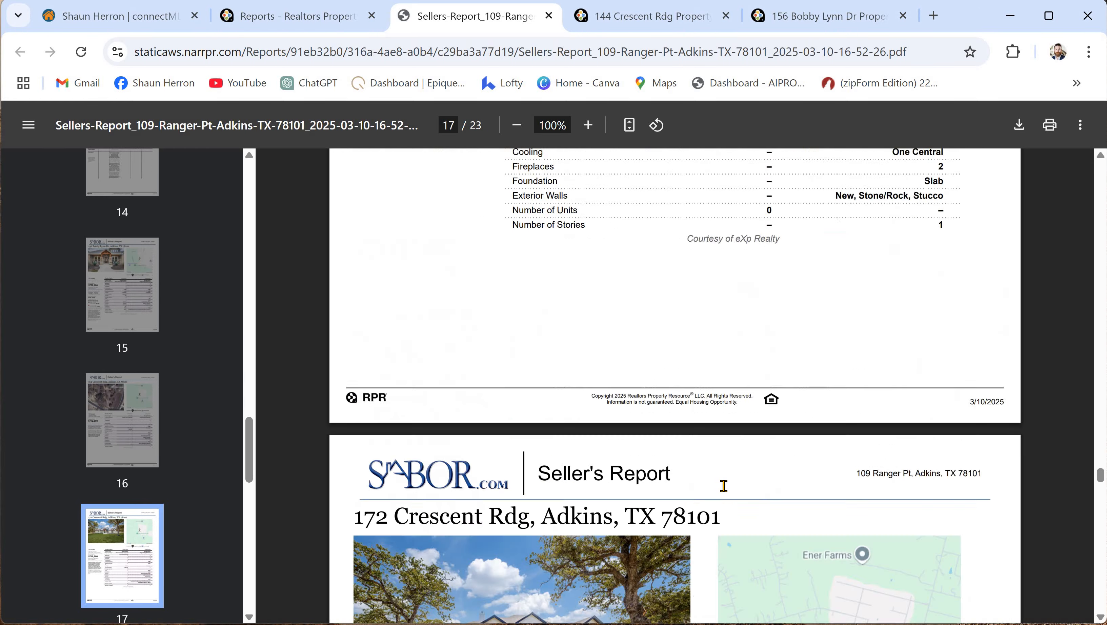
scroll(722, 467, "down", 20)
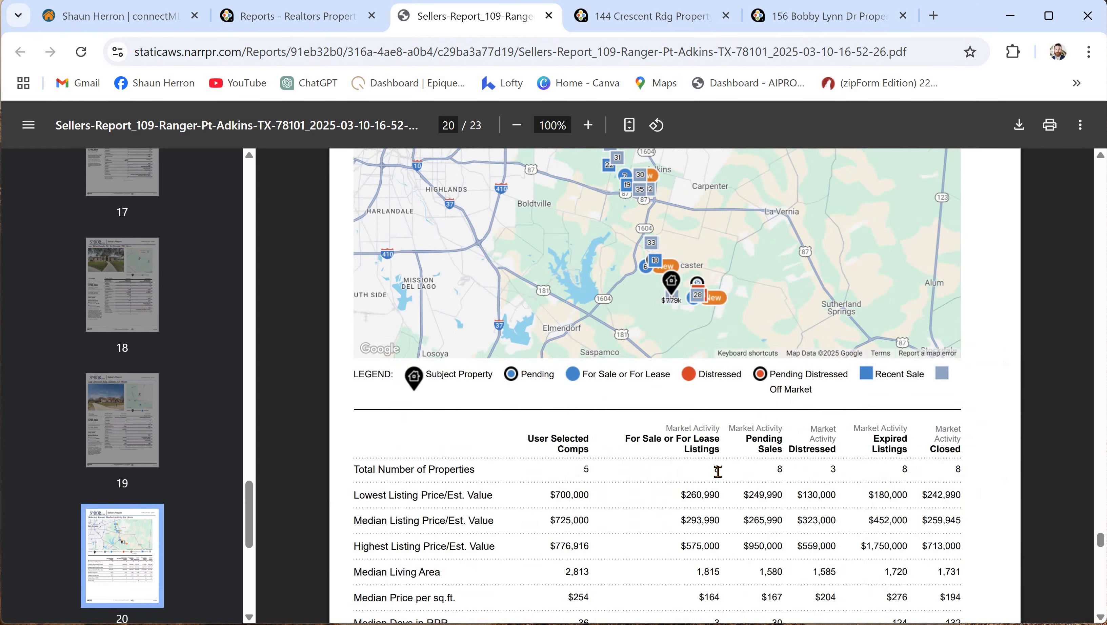
scroll(723, 471, "down", 10)
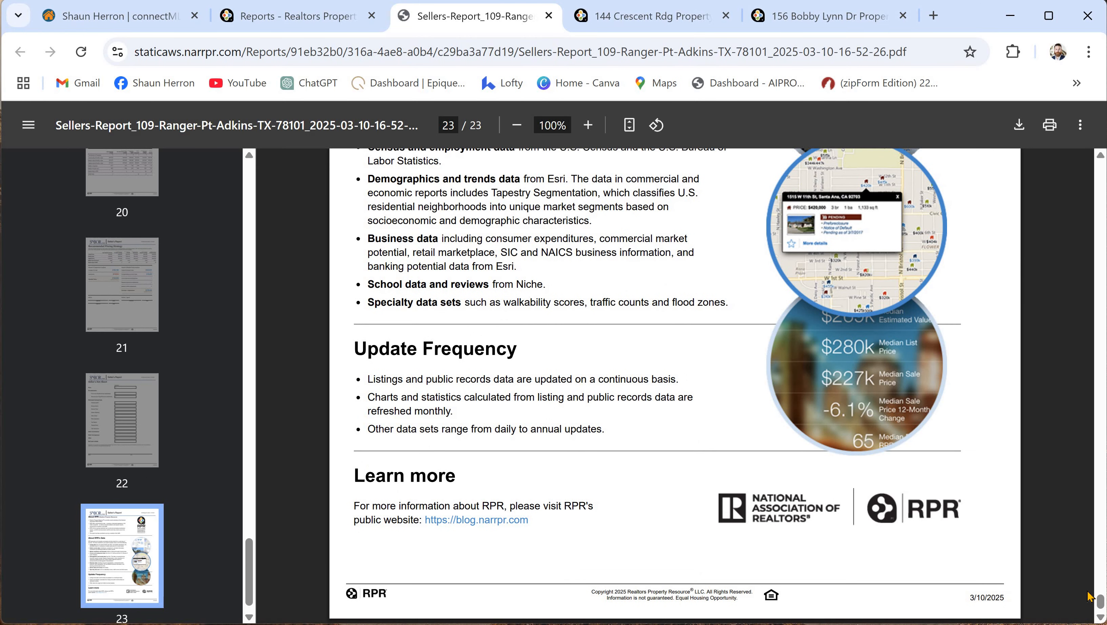
- Return to page 2's $752,925 comp analysis and $708K–$789K value range
scroll(783, 380, "up", 20)
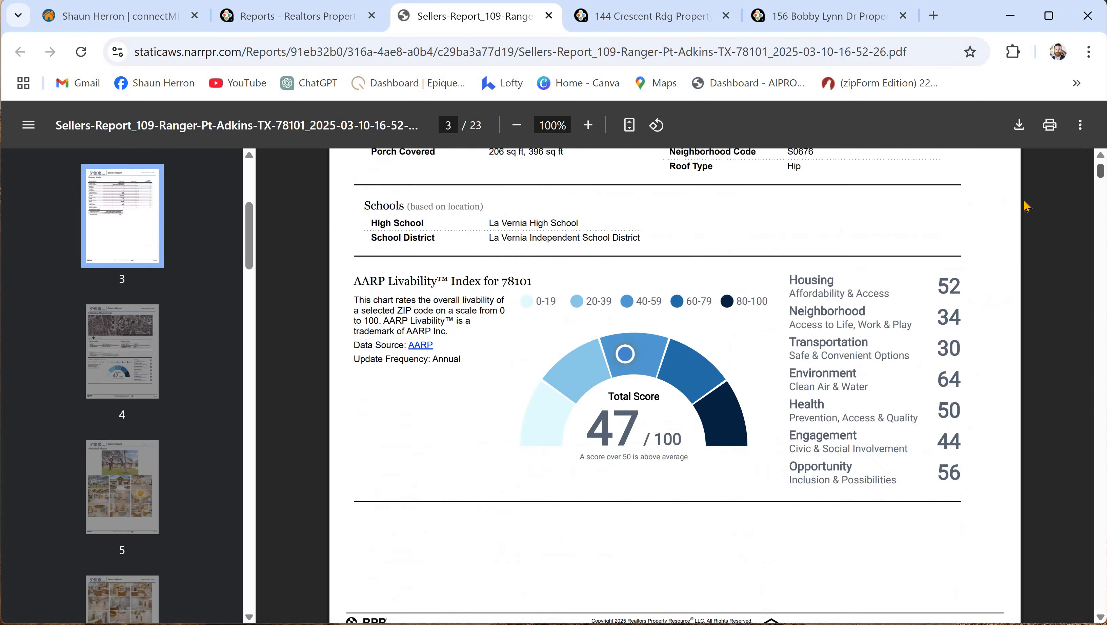
scroll(783, 377, "down", 3)
scroll(784, 377, "down", 13)
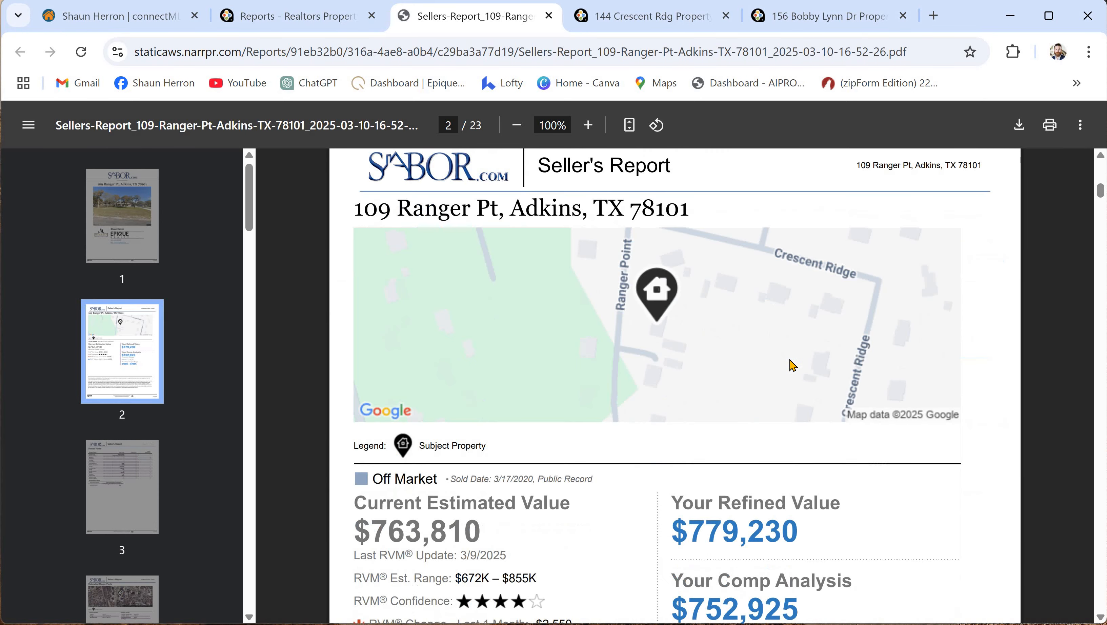
scroll(1013, 366, "down", 2)
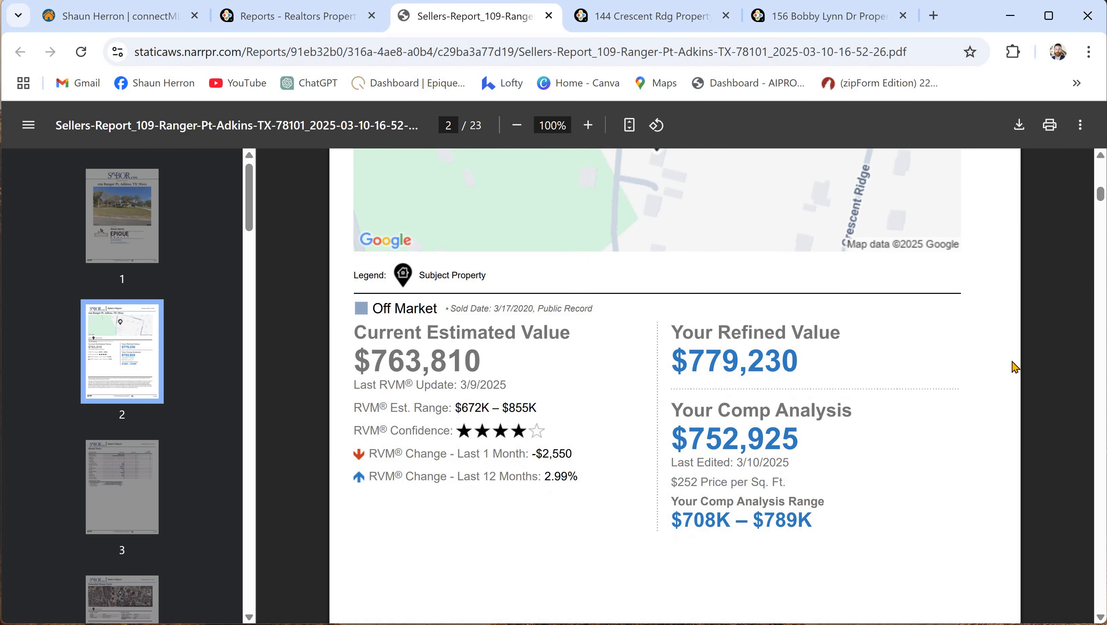